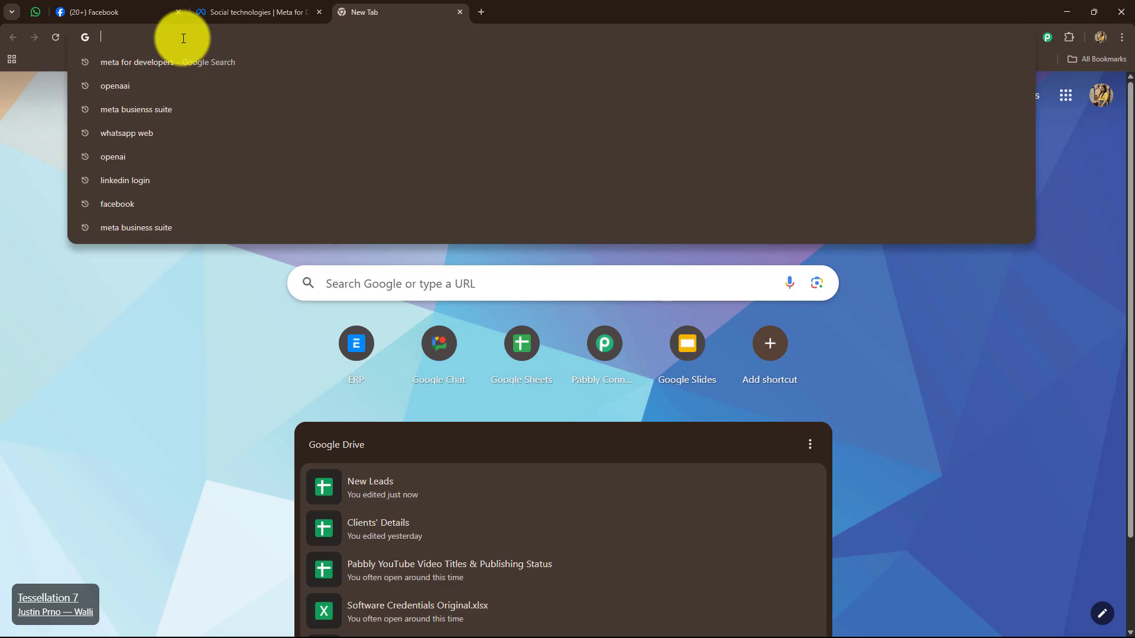
- Open pabbly.com/connect in Chrome and sign in to reach the All Pabbly Apps page
type("pabb")
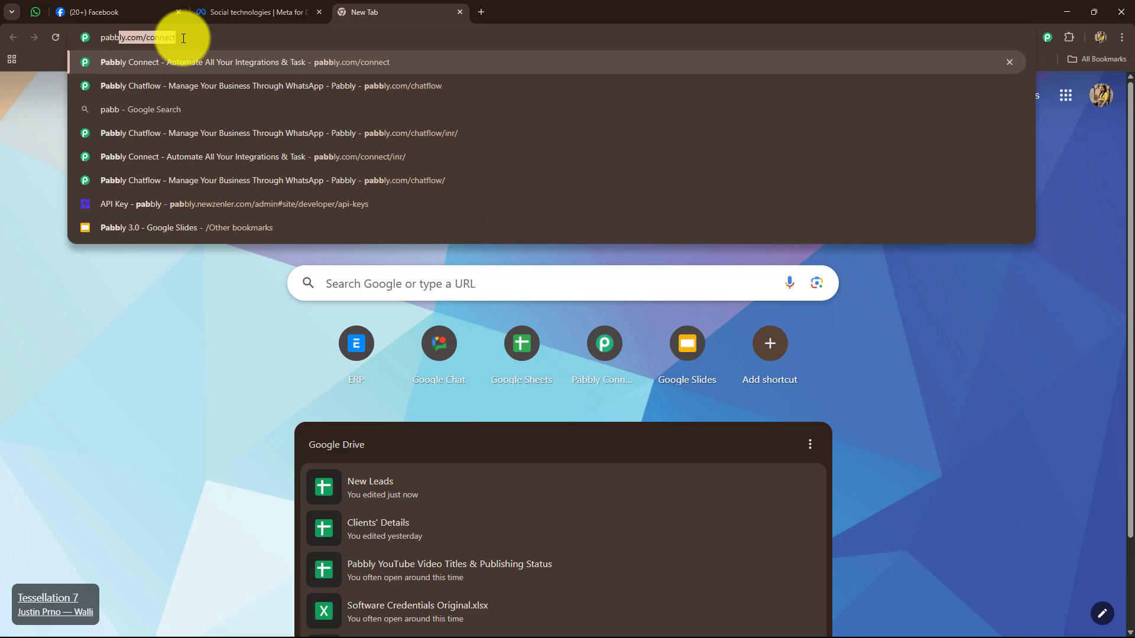
key("Return")
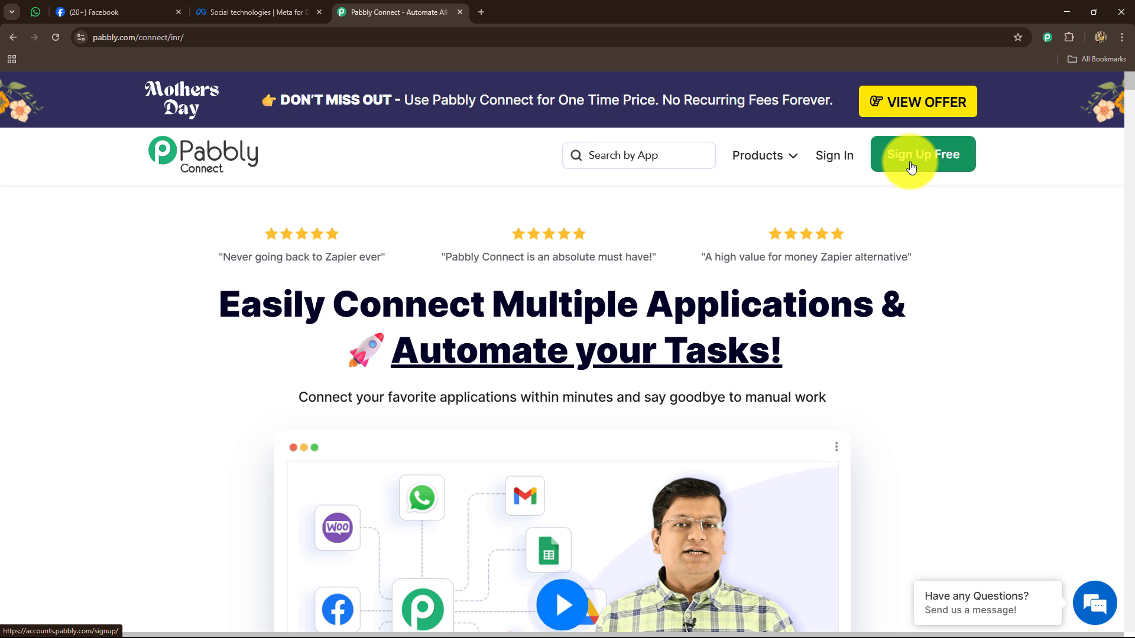
left_click_drag(221, 300, 852, 380)
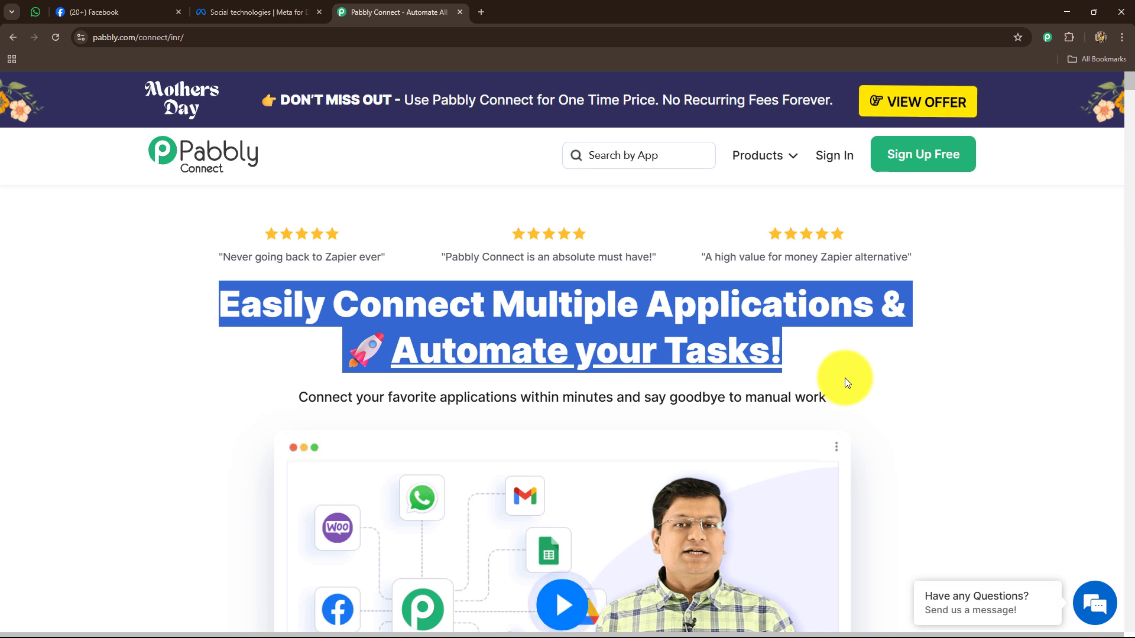
left_click(164, 380)
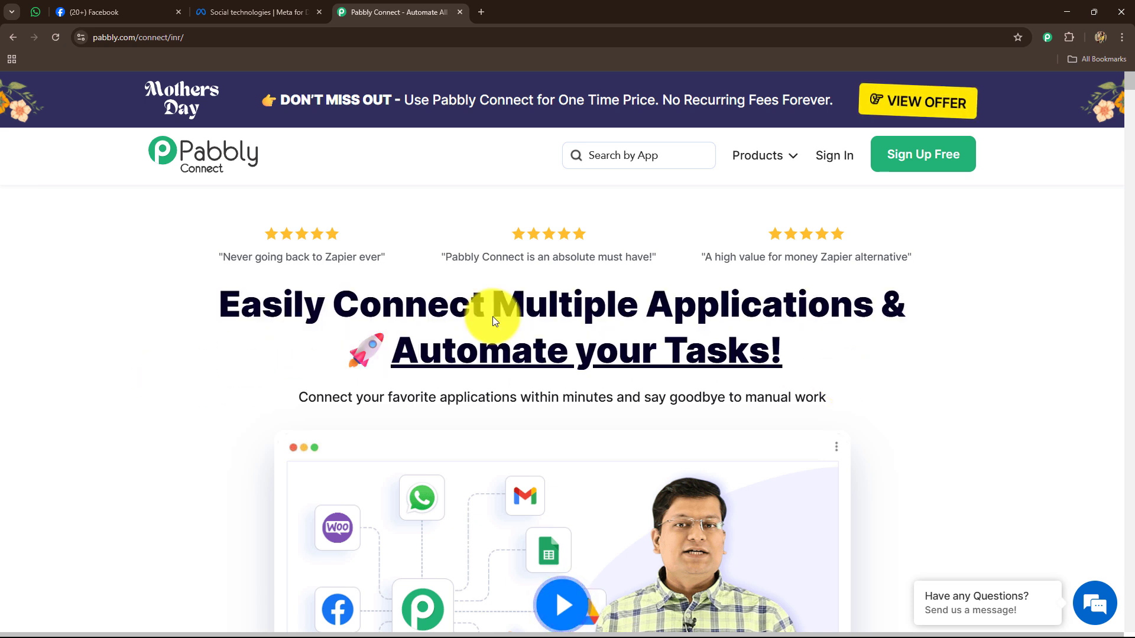
left_click(830, 156)
left_click_drag(95, 175, 240, 180)
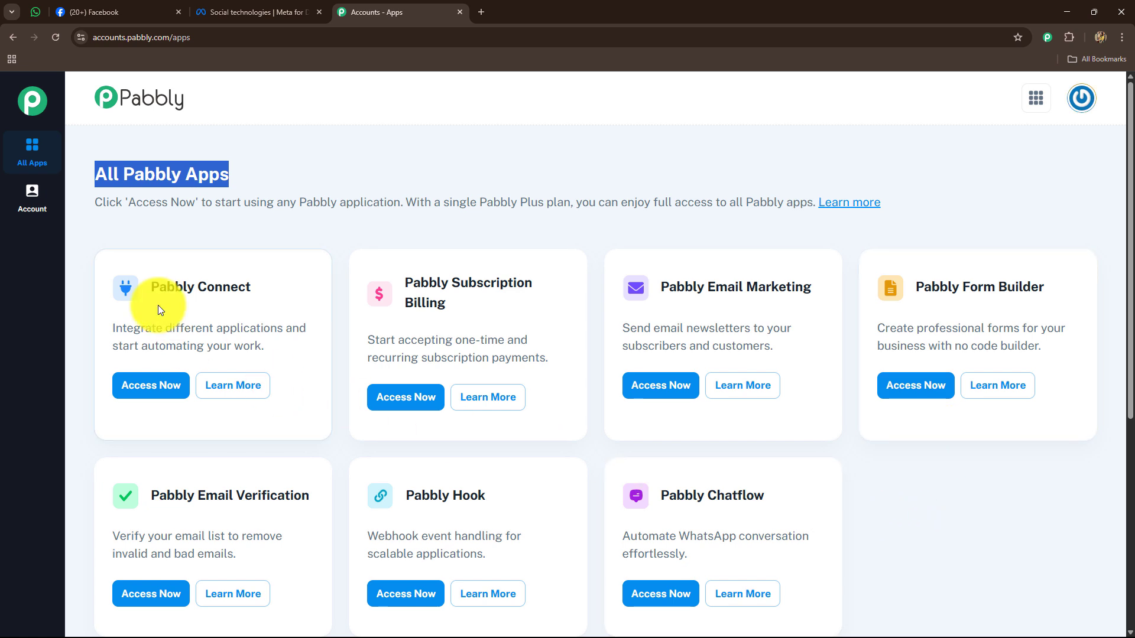
- Launch Pabbly Connect, then Pabbly Chatflow, from All Pabbly Apps, each in a new tab
left_click_drag(152, 287, 268, 304)
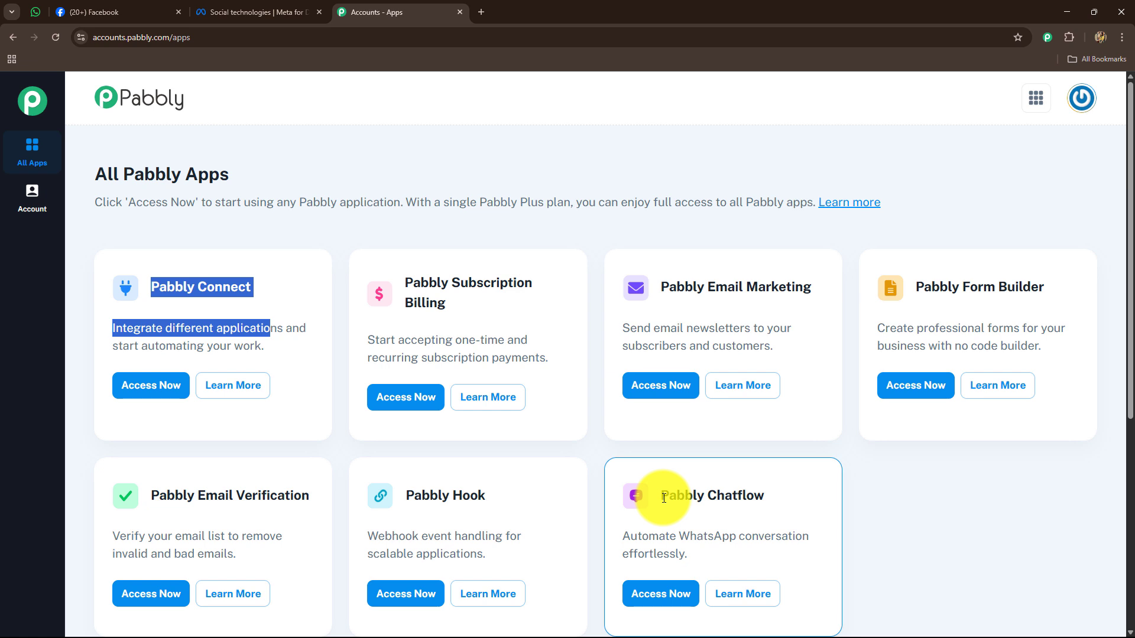
left_click_drag(664, 498, 772, 502)
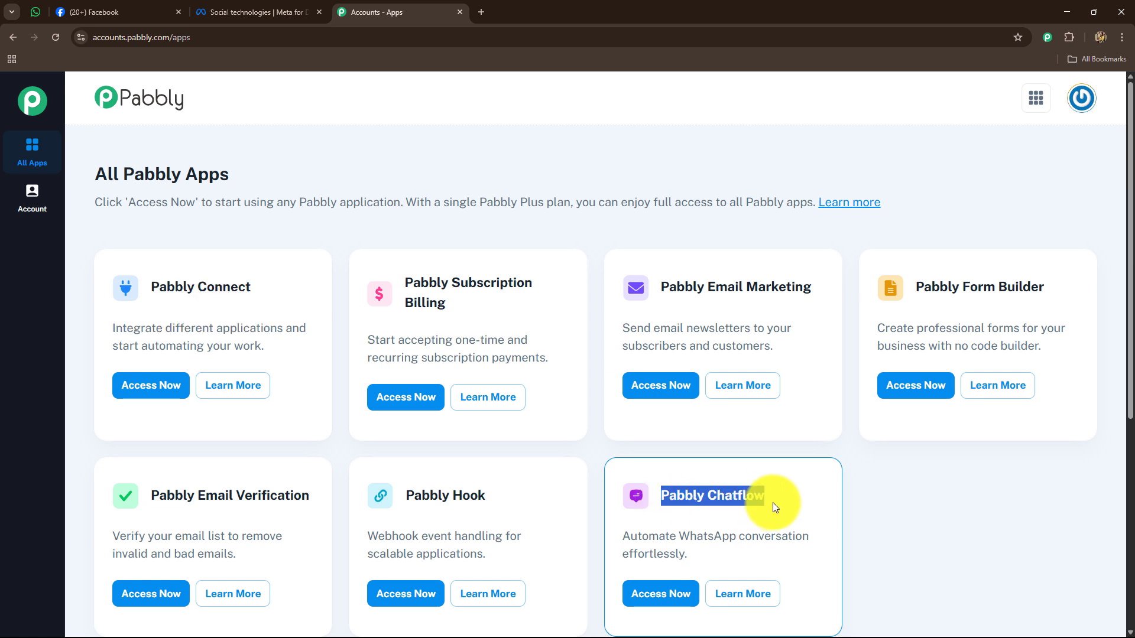
left_click(138, 390)
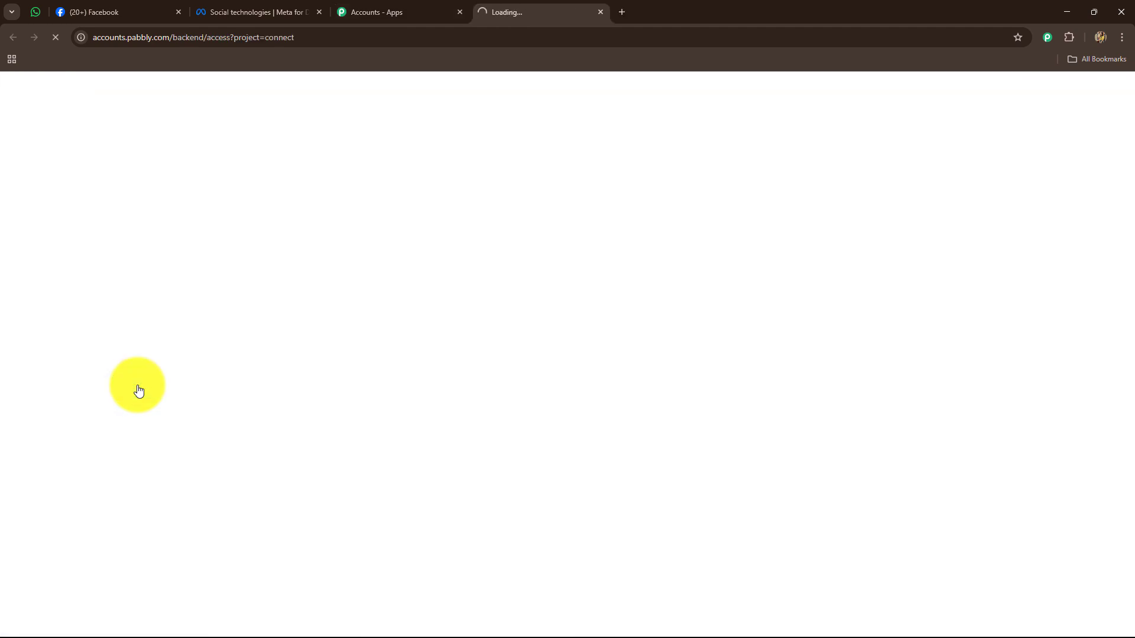
left_click(356, 9)
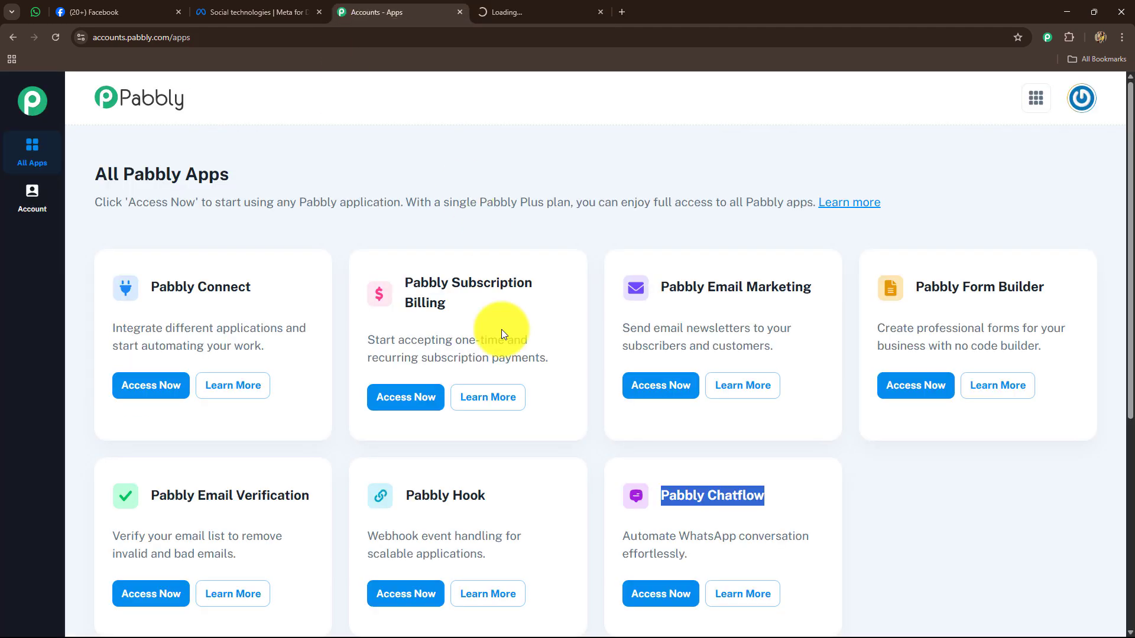
left_click(654, 593)
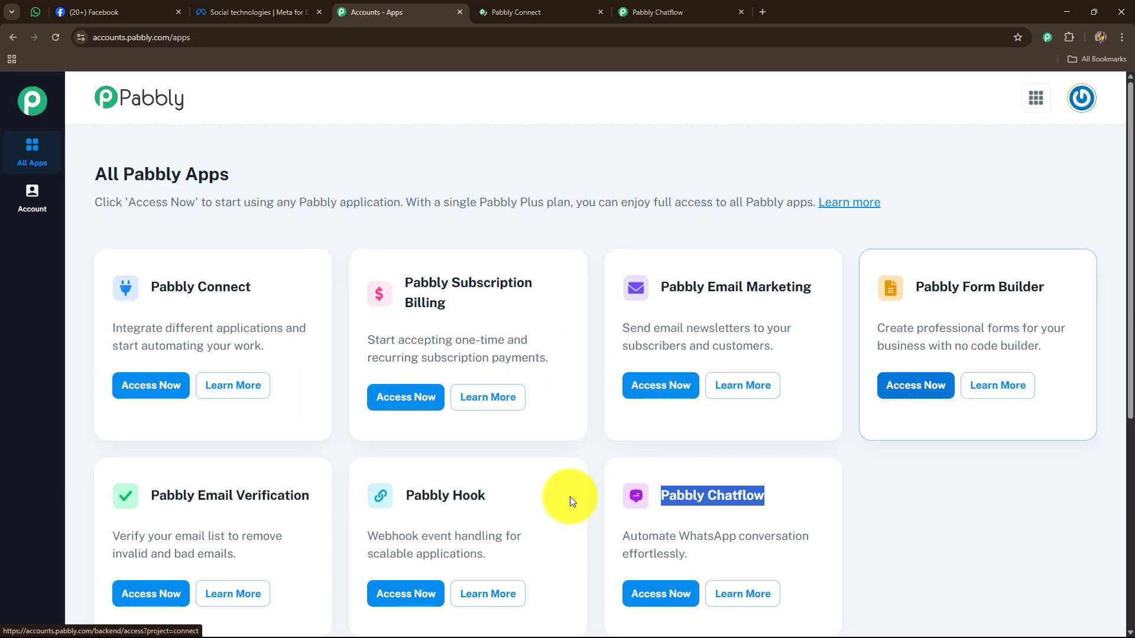
- On the Pabbly Connect dashboard tab, bring up the Create Workflow dialog
left_click(533, 9)
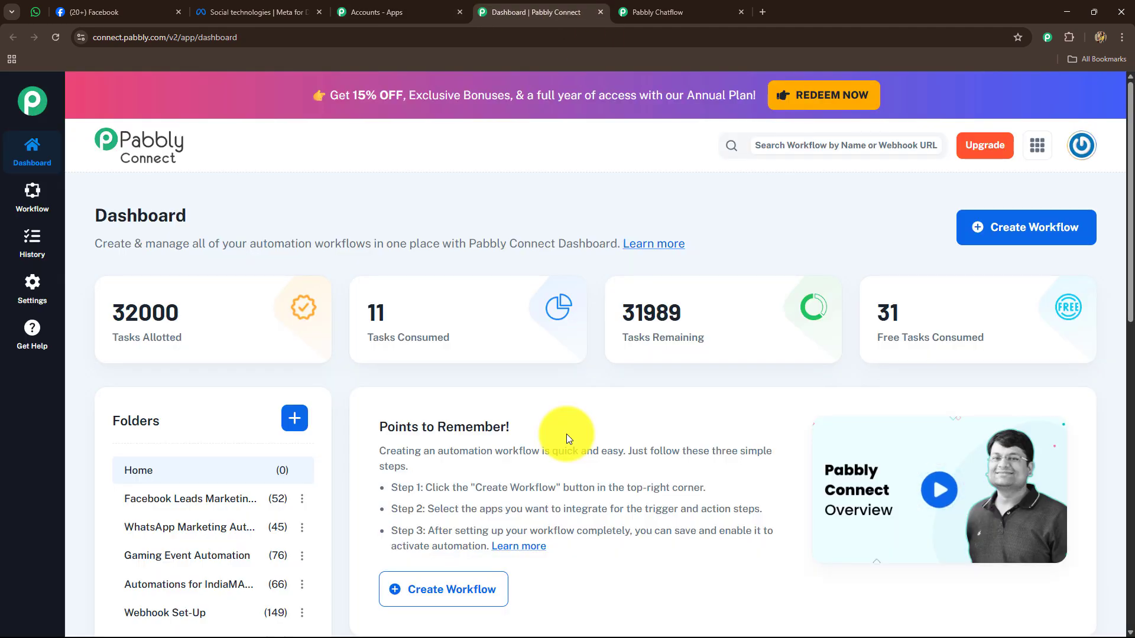
scroll(566, 436, "down", 10)
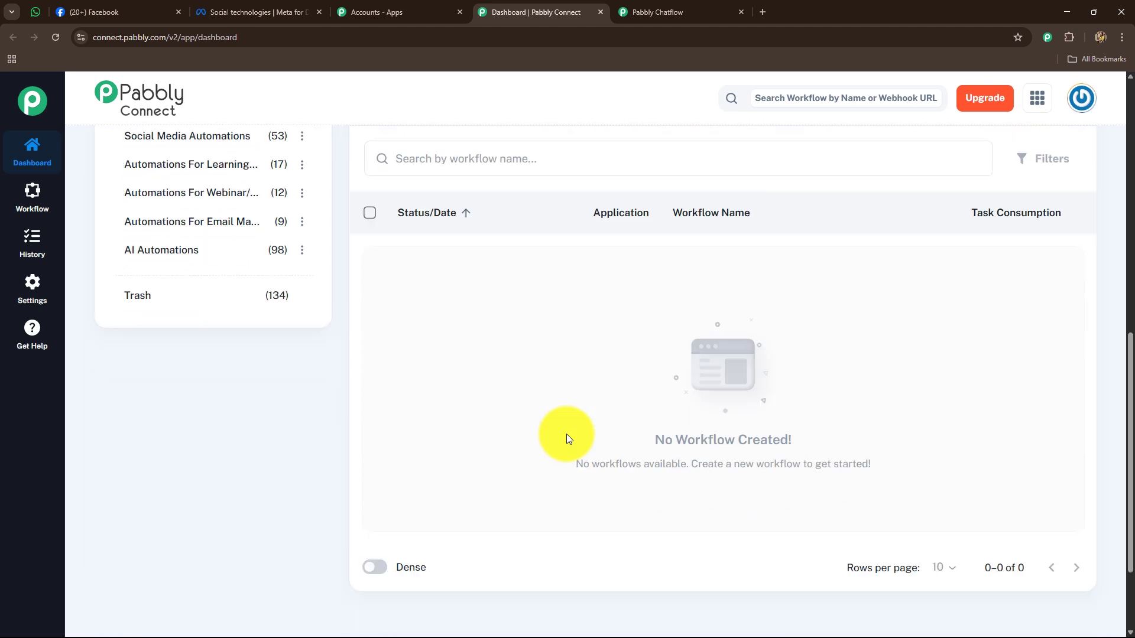
scroll(567, 436, "up", 4)
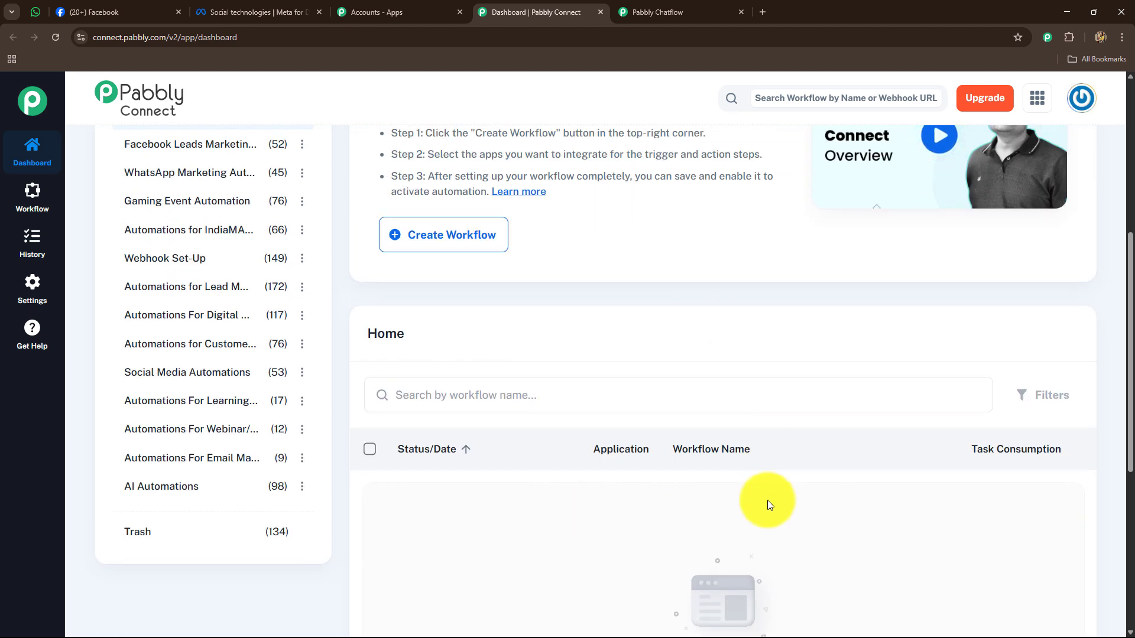
scroll(769, 525, "up", 4)
scroll(768, 525, "down", 6)
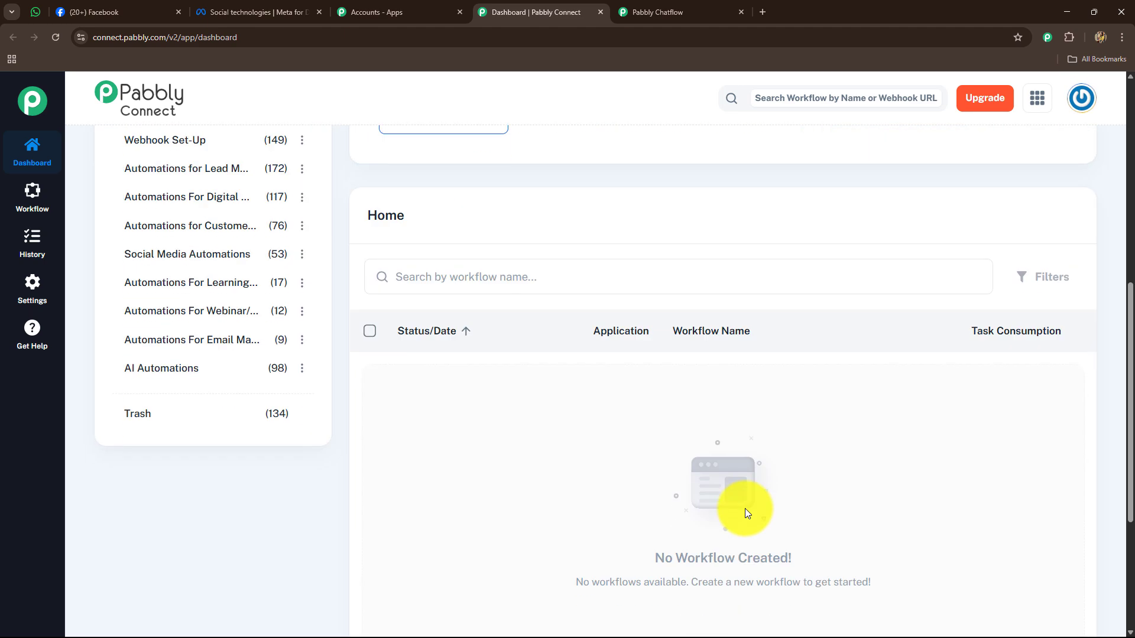
scroll(746, 512, "up", 4)
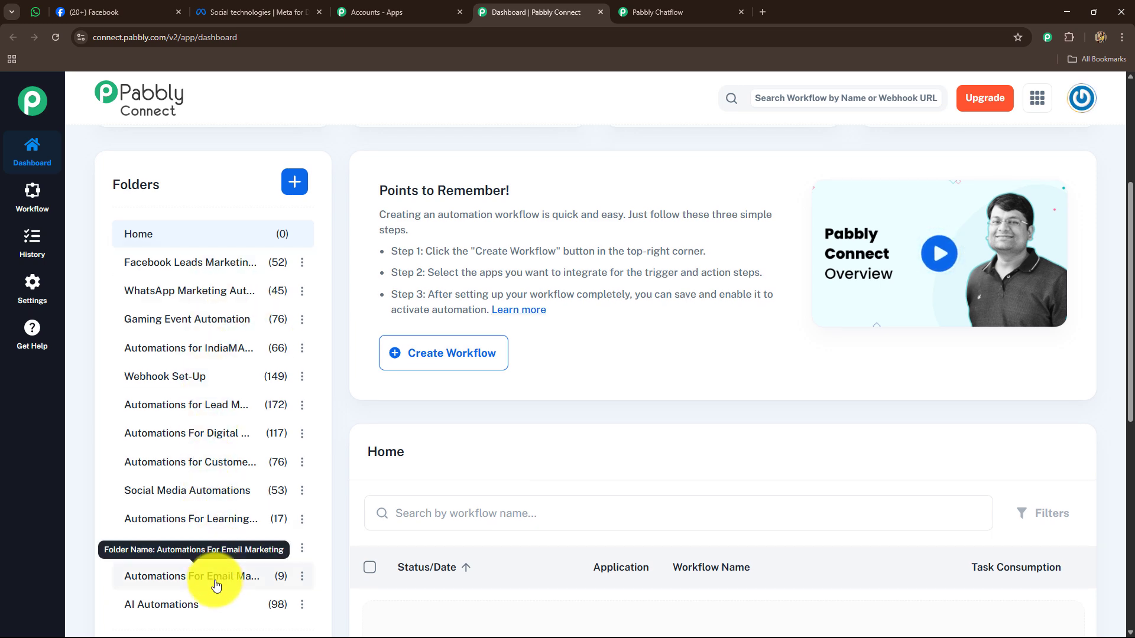
scroll(776, 388, "up", 4)
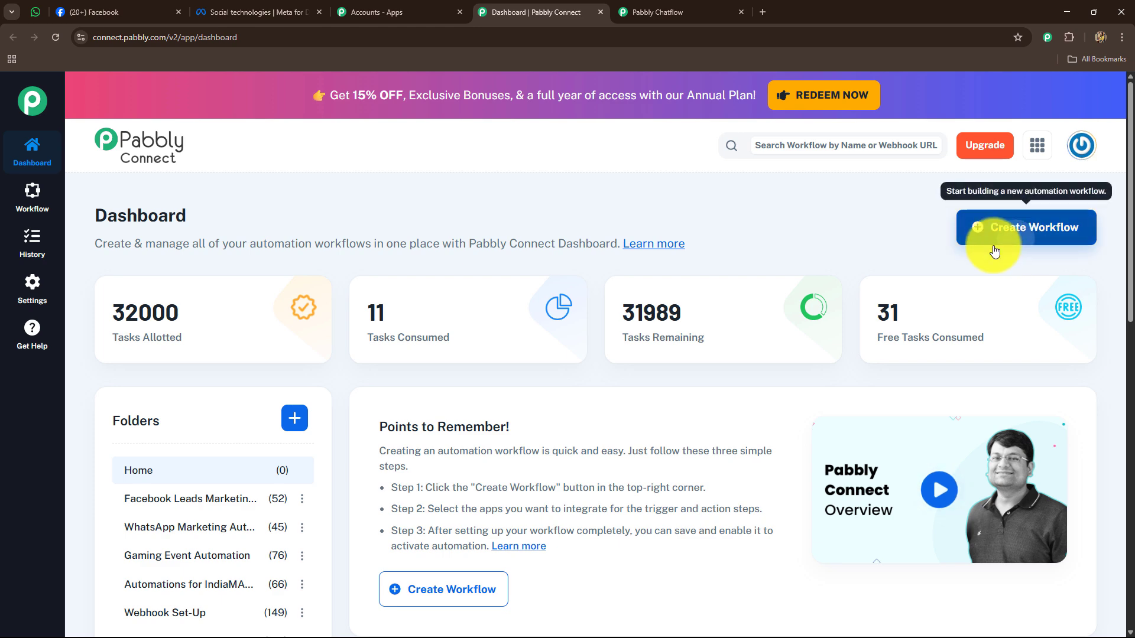
left_click(1010, 234)
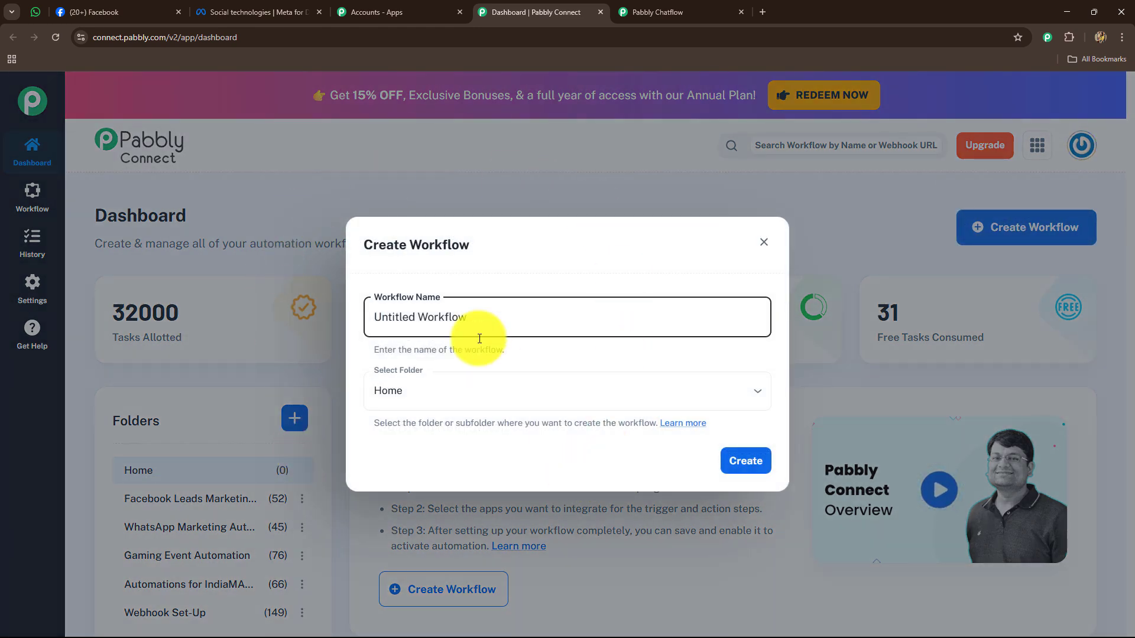
- Rename the workflow to 'Send WhatsApp Messages to Facebook Leads Using Pabbly Chatflow'
left_click_drag(473, 331, 352, 325)
key("BackSpace")
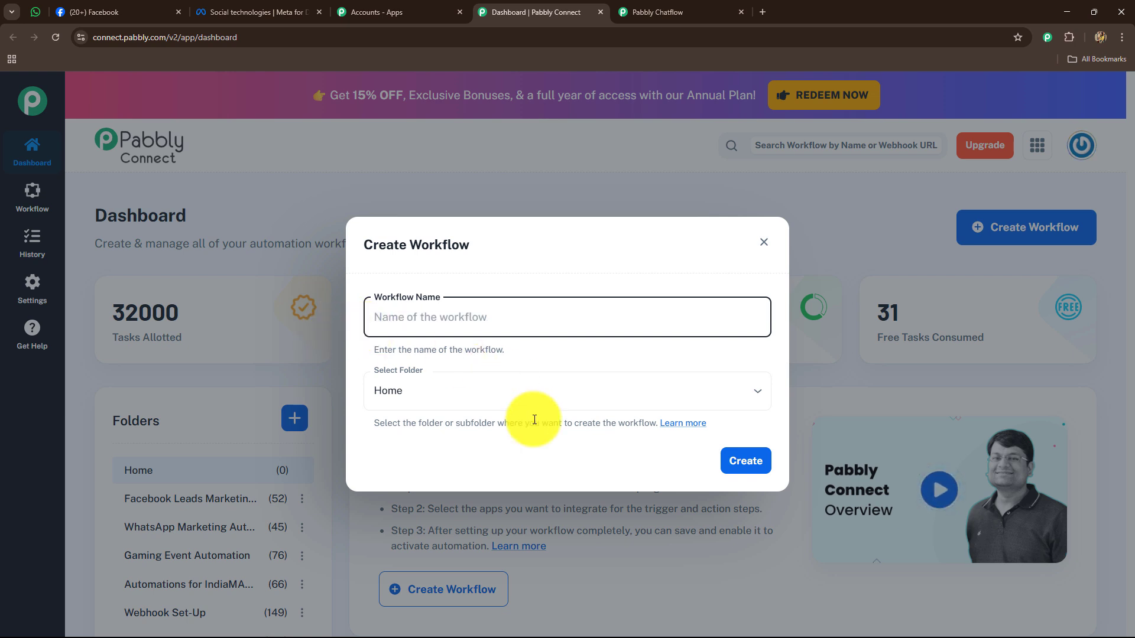
type("Send WhatsApp Messages to Facebook Leads Using Pabbly Chatflow")
left_click_drag(374, 322, 731, 327)
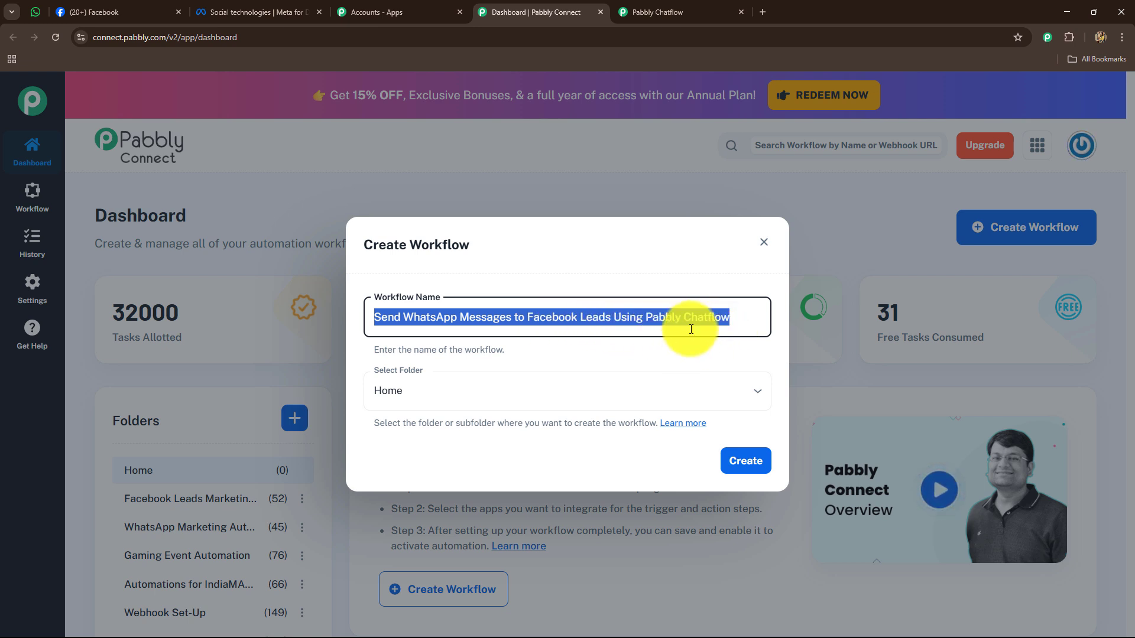
- Put the workflow in the AI Automations folder and create it
left_click(587, 385)
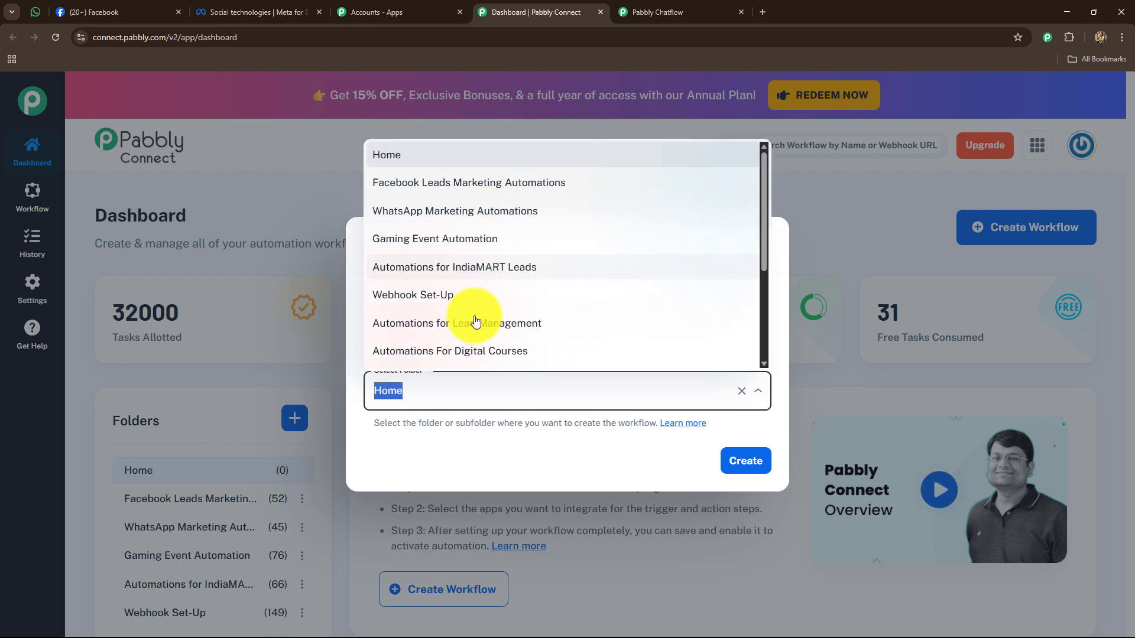
scroll(468, 287, "down", 3)
scroll(476, 296, "up", 3)
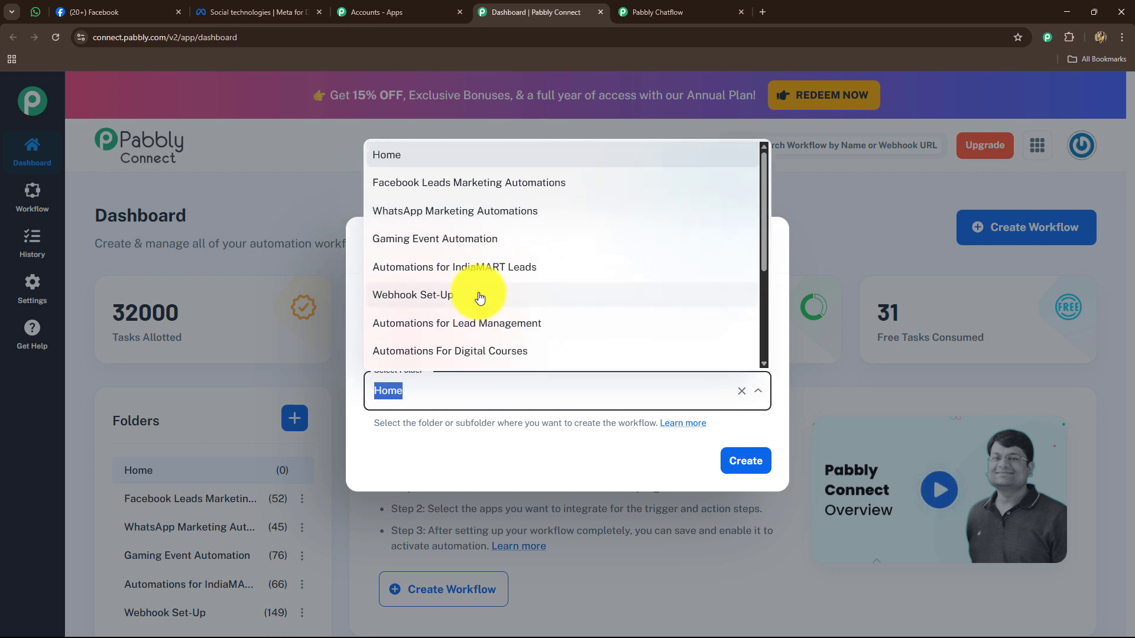
scroll(460, 352, "down", 3)
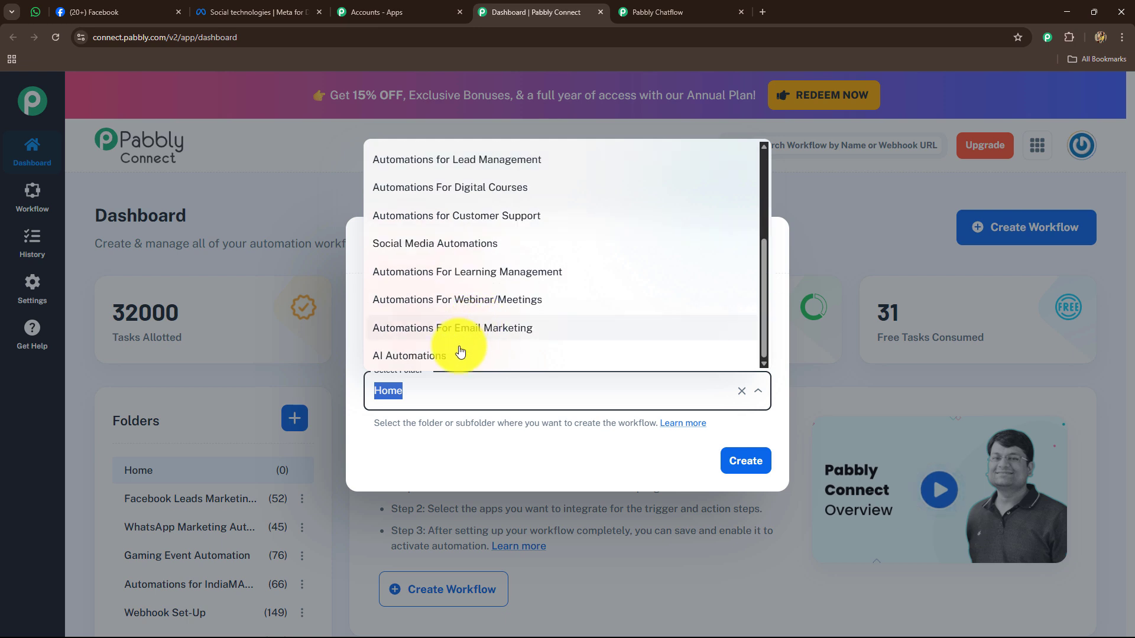
left_click(439, 357)
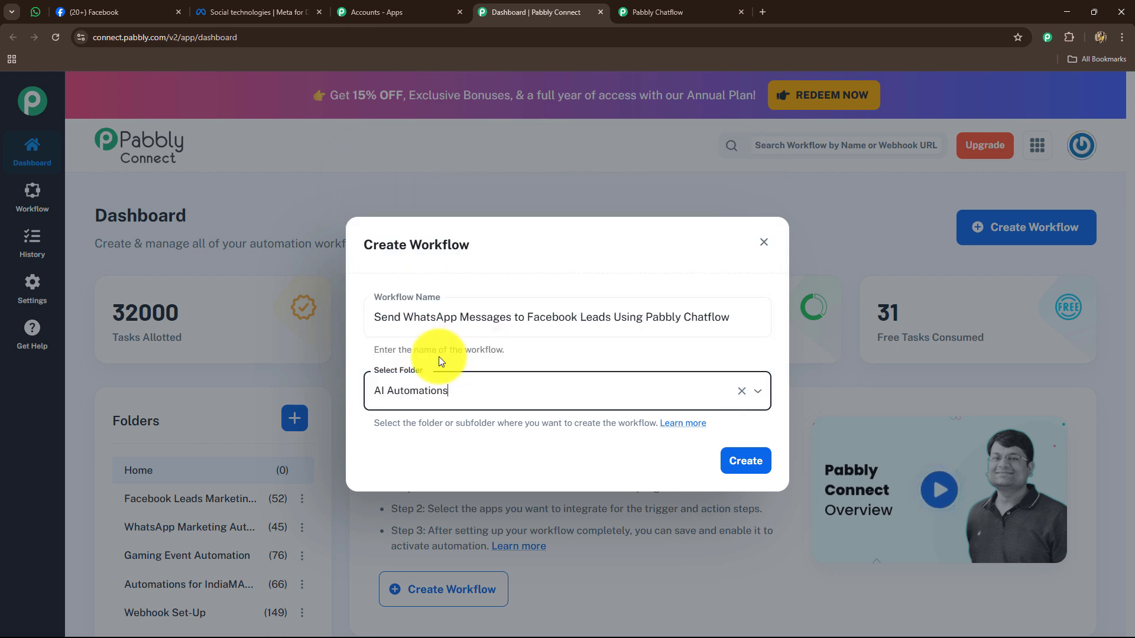
left_click(435, 398)
left_click(410, 445)
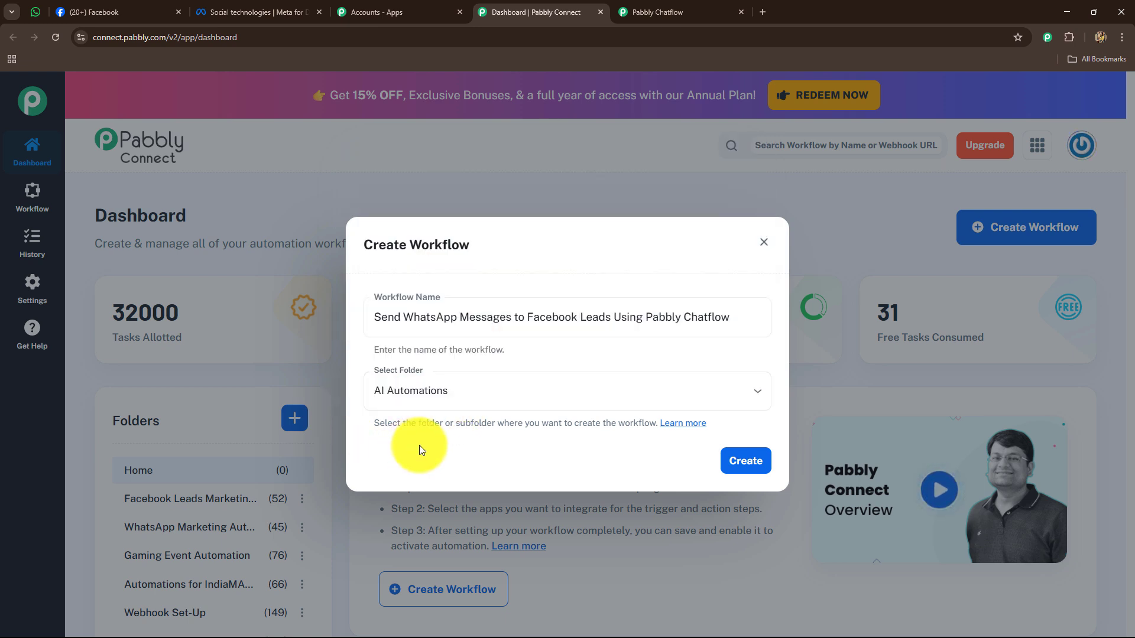
left_click(744, 460)
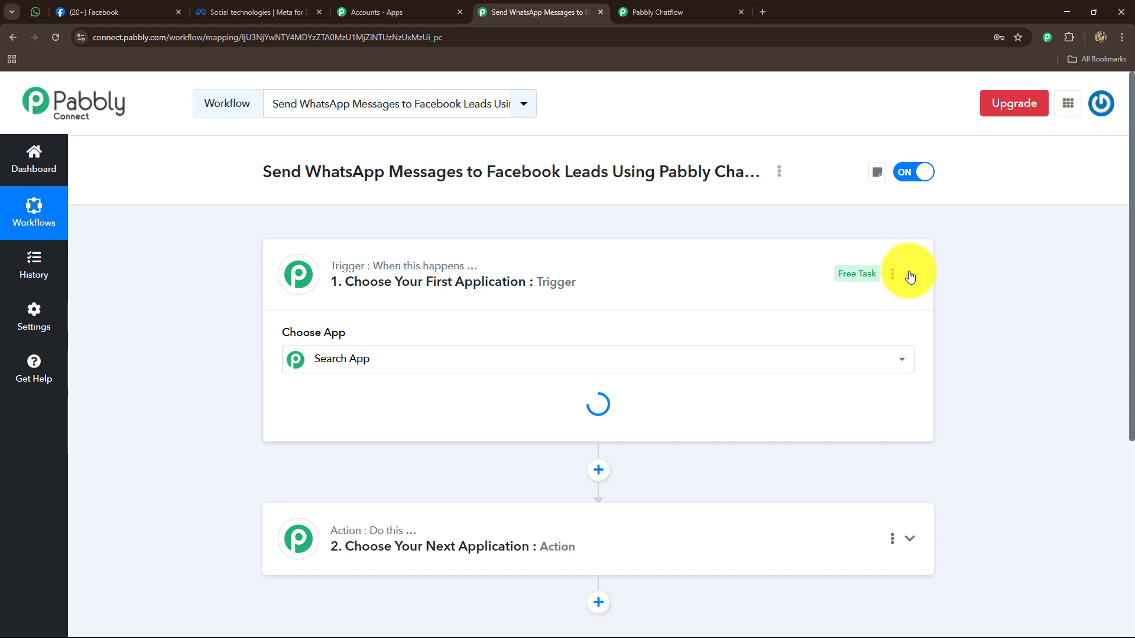
- Collapse the trigger card's Choose App section so the empty trigger and action steps both show
left_click(910, 274)
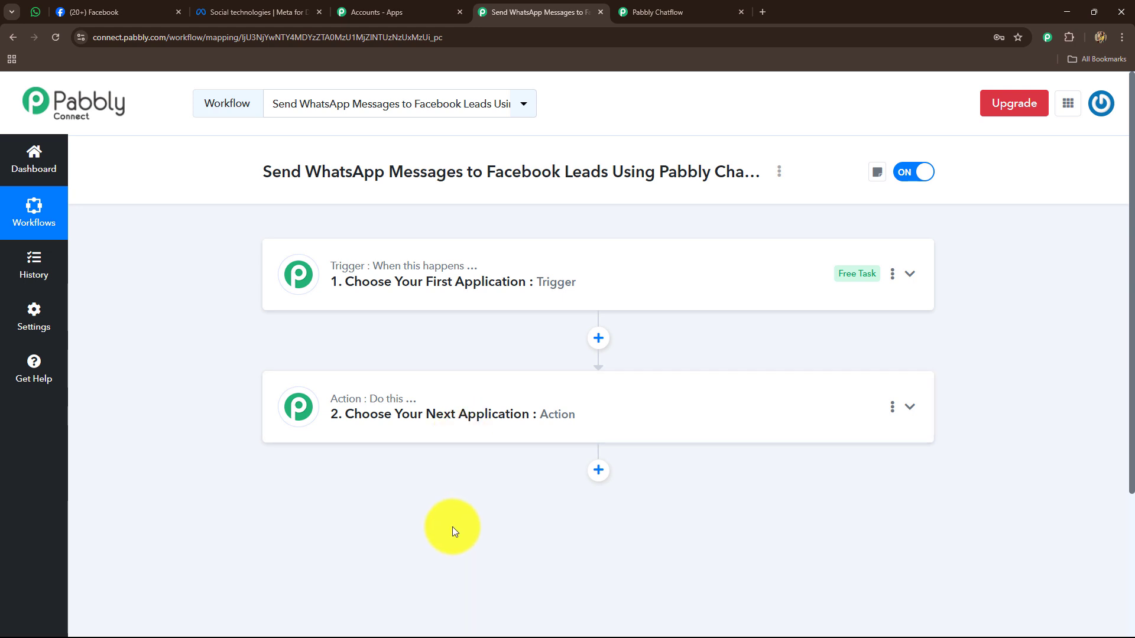
- Glance at the Digital Dynamics Facebook page, then move to the Pabbly Chatflow dashboard
left_click(137, 12)
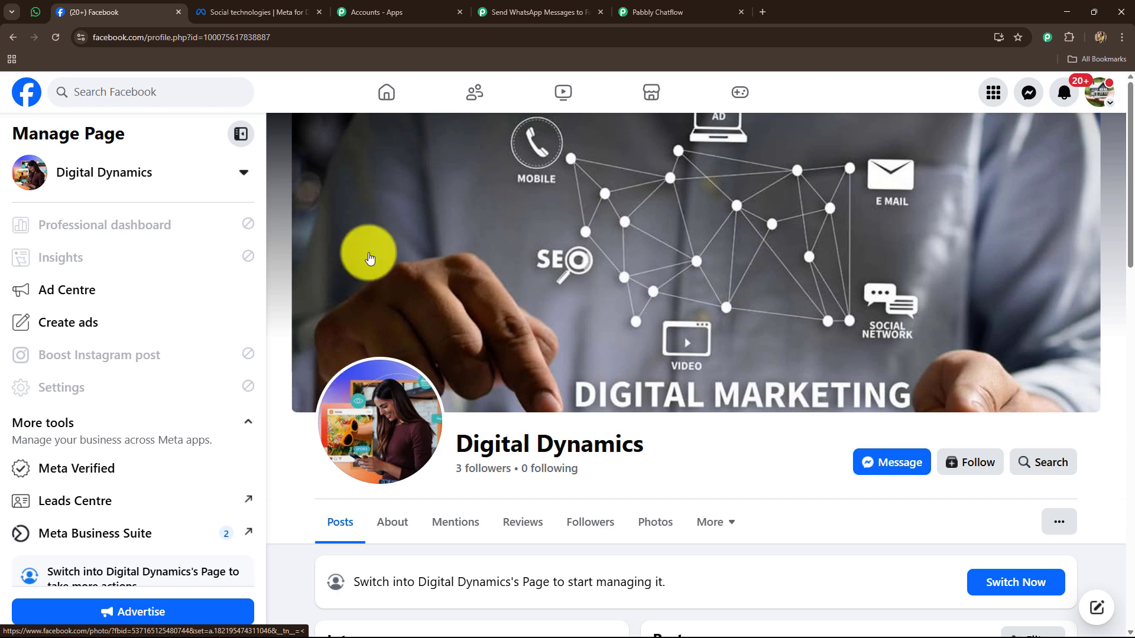
left_click(514, 12)
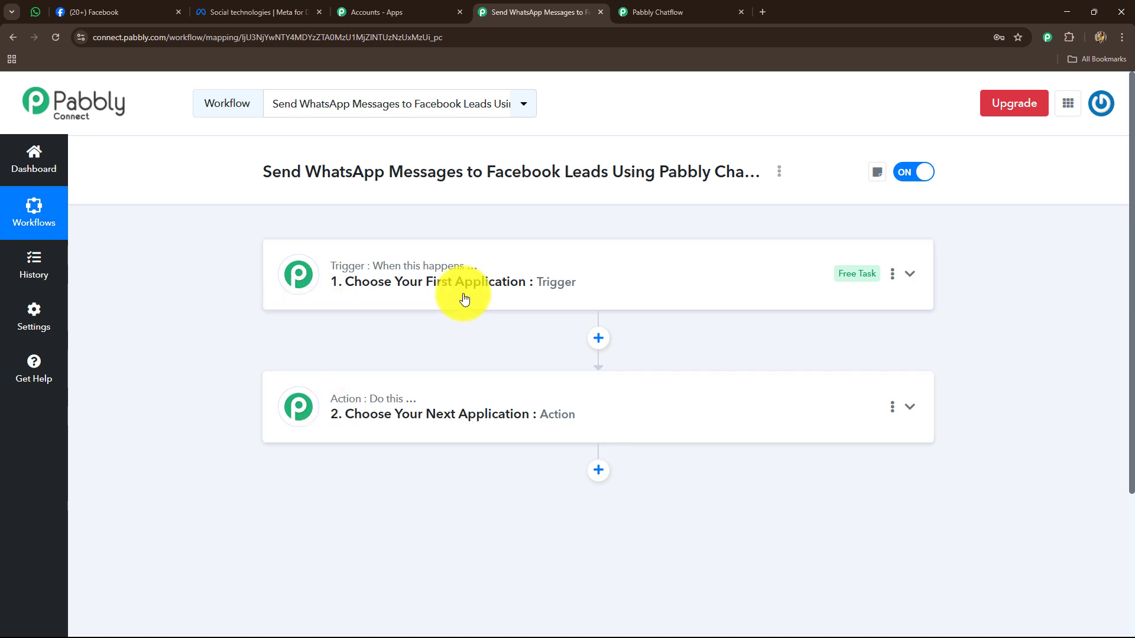
key("ctrl+Tab")
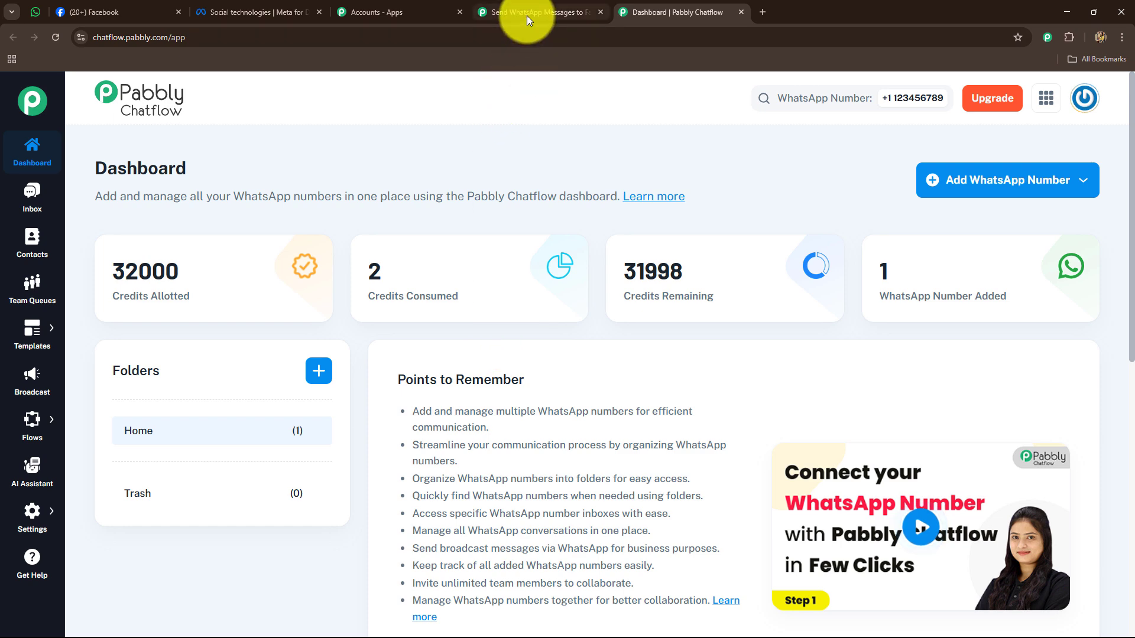
- Go back to the 'Send WhatsApp Messages…' workflow editor tab
left_click(529, 18)
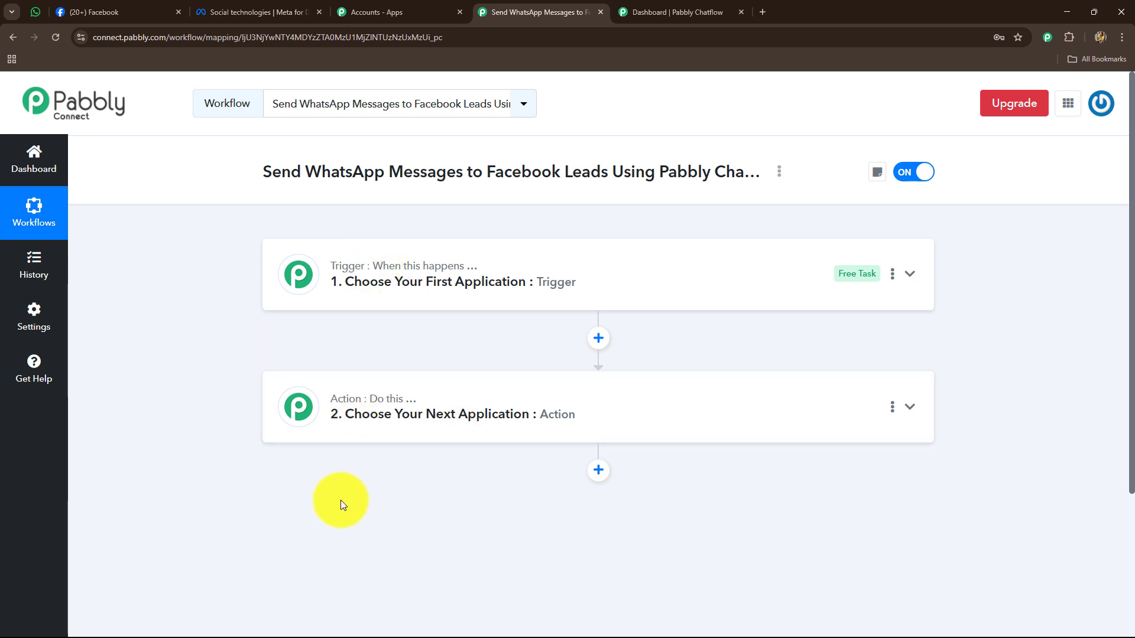
- Set the trigger app to Facebook Lead Ads with the New Lead Instant event
left_click(298, 274)
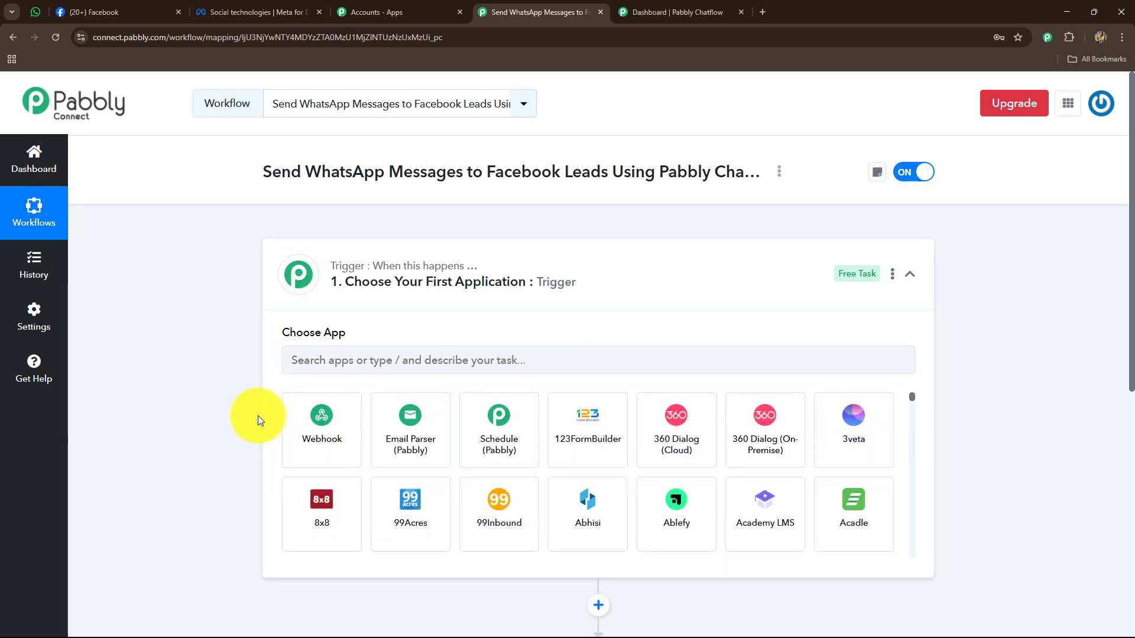
left_click(337, 360)
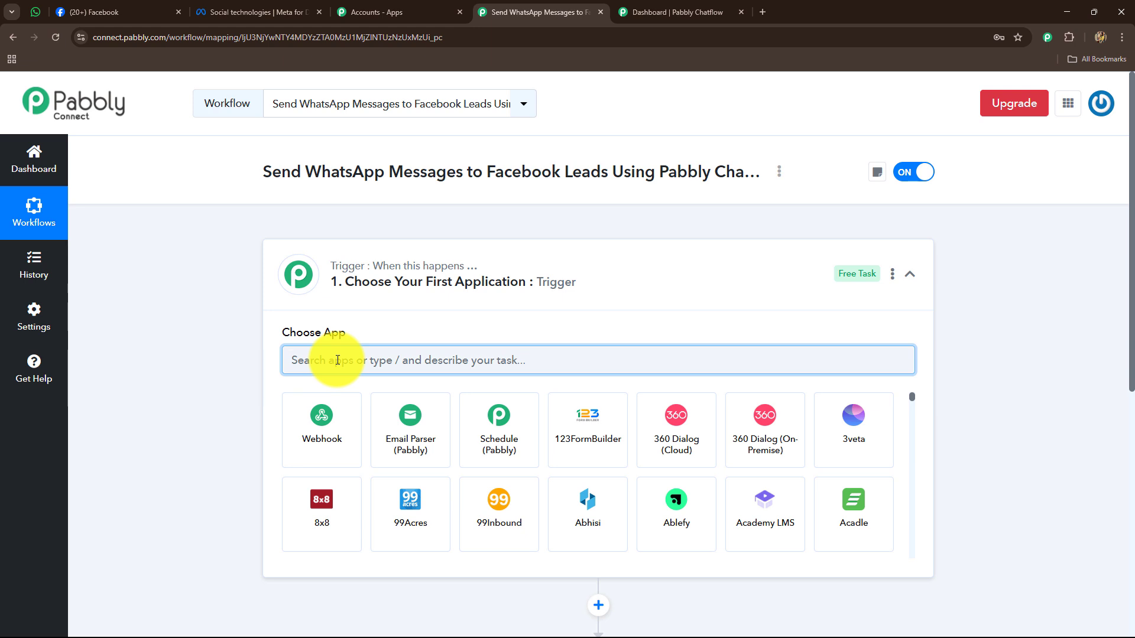
type("Fac")
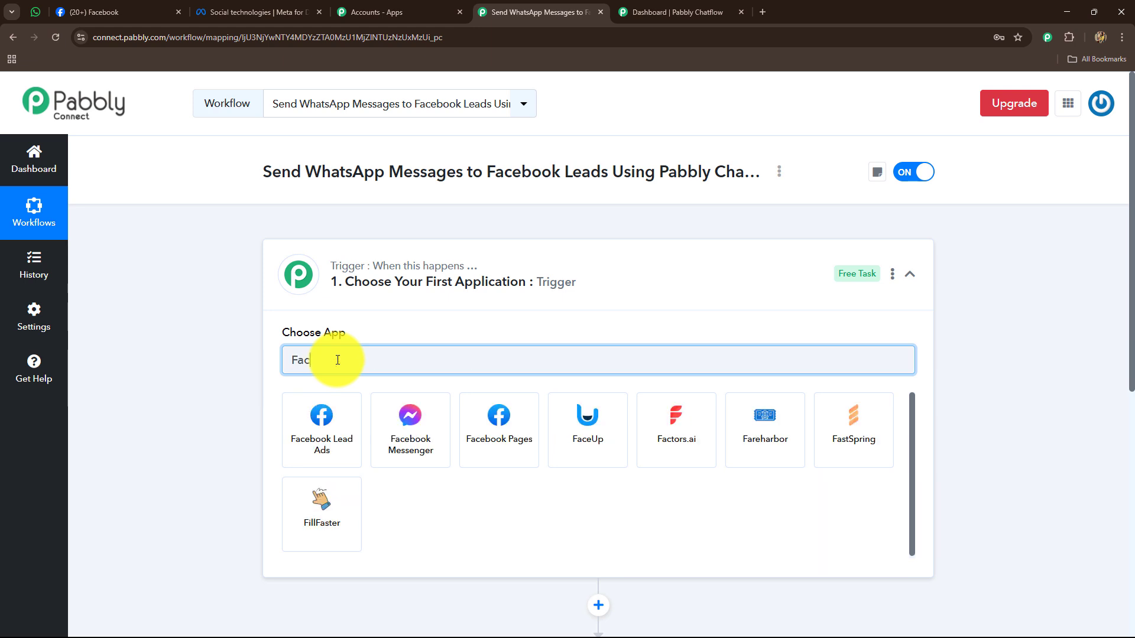
left_click(326, 441)
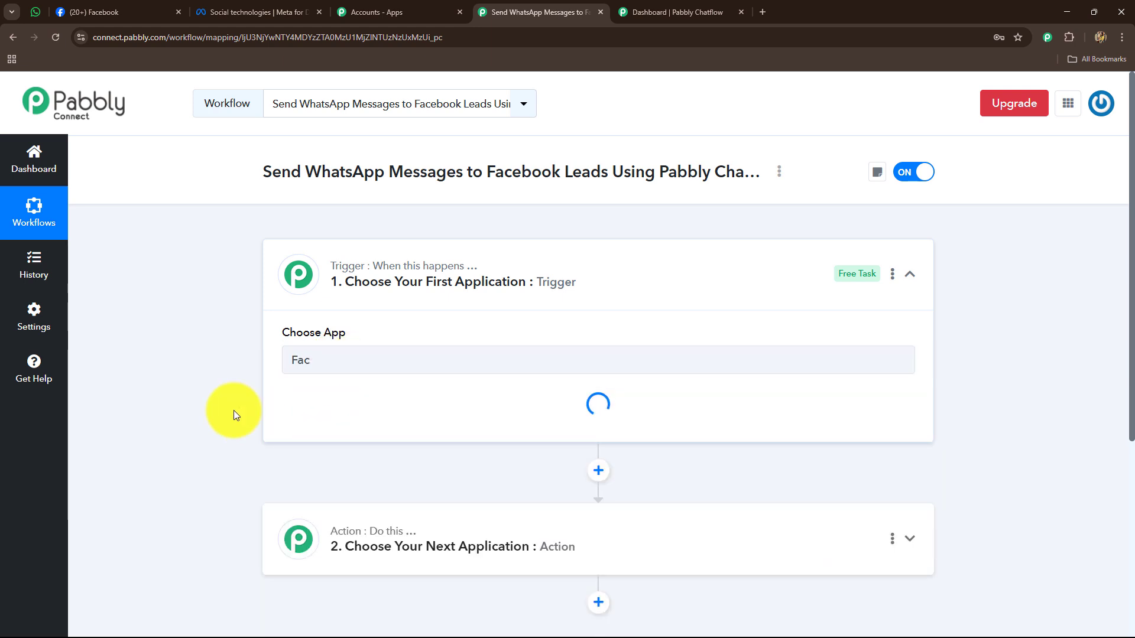
left_click(341, 422)
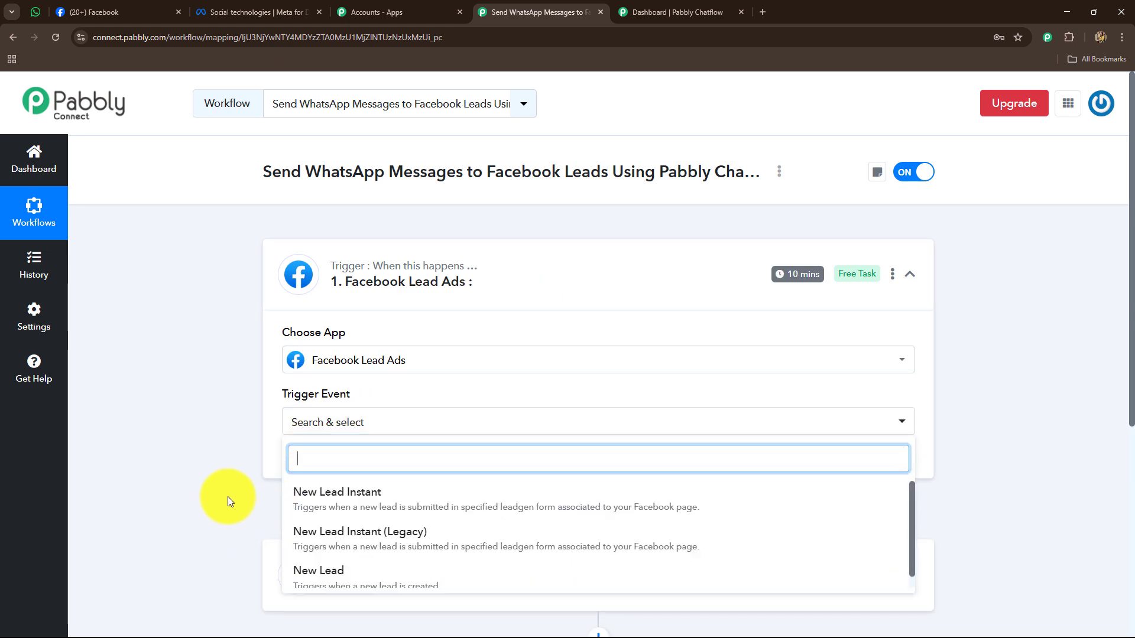
scroll(229, 493, "down", 2)
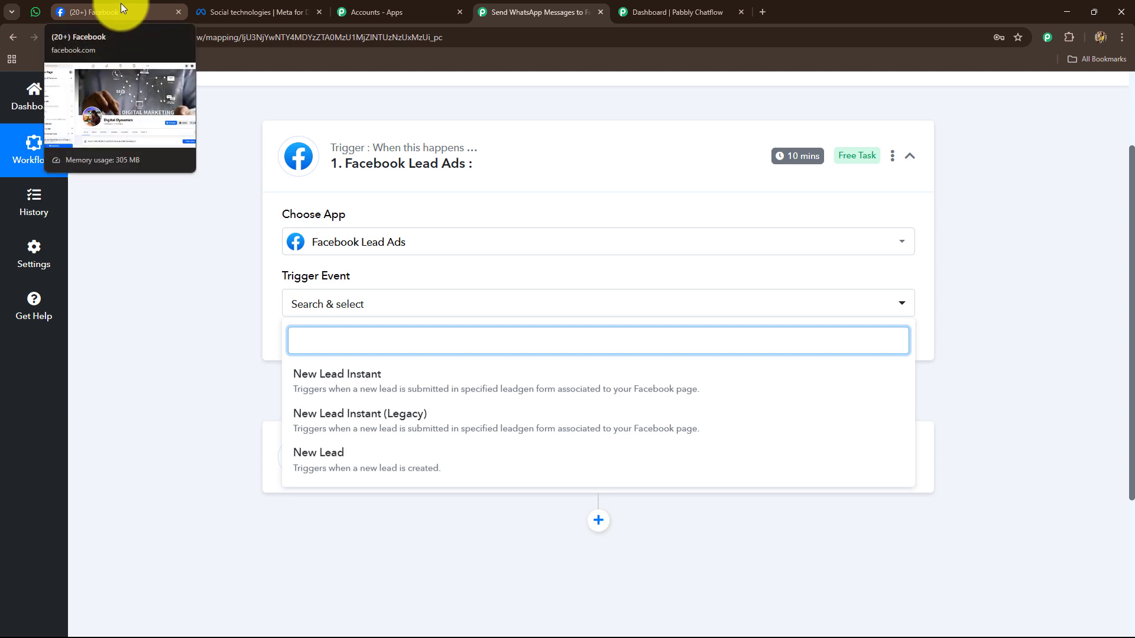
left_click(336, 395)
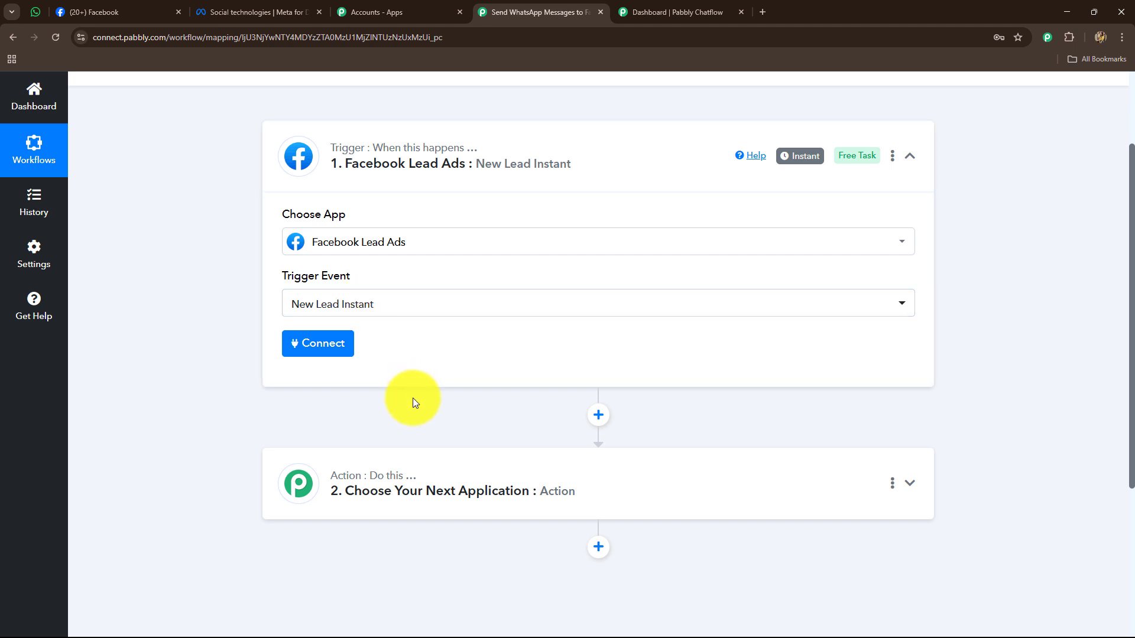
left_click(115, 12)
left_click(529, 11)
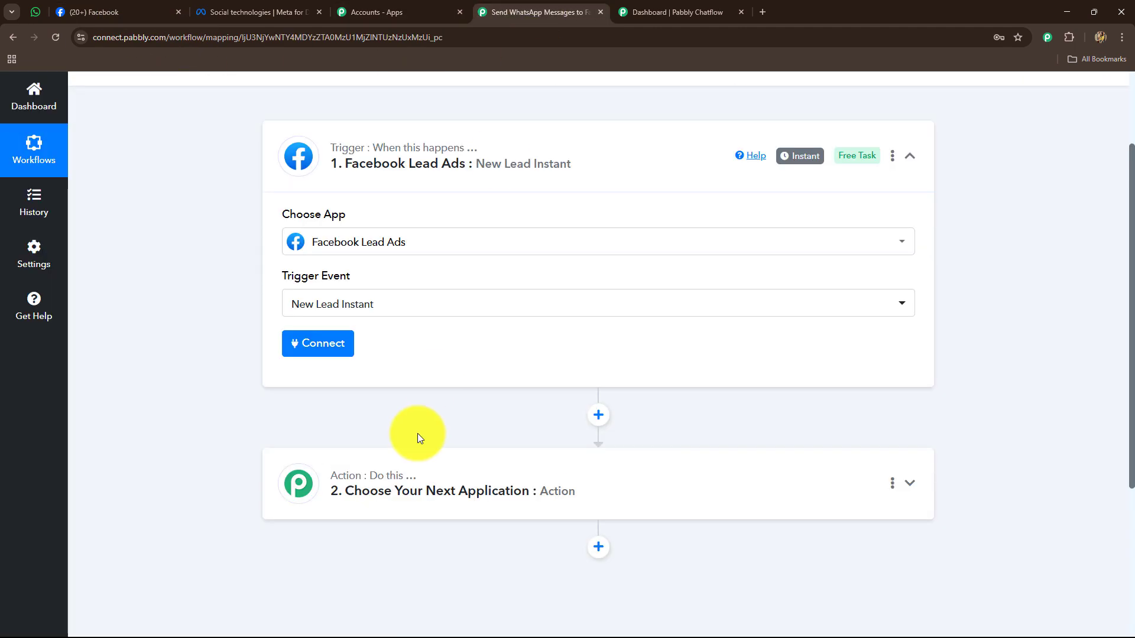
left_click(107, 12)
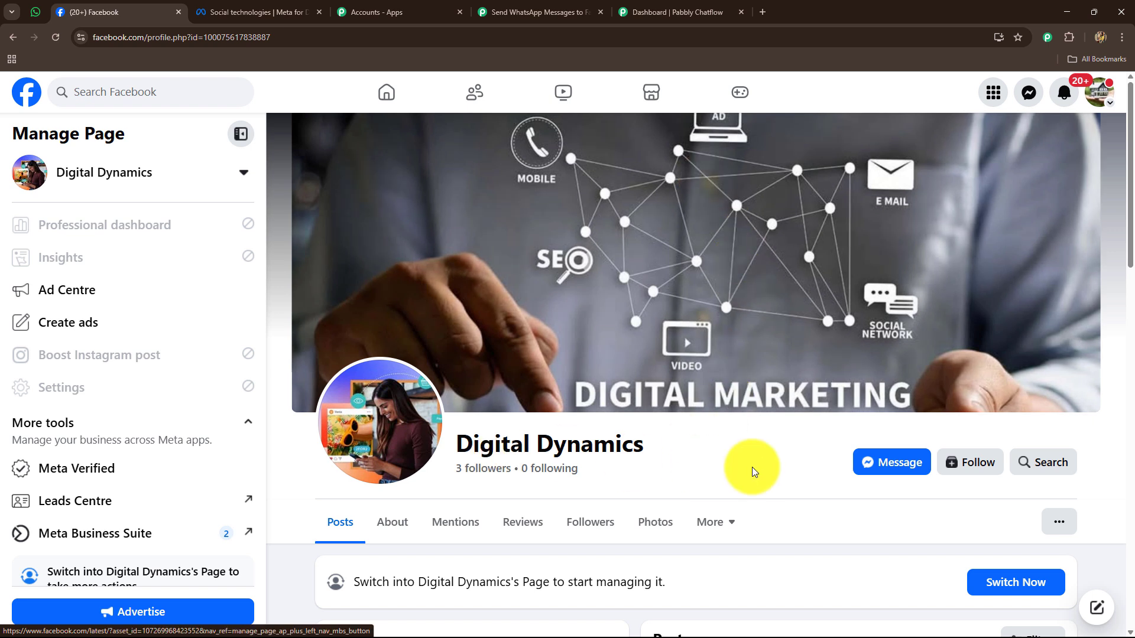
triple_click(640, 440)
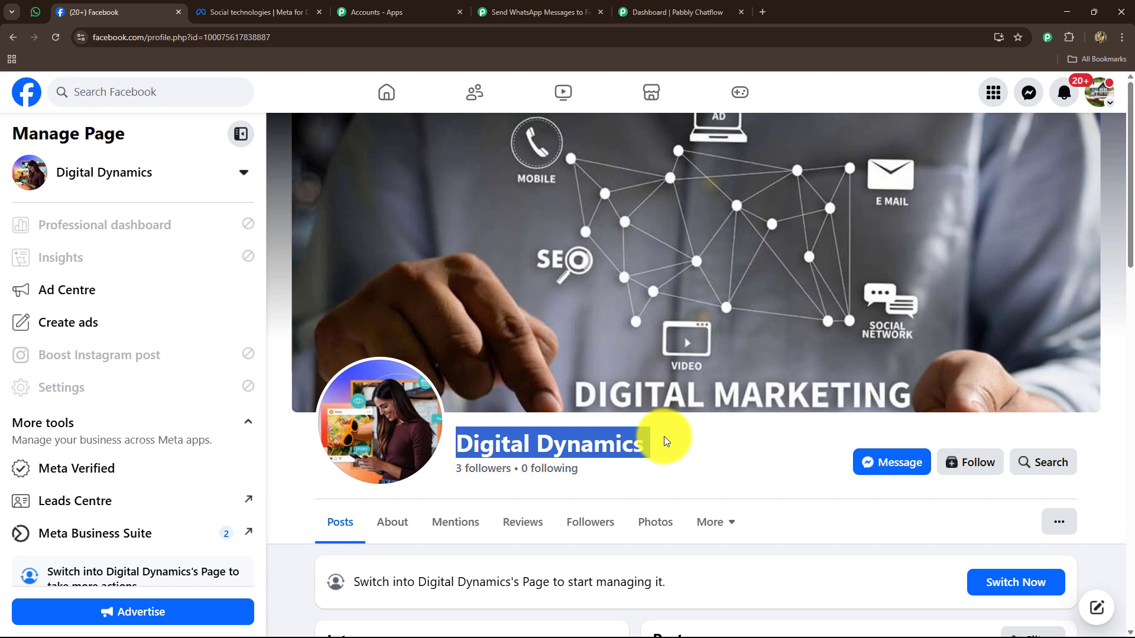
- Add a new Facebook Lead Ads connection and authorize it with the logged-in Facebook account
left_click(520, 12)
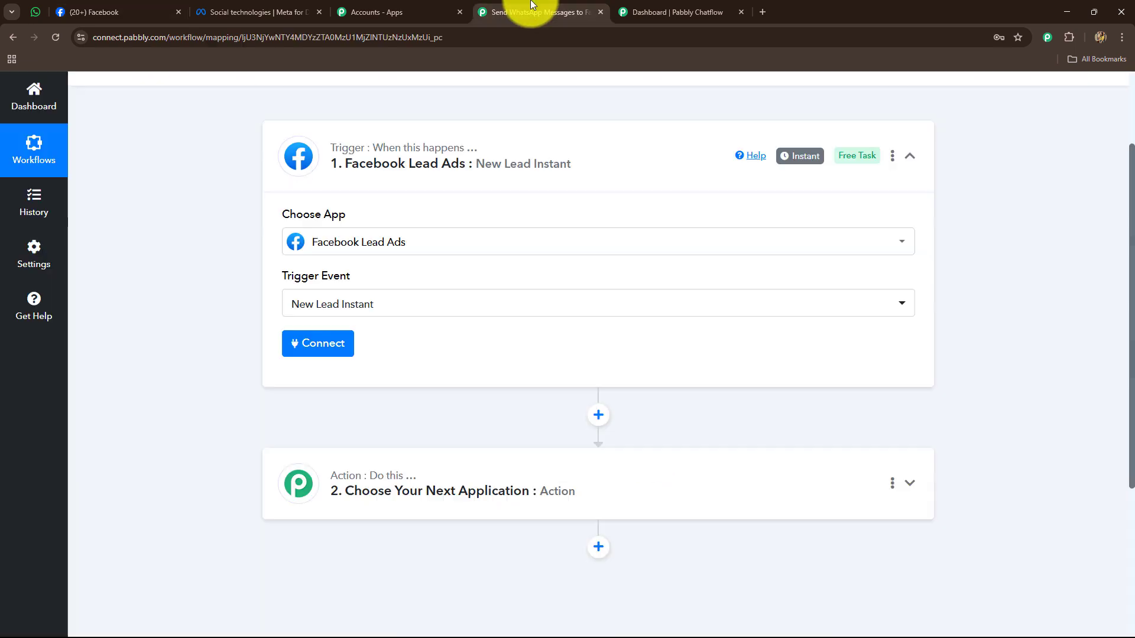
left_click(324, 355)
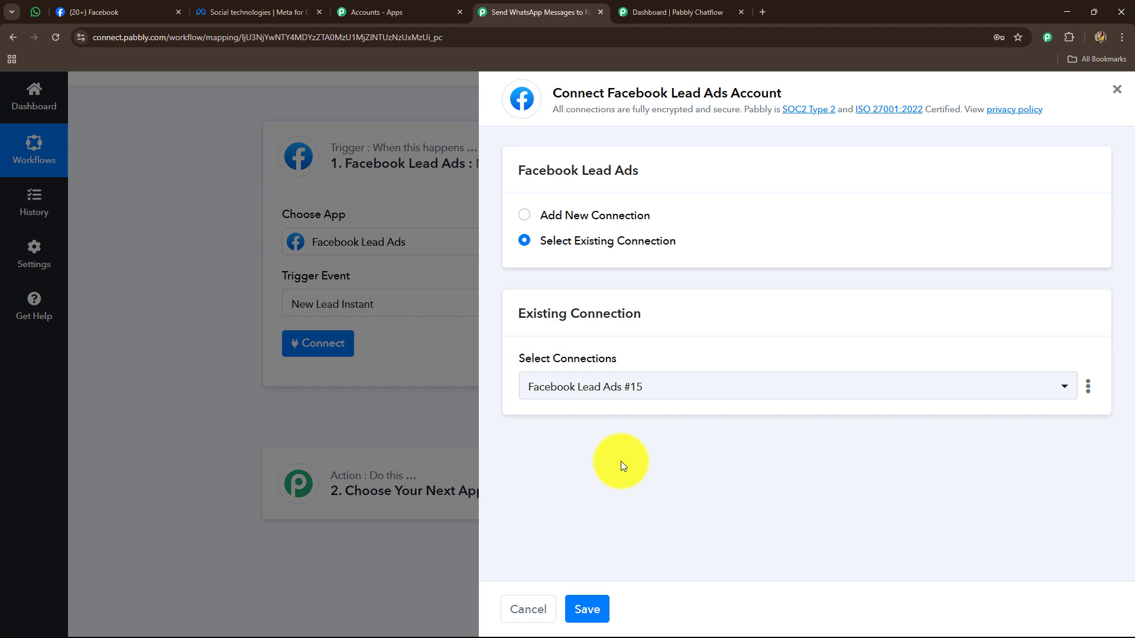
left_click(523, 212)
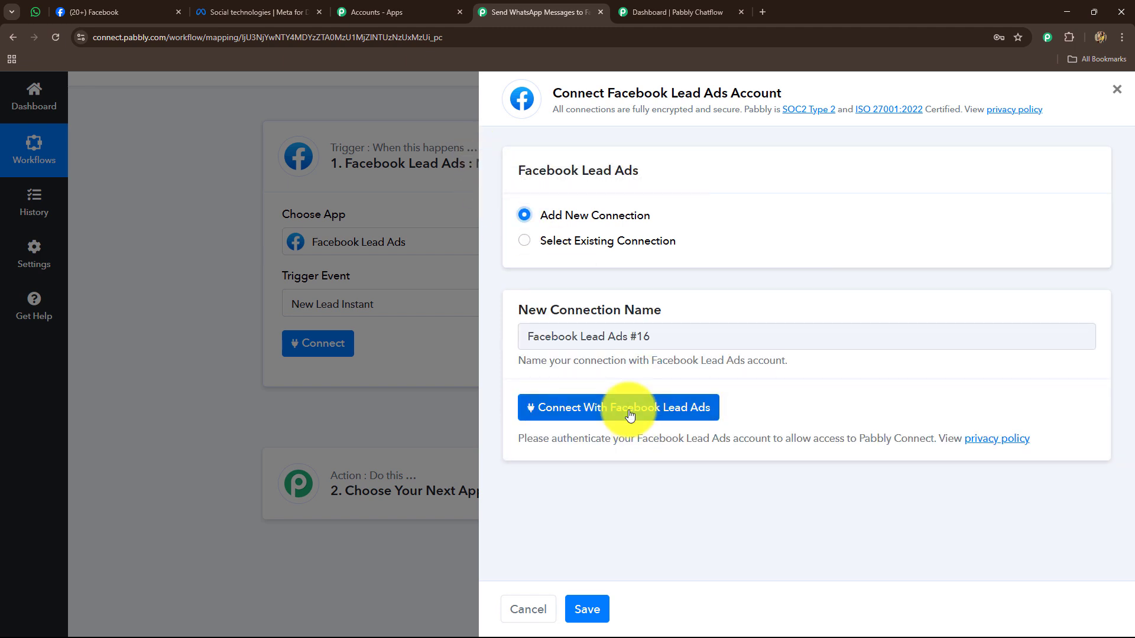
left_click(598, 413)
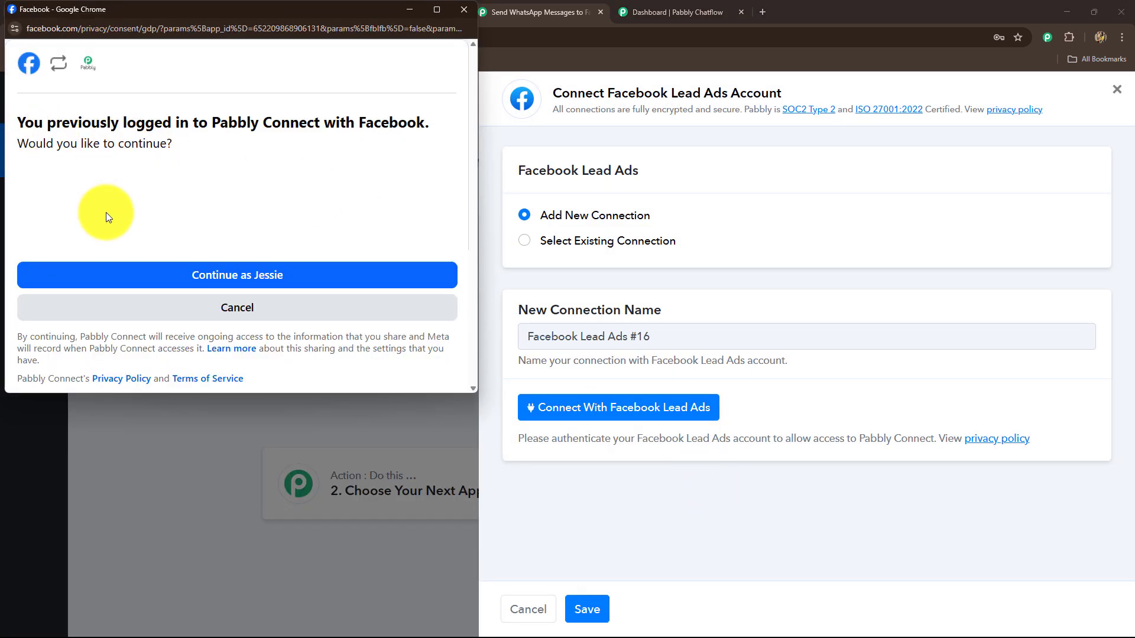
left_click(198, 277)
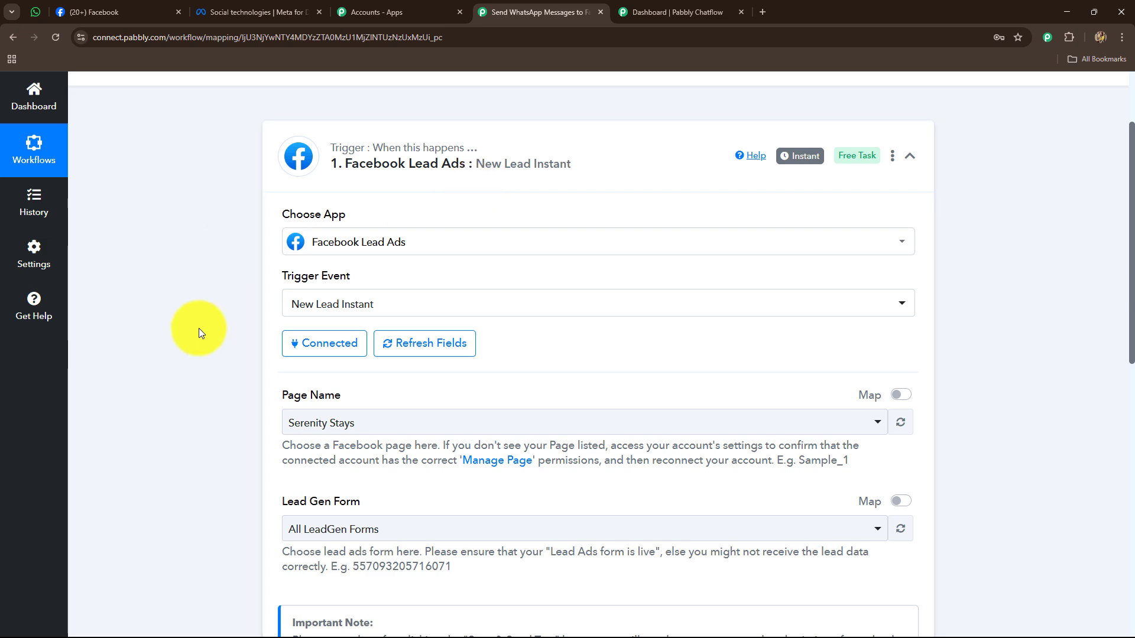
- Choose the Digital Dynamics page and the New Form lead form for the trigger
scroll(199, 328, "down", 6)
scroll(199, 321, "up", 2)
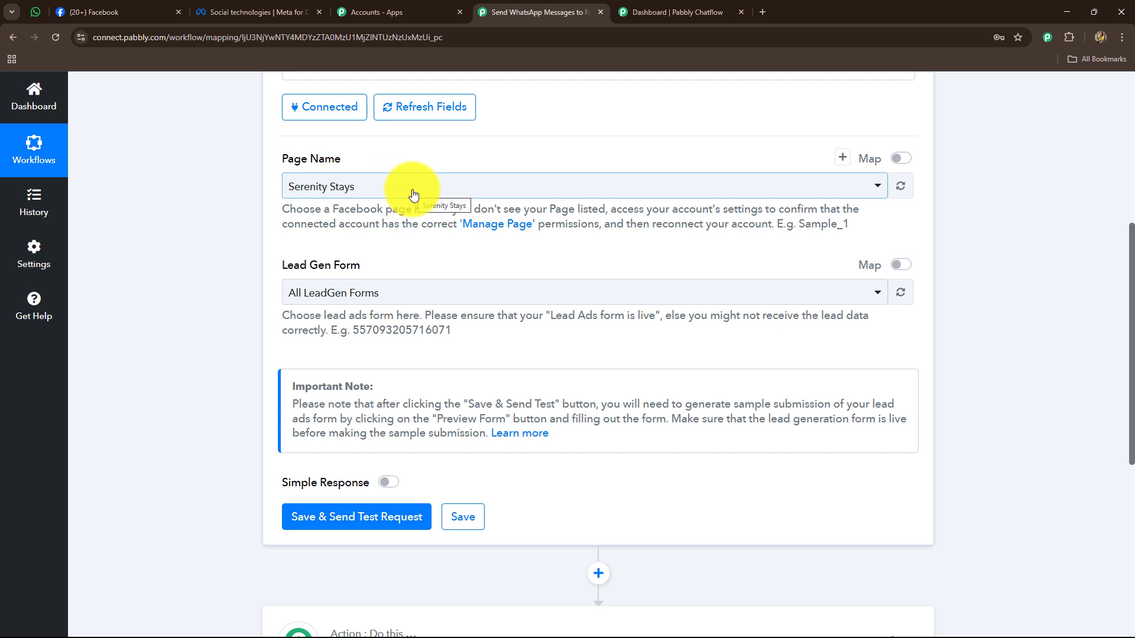
left_click(407, 190)
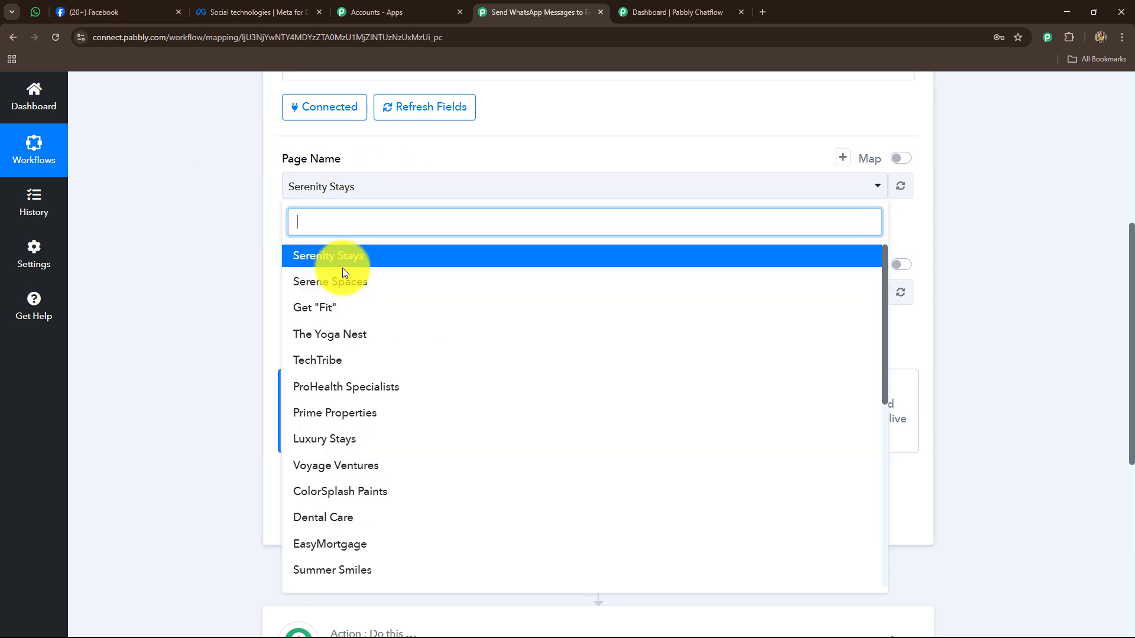
type("di")
left_click(326, 255)
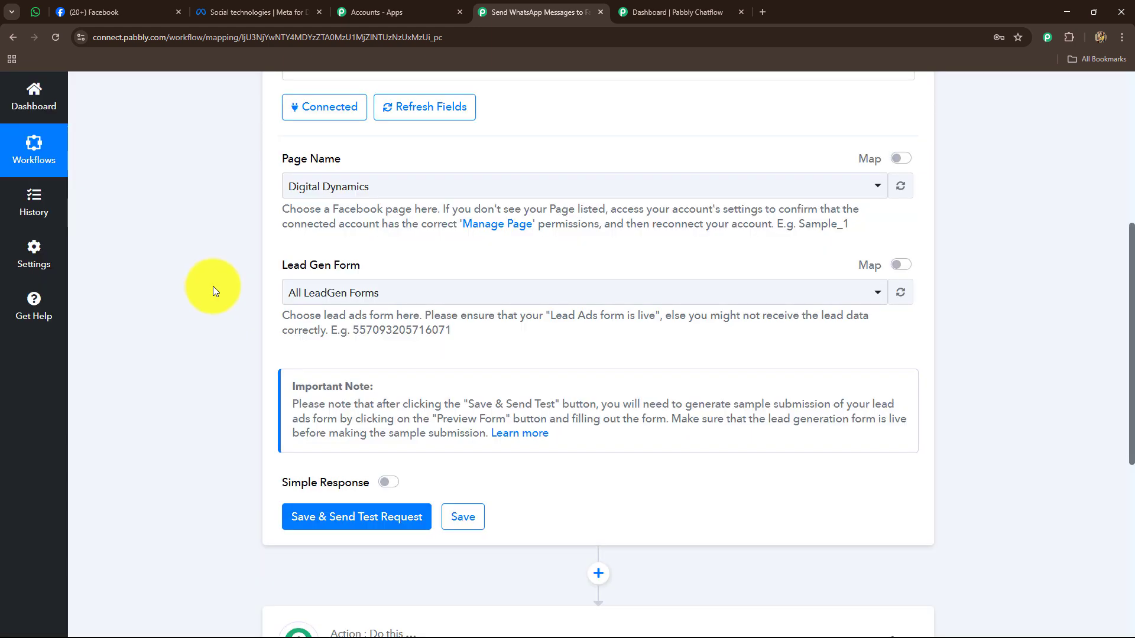
left_click(362, 294)
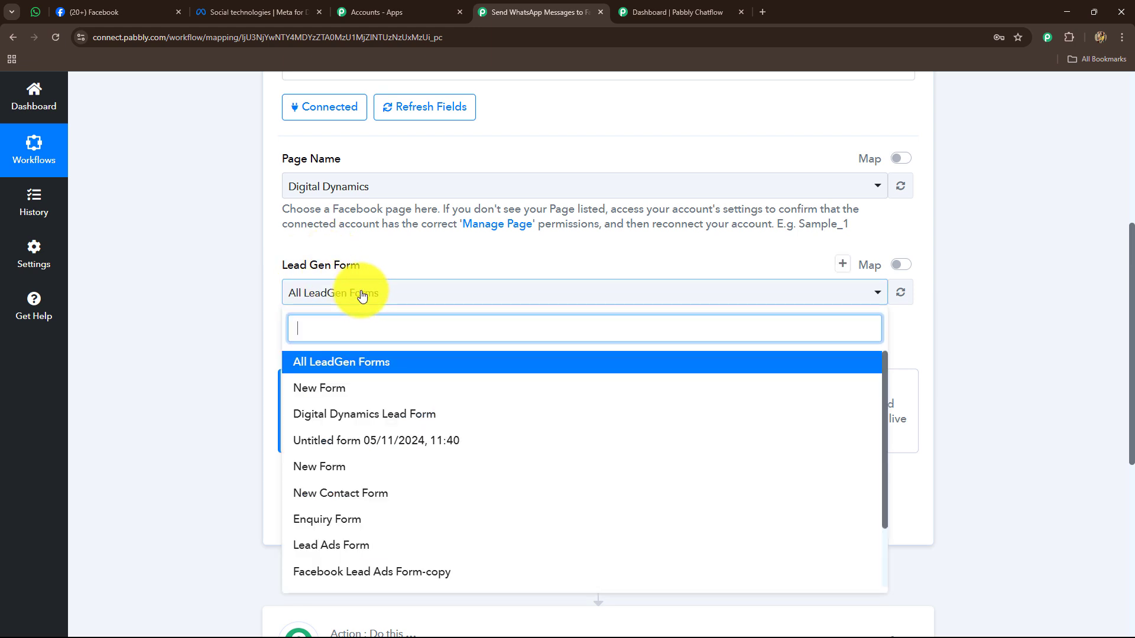
left_click(346, 396)
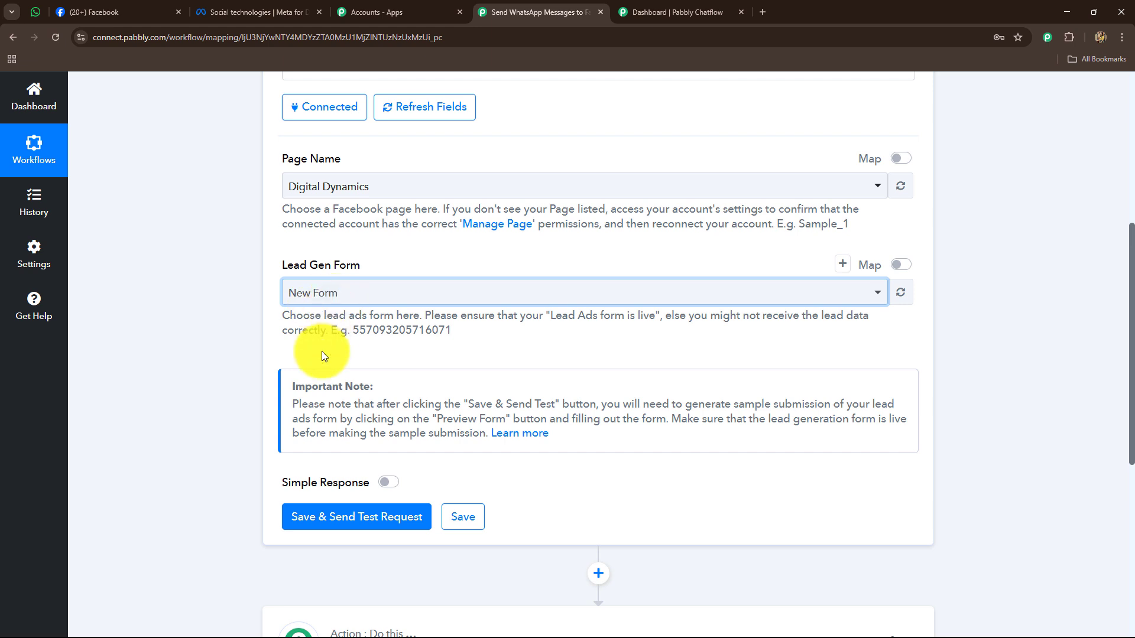
- Enable Simple Response, save and send a test request, and start capturing the webhook response
scroll(322, 351, "down", 2)
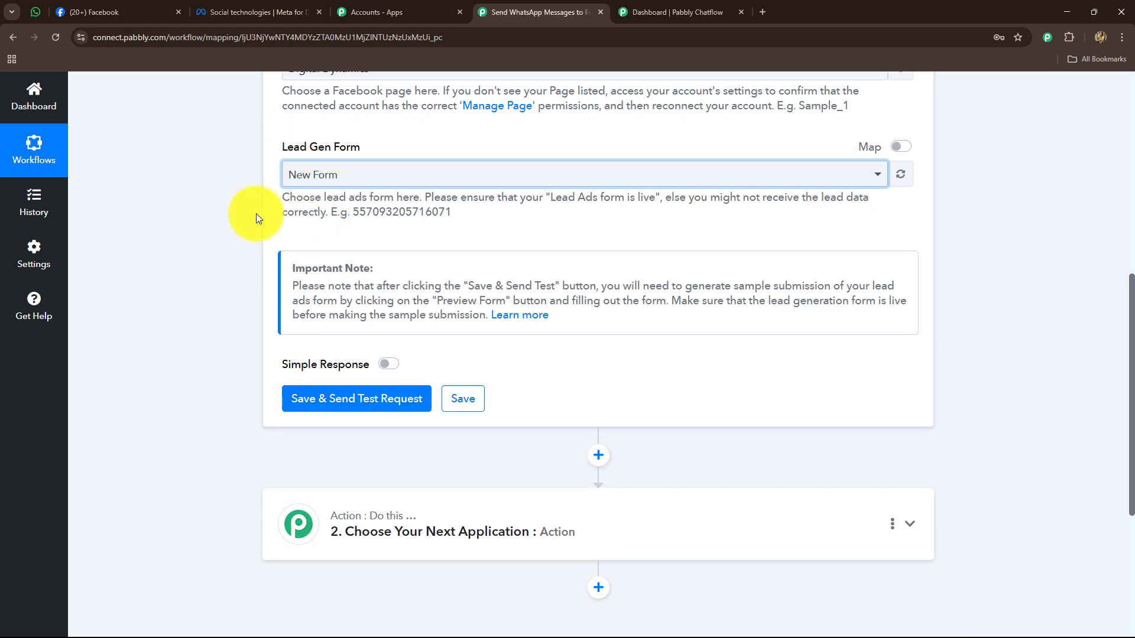
left_click(389, 364)
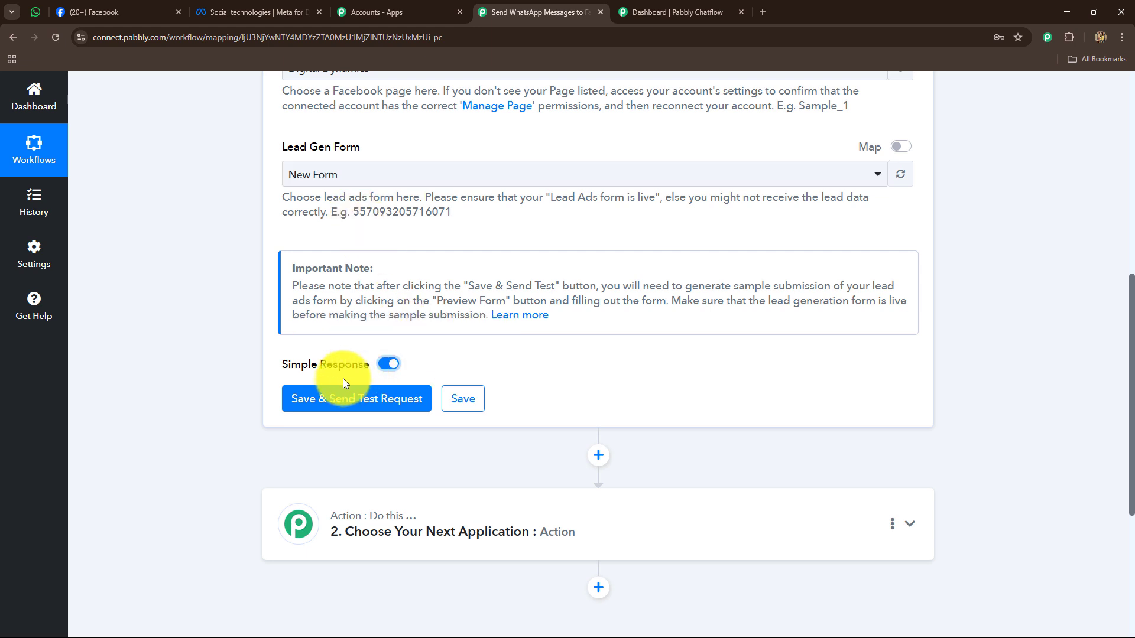
left_click(309, 399)
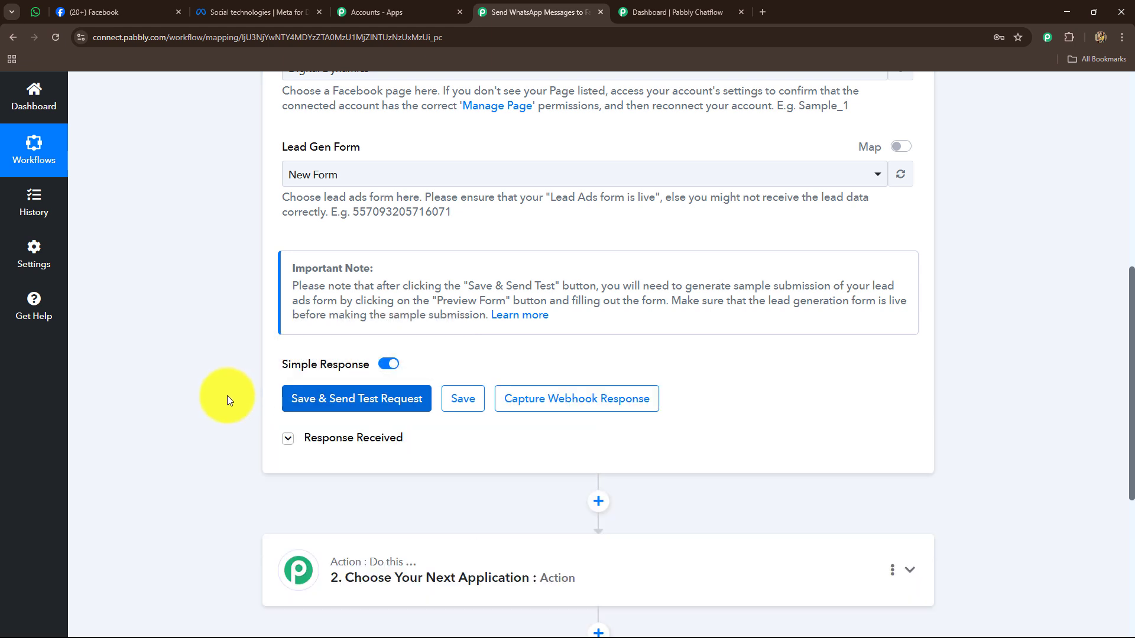
left_click(538, 400)
left_click(390, 472)
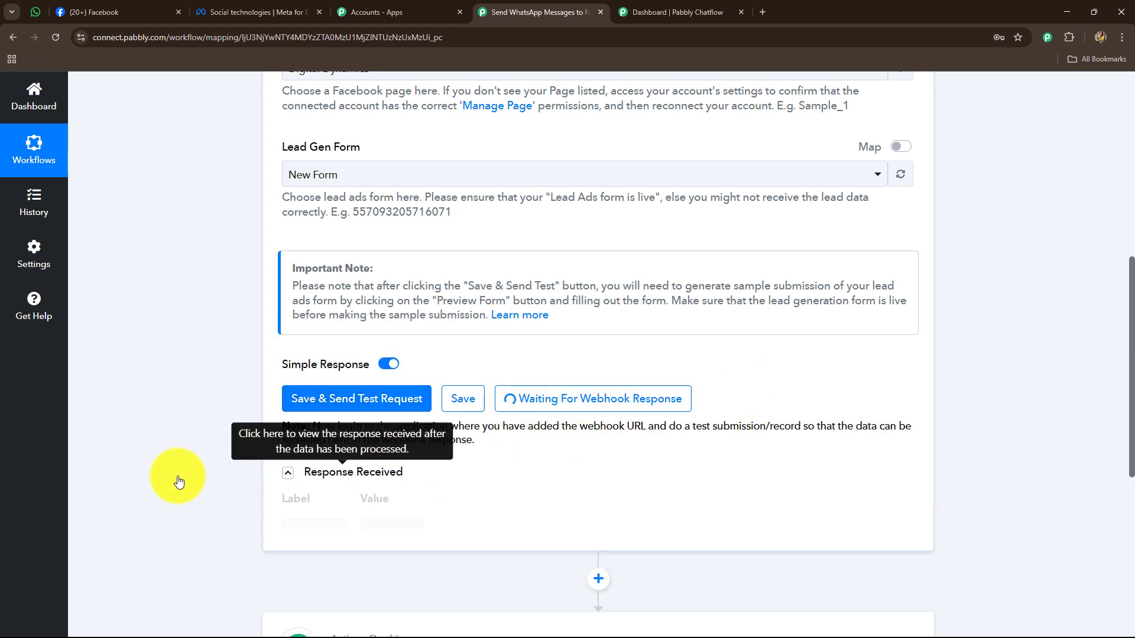
scroll(166, 455, "down", 4)
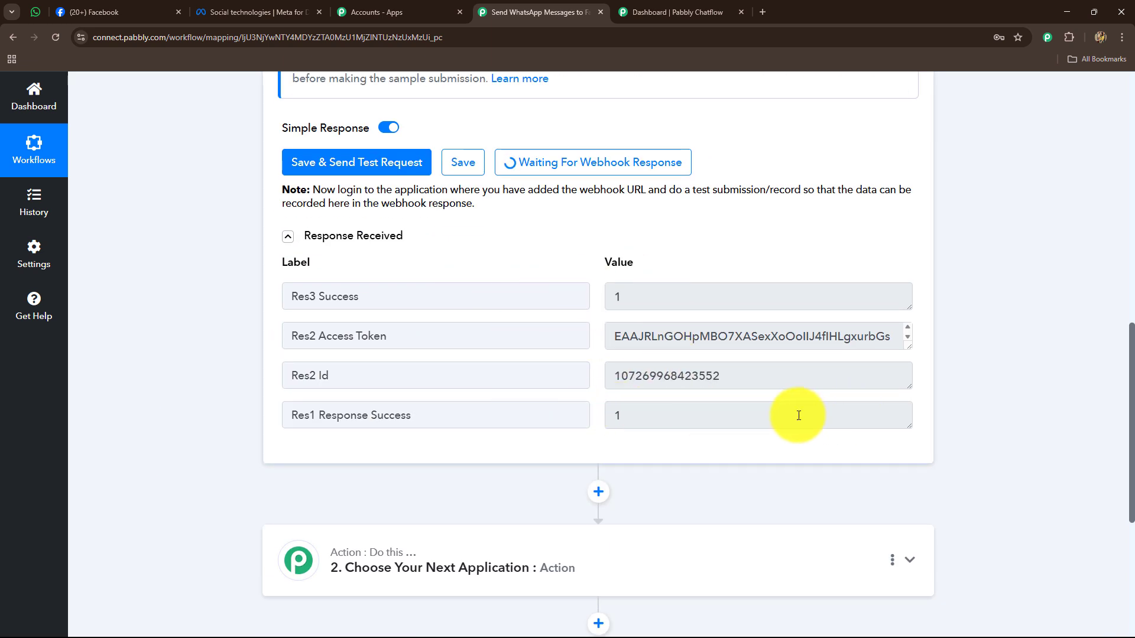
left_click(241, 8)
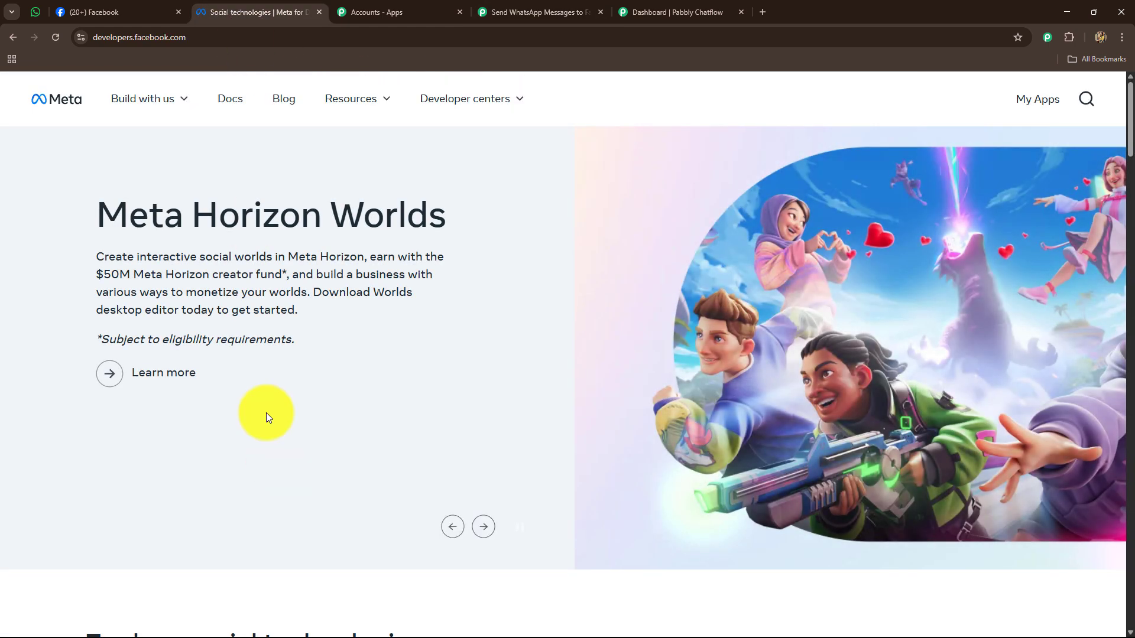
- Open the Lead Ads Testing Tool from Resources > Developer Tools, rechecking the Facebook page name
left_click(326, 107)
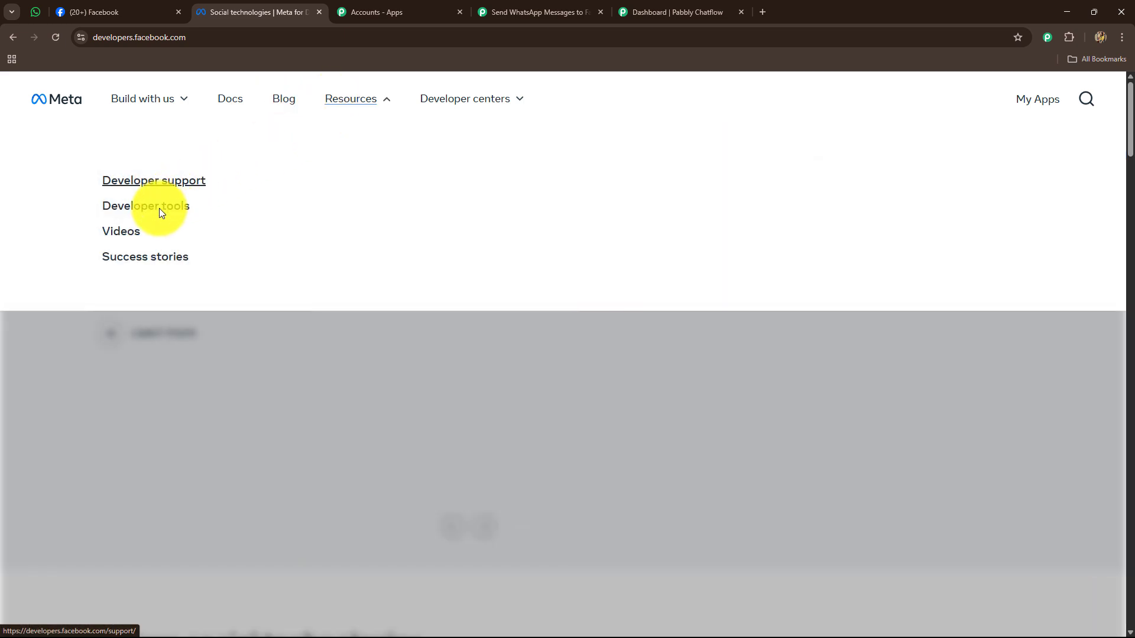
left_click(161, 211)
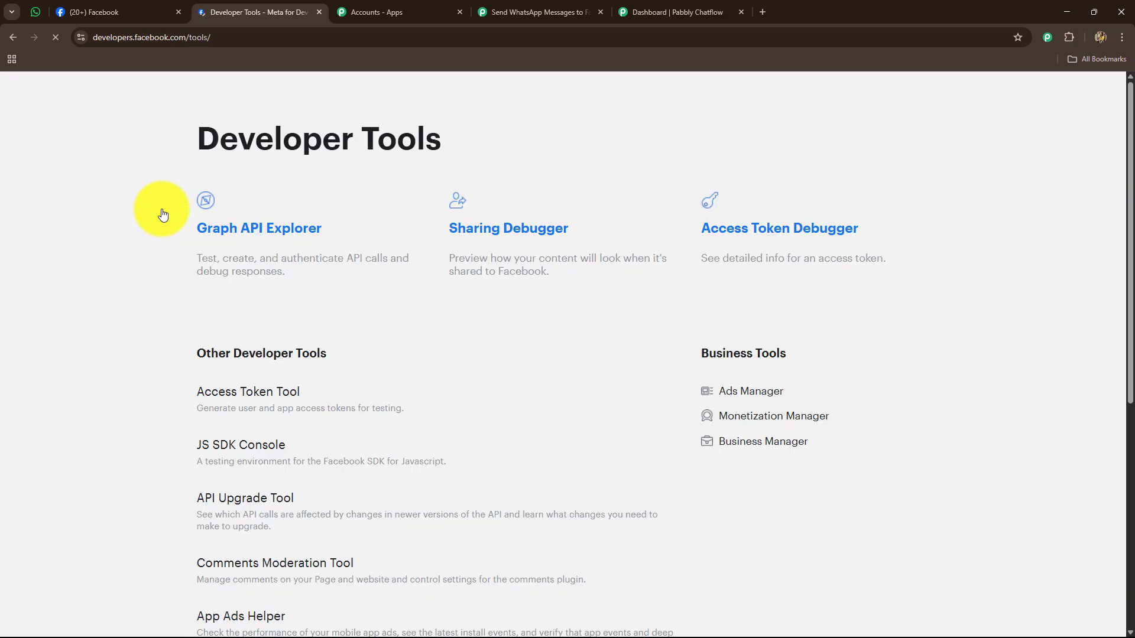
scroll(395, 336, "down", 7)
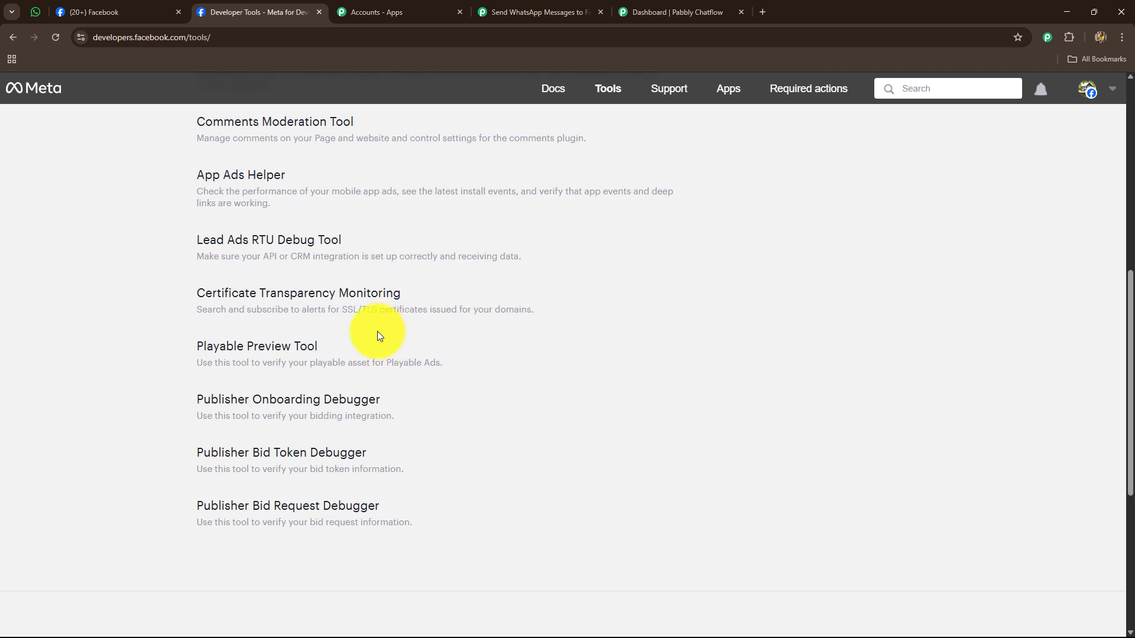
left_click(286, 241)
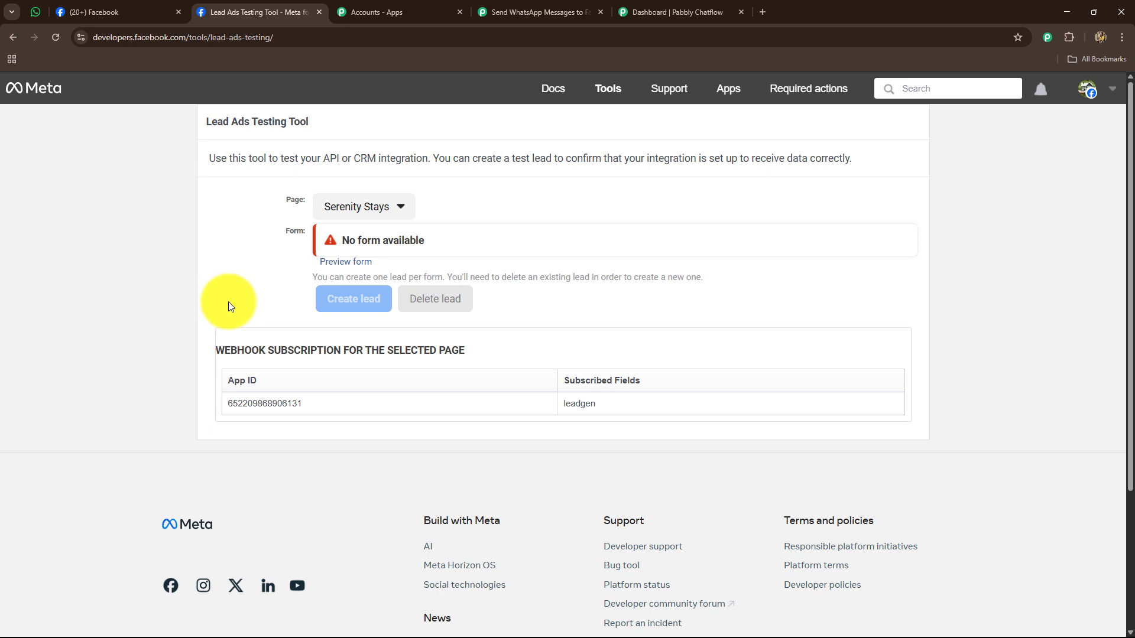
left_click(101, 12)
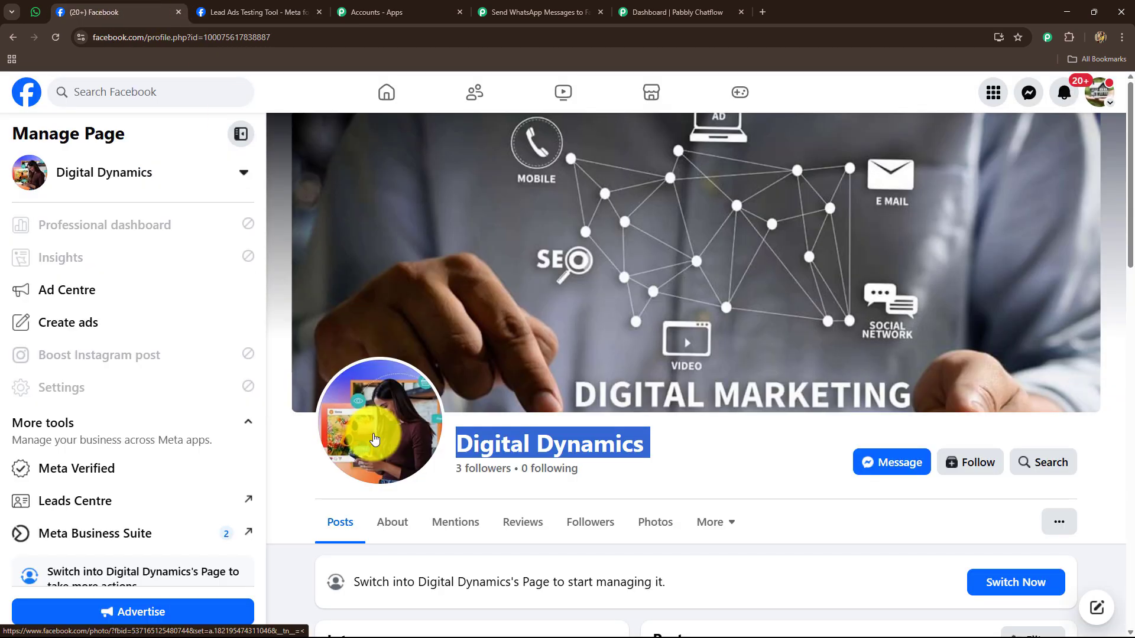
left_click(257, 11)
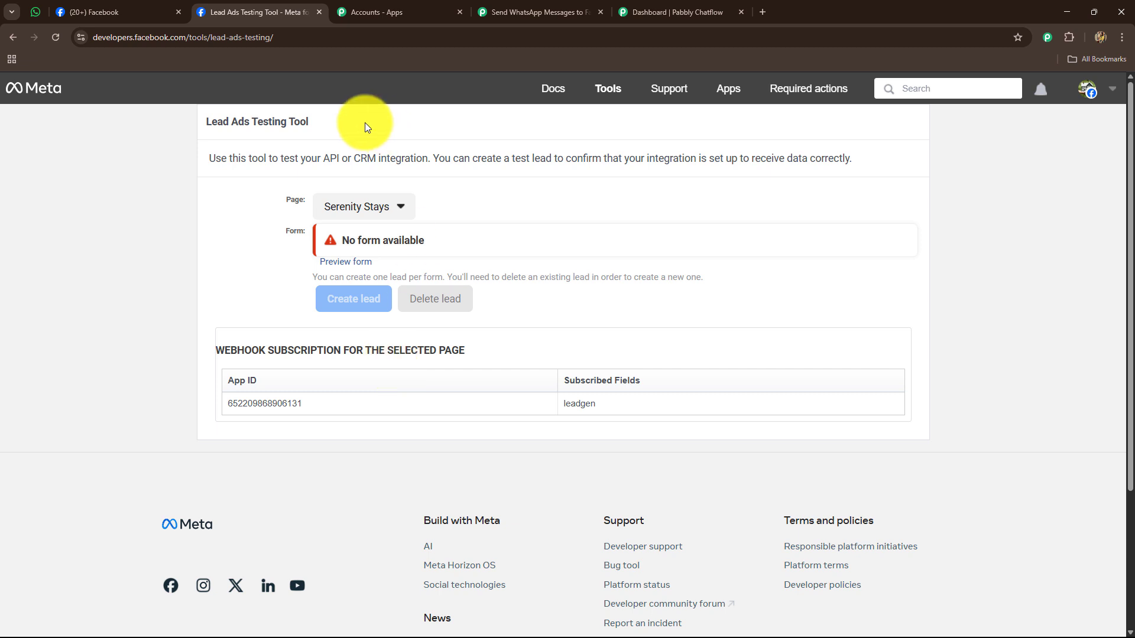
- Select the Digital Dynamics page and delete its existing test lead
left_click(356, 208)
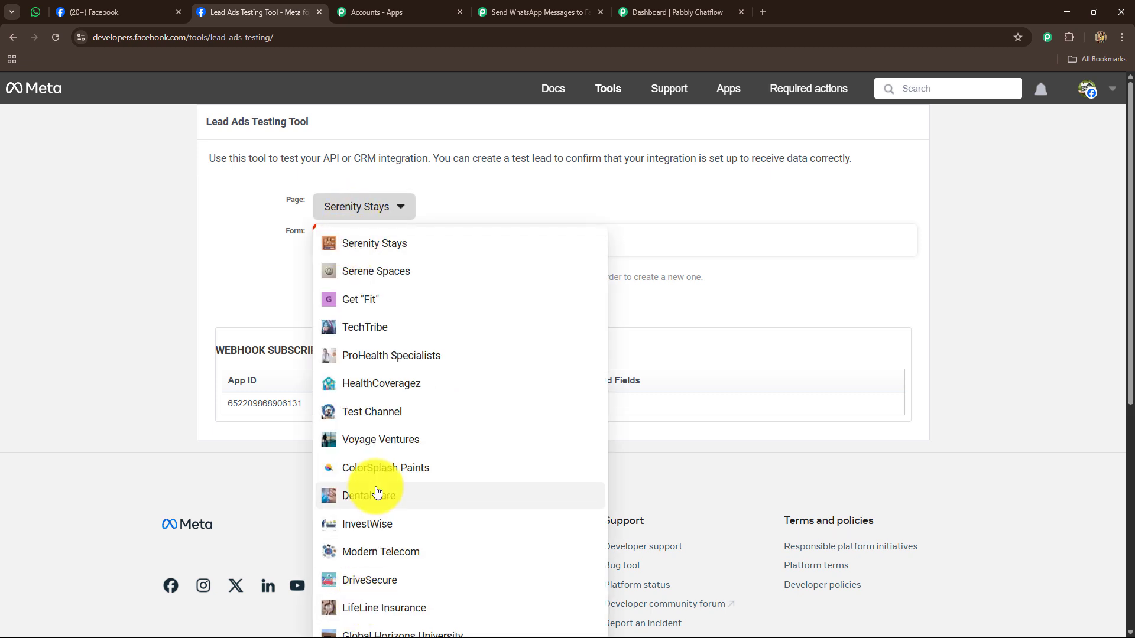
scroll(355, 491, "down", 6)
left_click(363, 508)
scroll(302, 307, "up", 1)
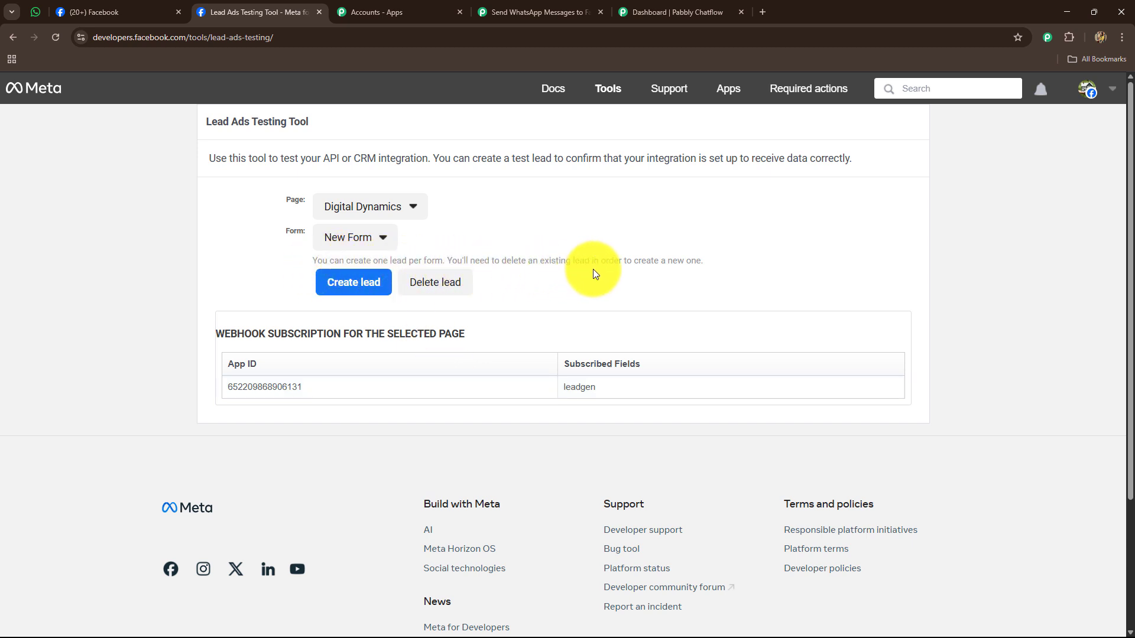
left_click(430, 284)
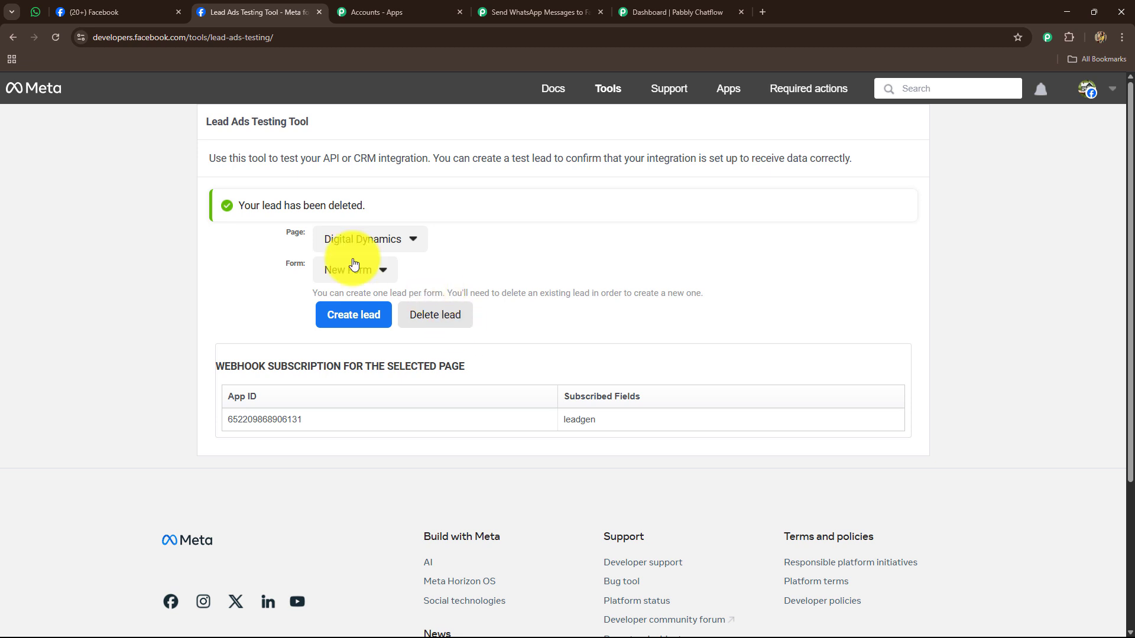
- Reload the tool, reselect Digital Dynamics and create a new test lead for its New Form
left_click(62, 40)
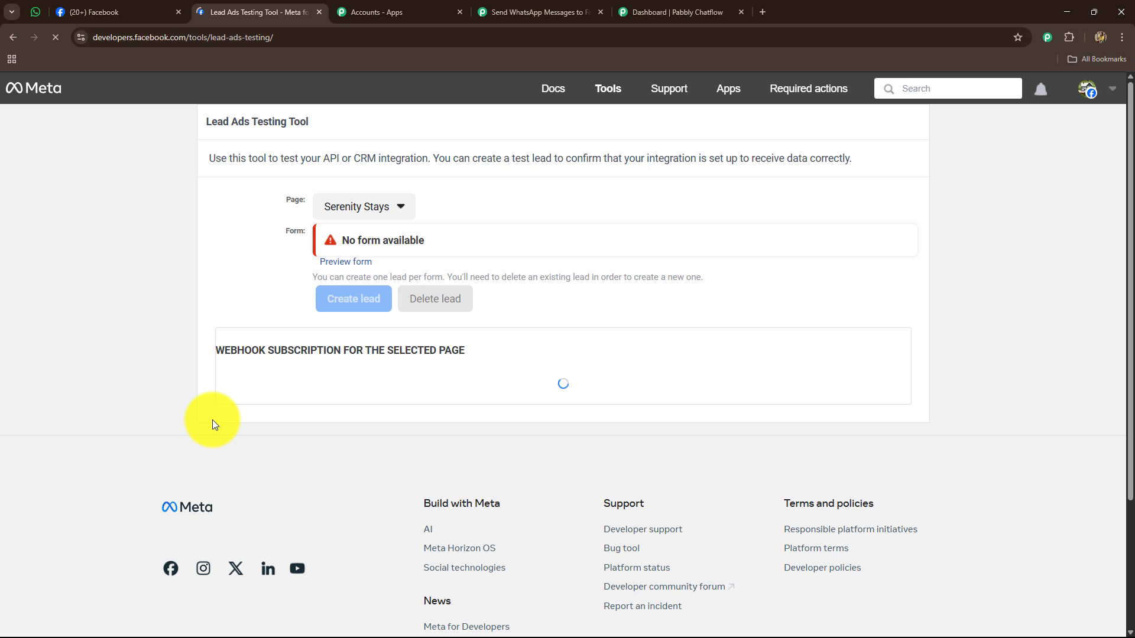
left_click(360, 206)
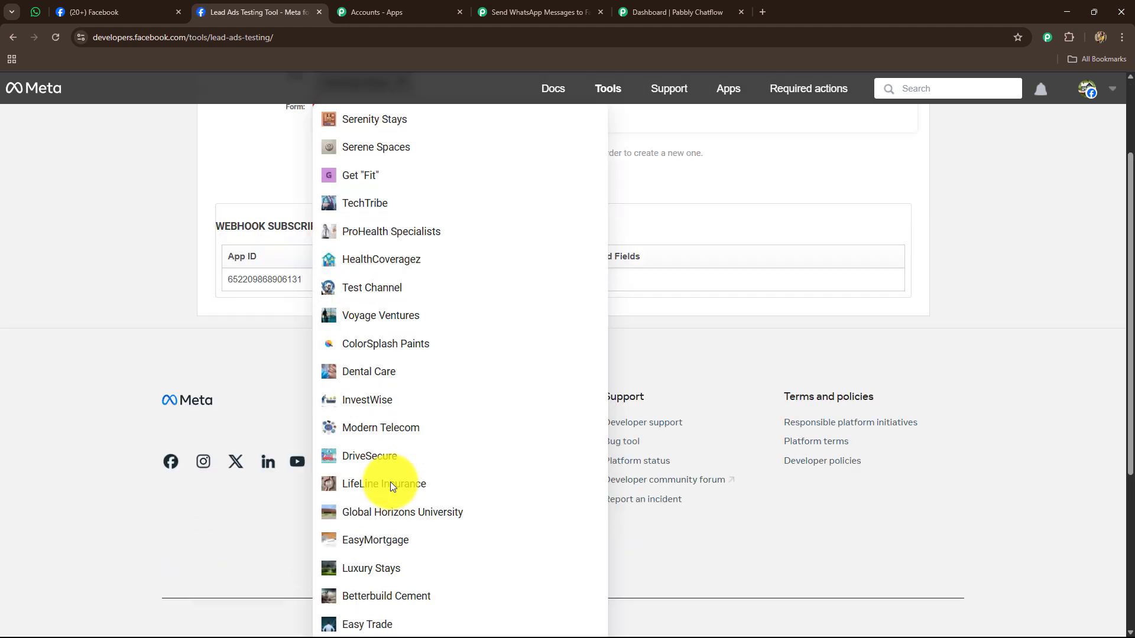
scroll(390, 481, "down", 5)
left_click(381, 498)
scroll(275, 427, "up", 3)
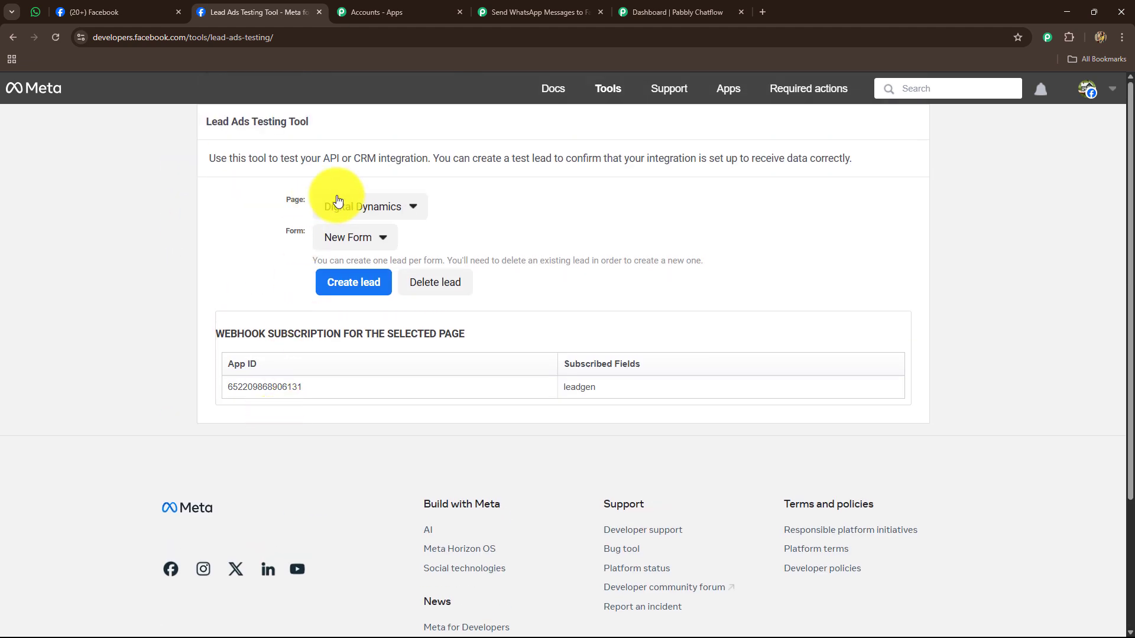
left_click(362, 286)
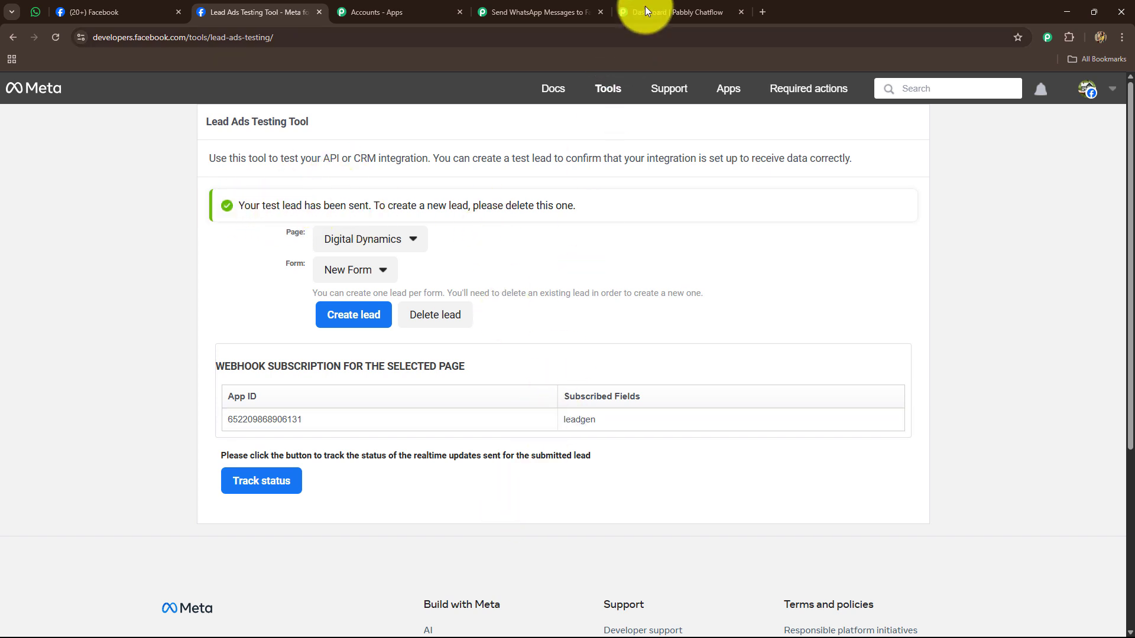
left_click(545, 10)
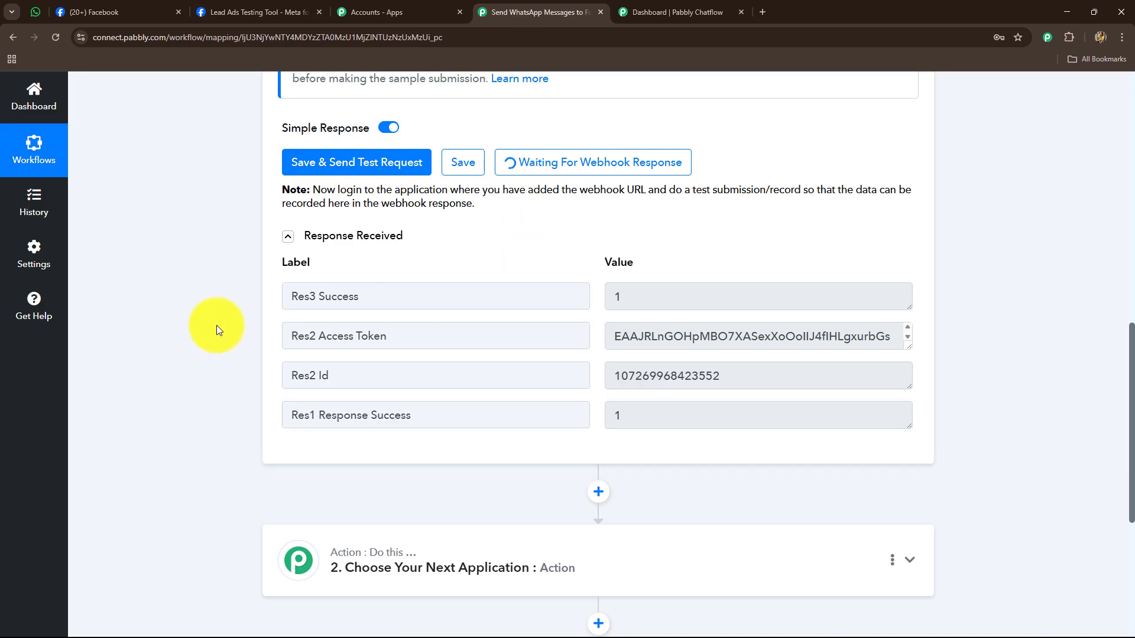
scroll(202, 370, "down", 2)
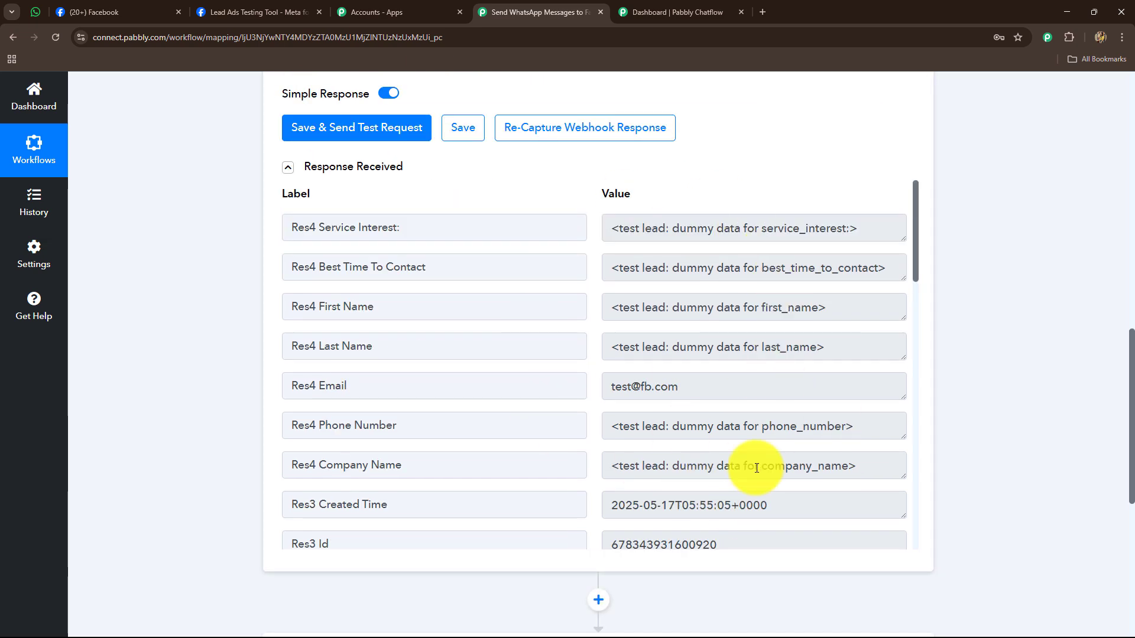
scroll(756, 466, "down", 6)
scroll(755, 469, "down", 10)
scroll(753, 470, "up", 6)
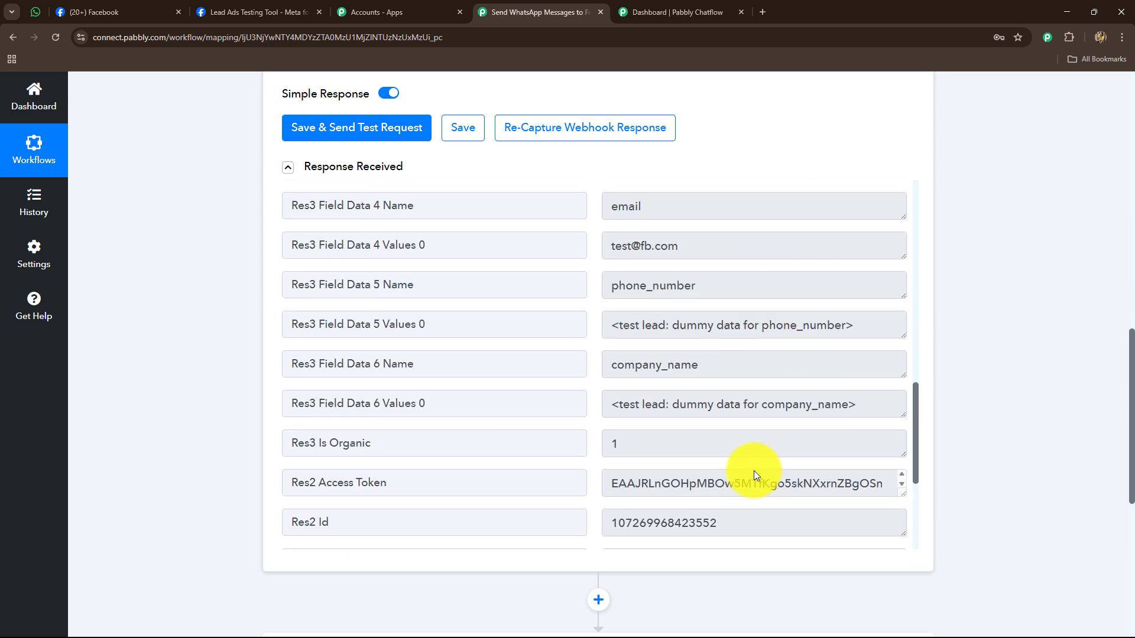
double_click(727, 404)
left_click(717, 362)
- Point out the last_name, first_name and best time to contact values in the lead data
scroll(680, 384, "up", 2)
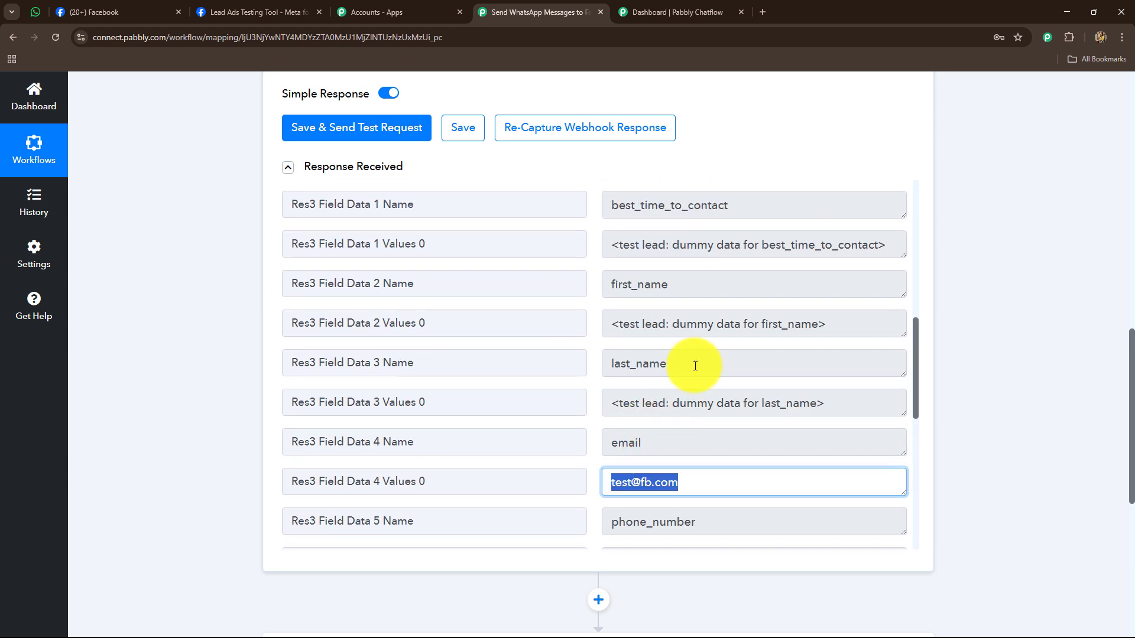
left_click(627, 363)
scroll(620, 380, "up", 4)
left_click(707, 516)
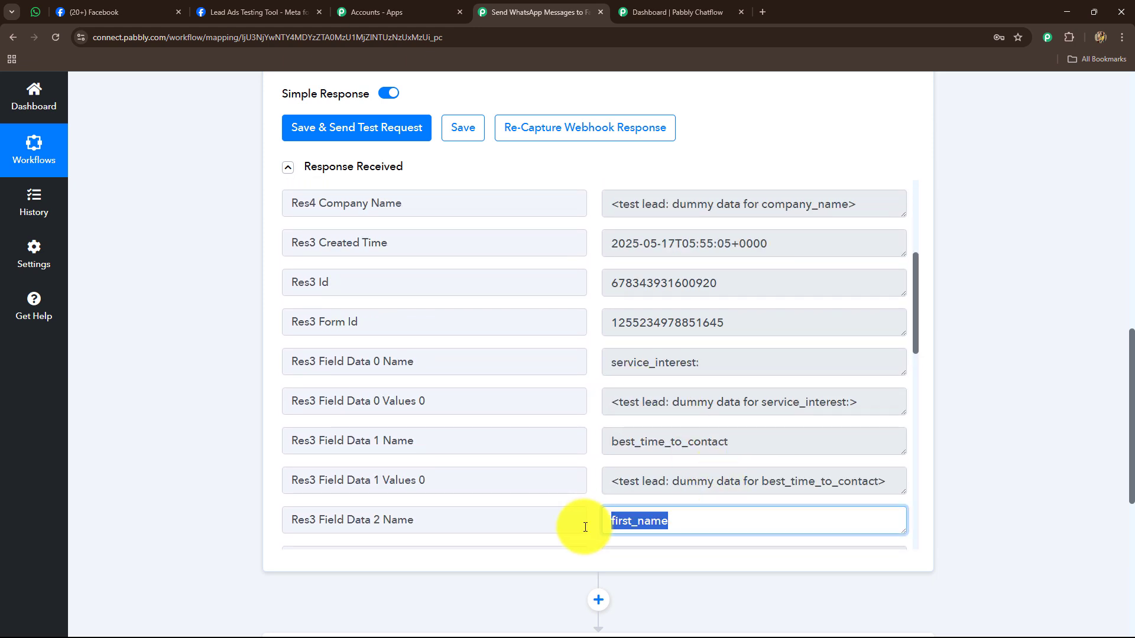
scroll(742, 438, "up", 4)
left_click_drag(619, 228, 870, 249)
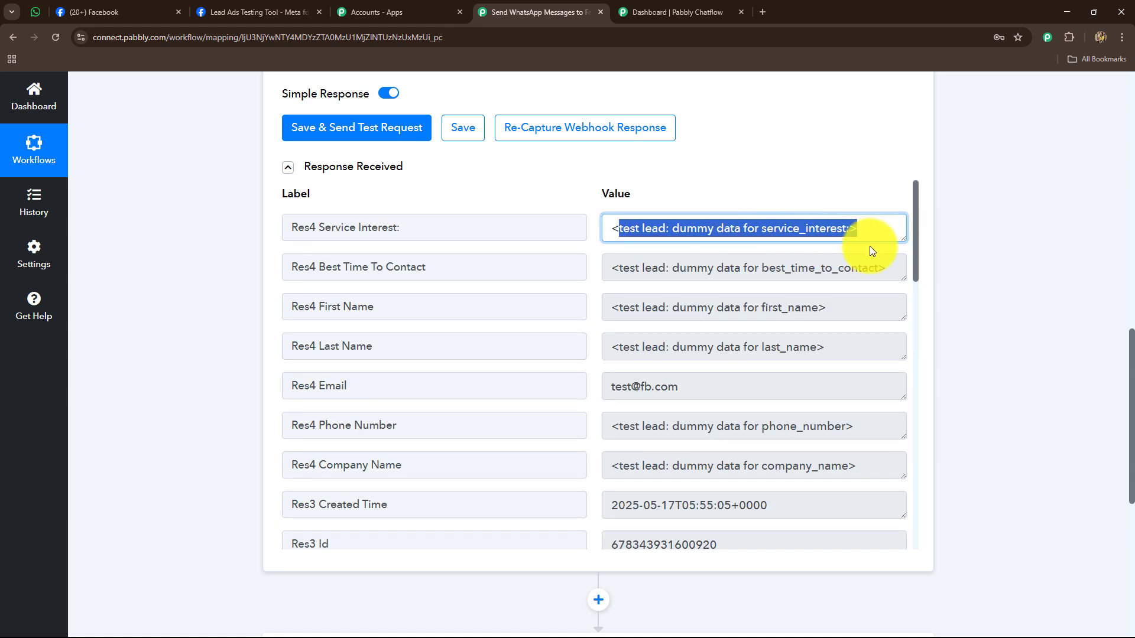
left_click_drag(619, 268, 886, 271)
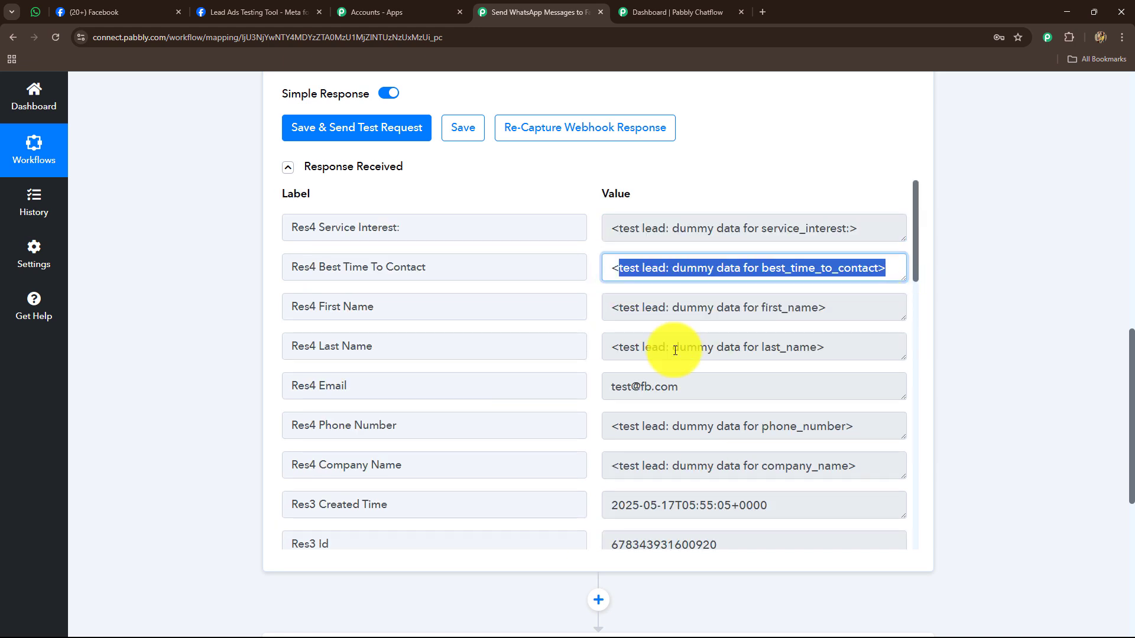
scroll(723, 437, "down", 6)
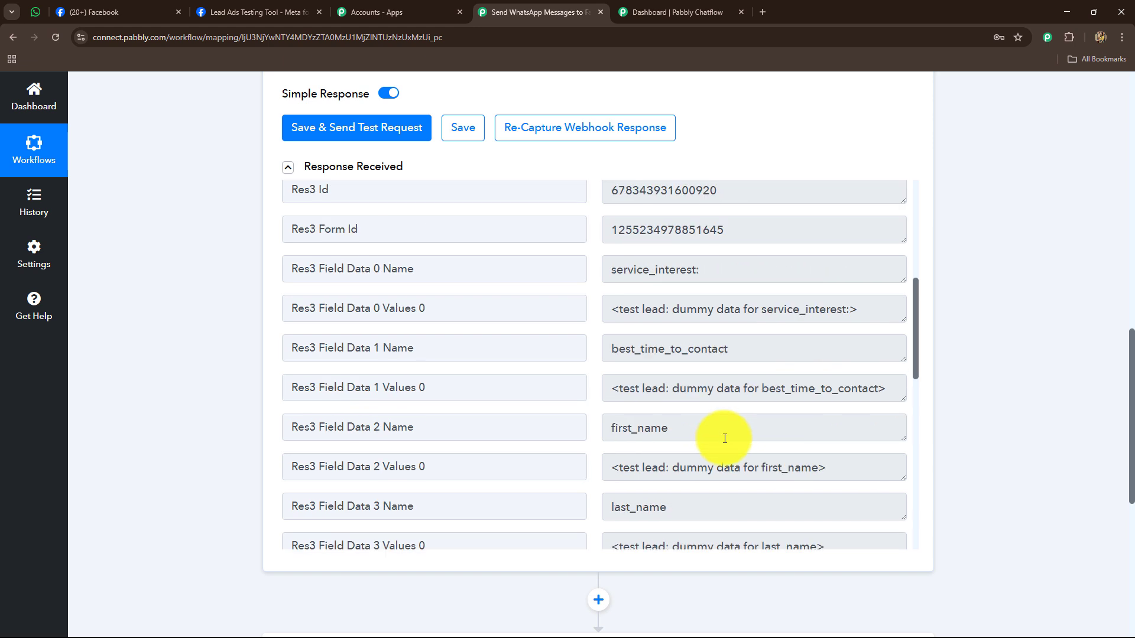
scroll(723, 437, "up", 4)
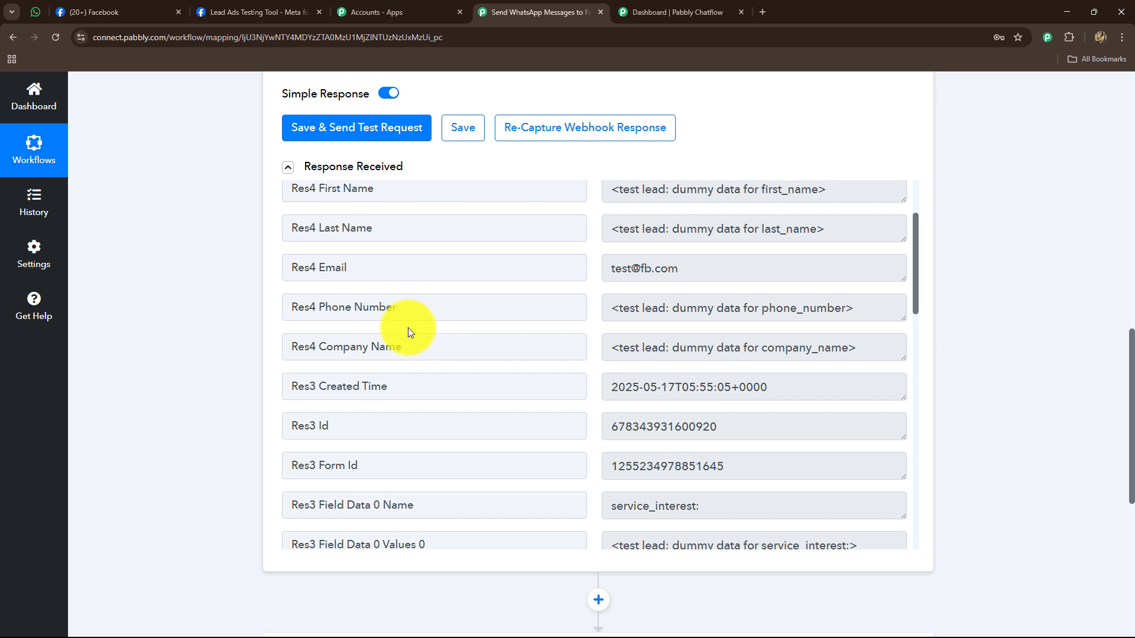
scroll(251, 405, "down", 7)
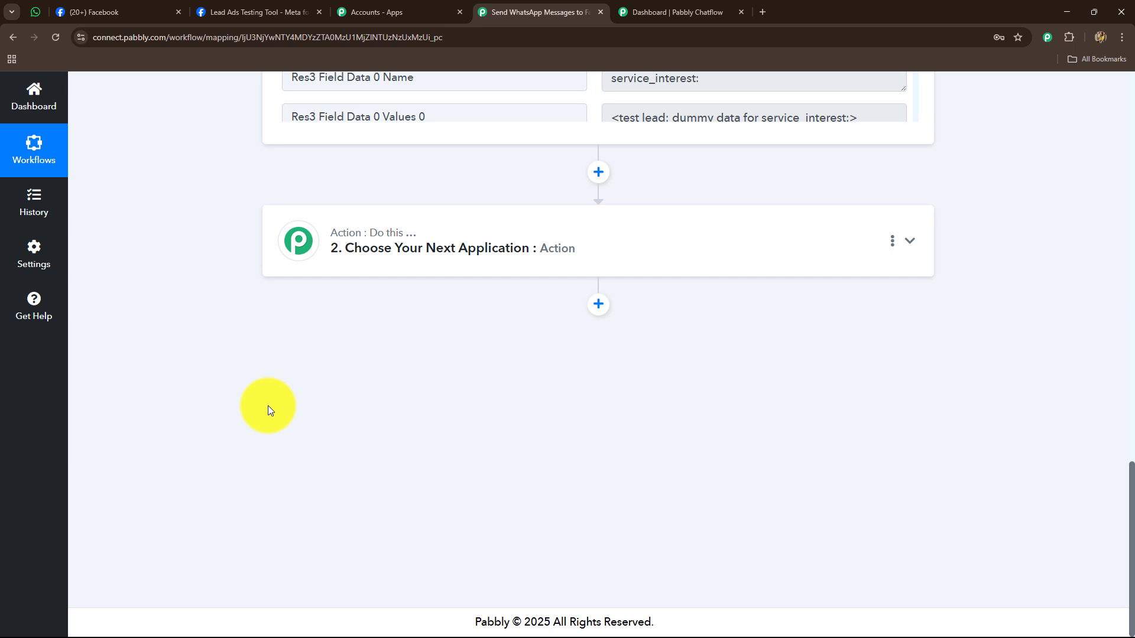
- Set step 2's app to Pabbly Chatflow via a 'Pabbly' search, with event Send Template Message
left_click(671, 11)
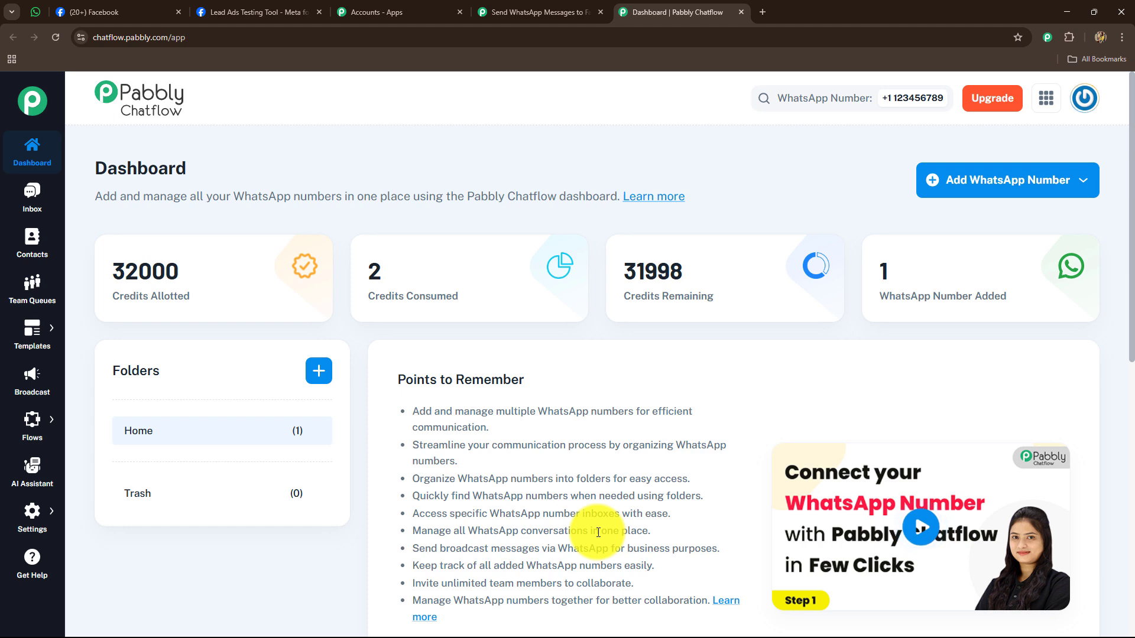
left_click(520, 12)
left_click(354, 255)
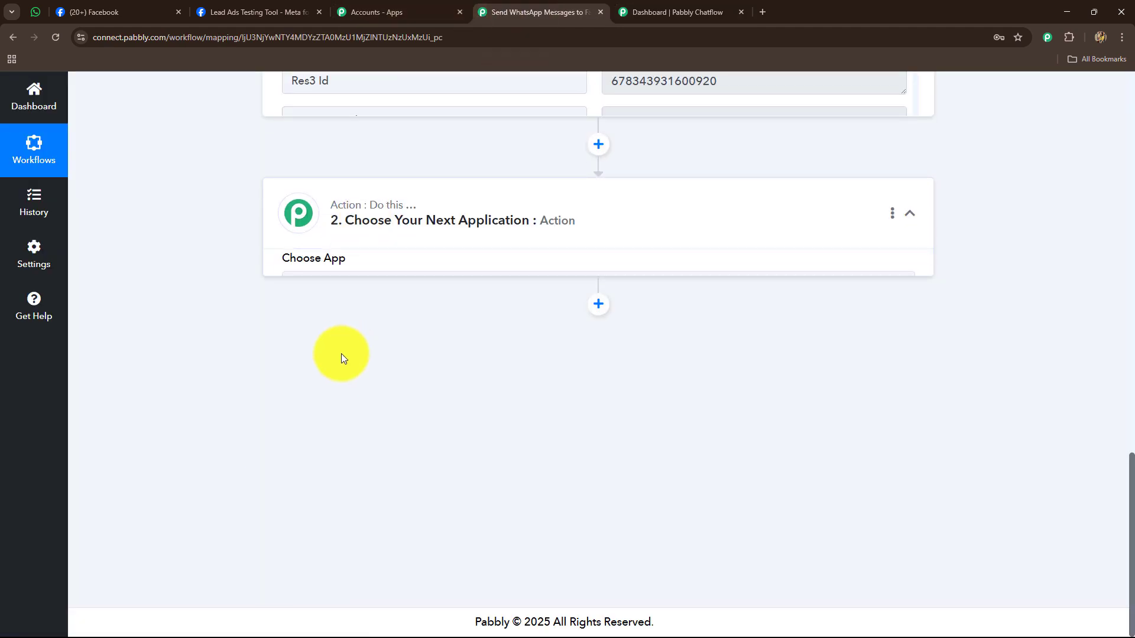
scroll(347, 378, "up", 3)
left_click(357, 329)
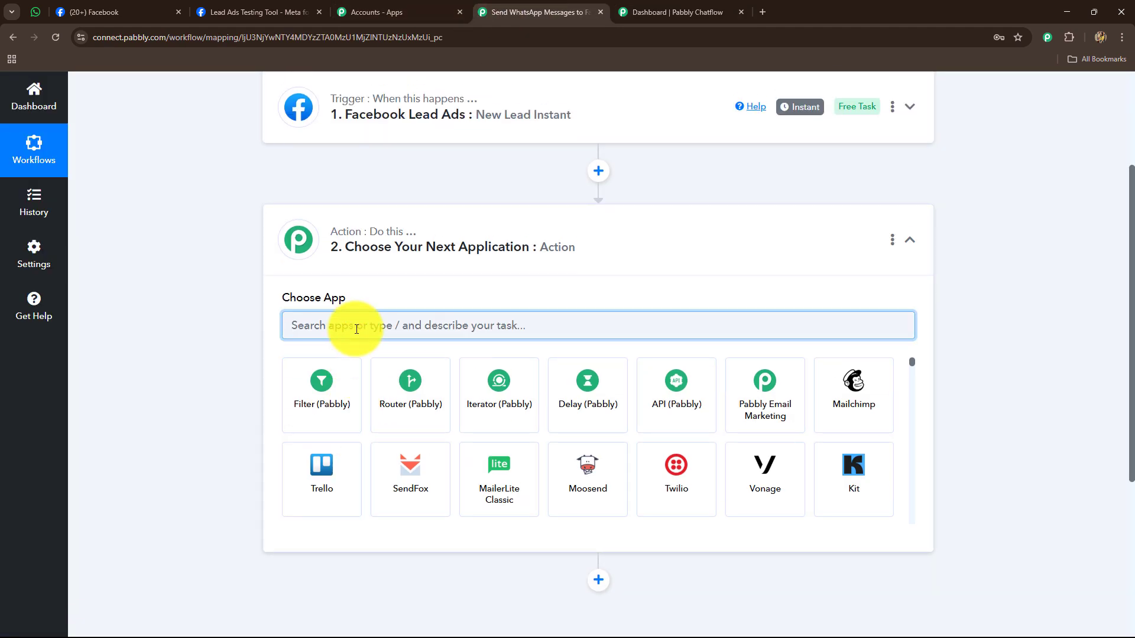
type("Pabbly")
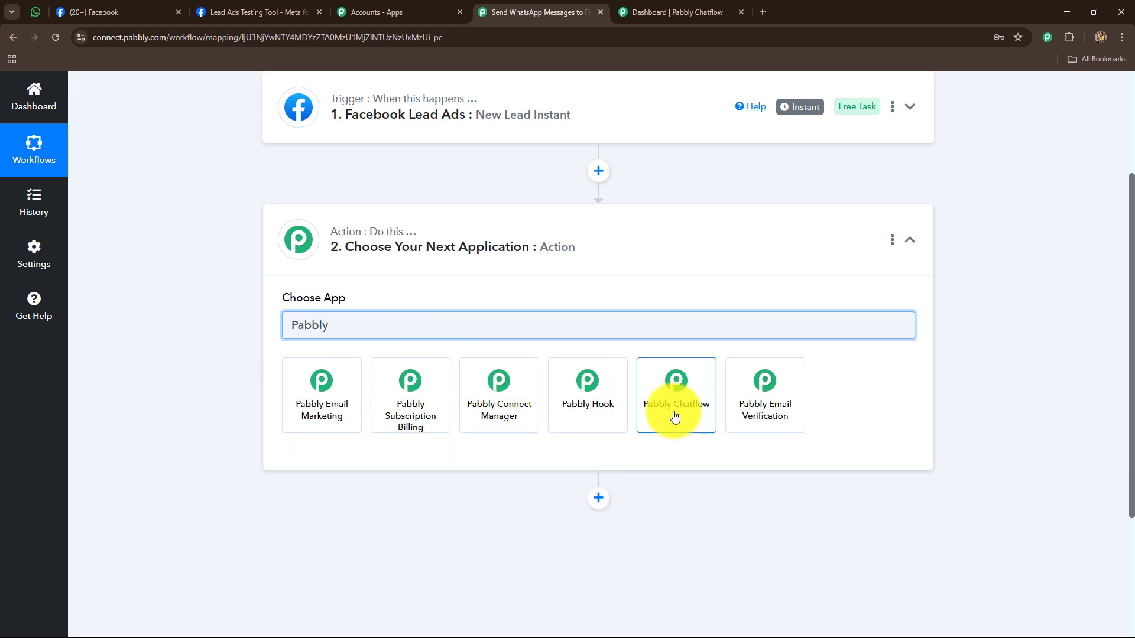
left_click(674, 418)
left_click(299, 389)
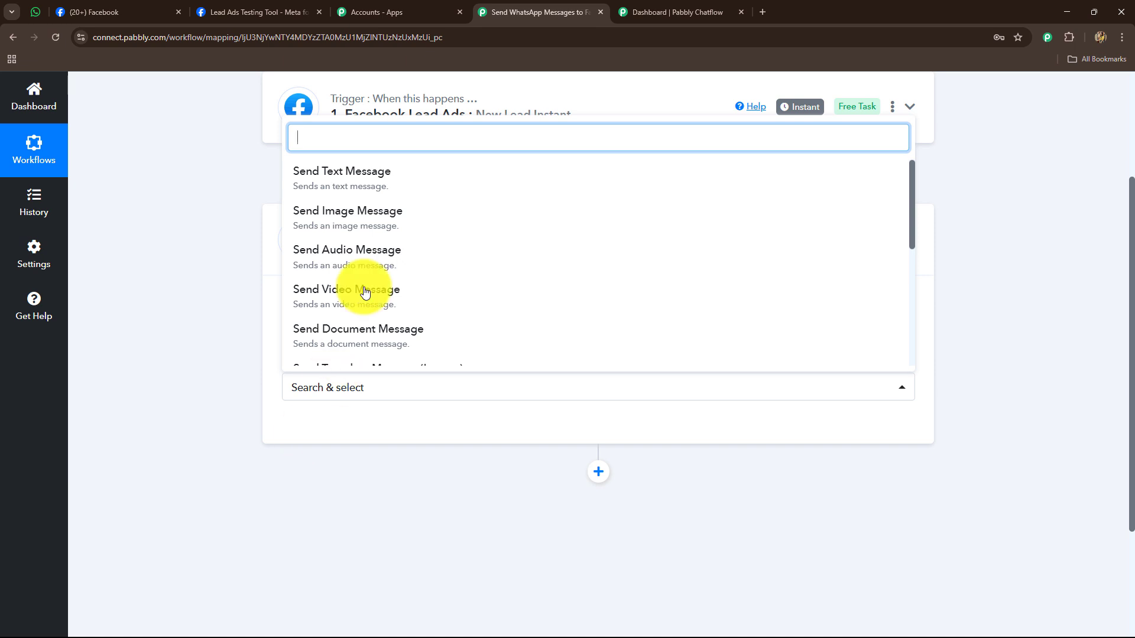
scroll(389, 275, "down", 4)
scroll(388, 275, "up", 2)
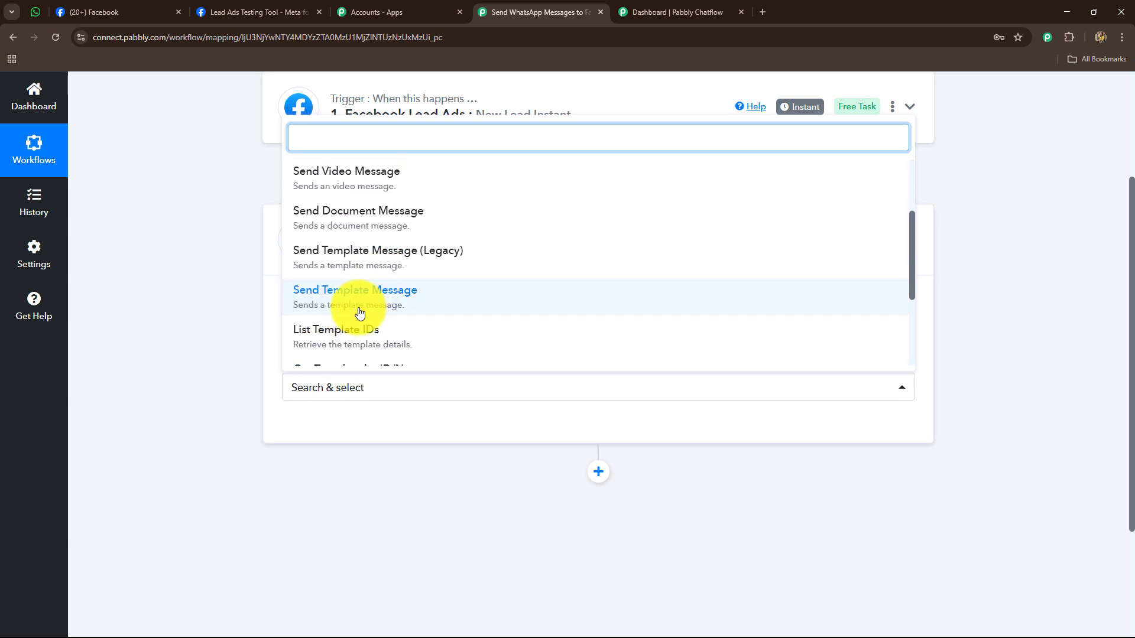
left_click(359, 299)
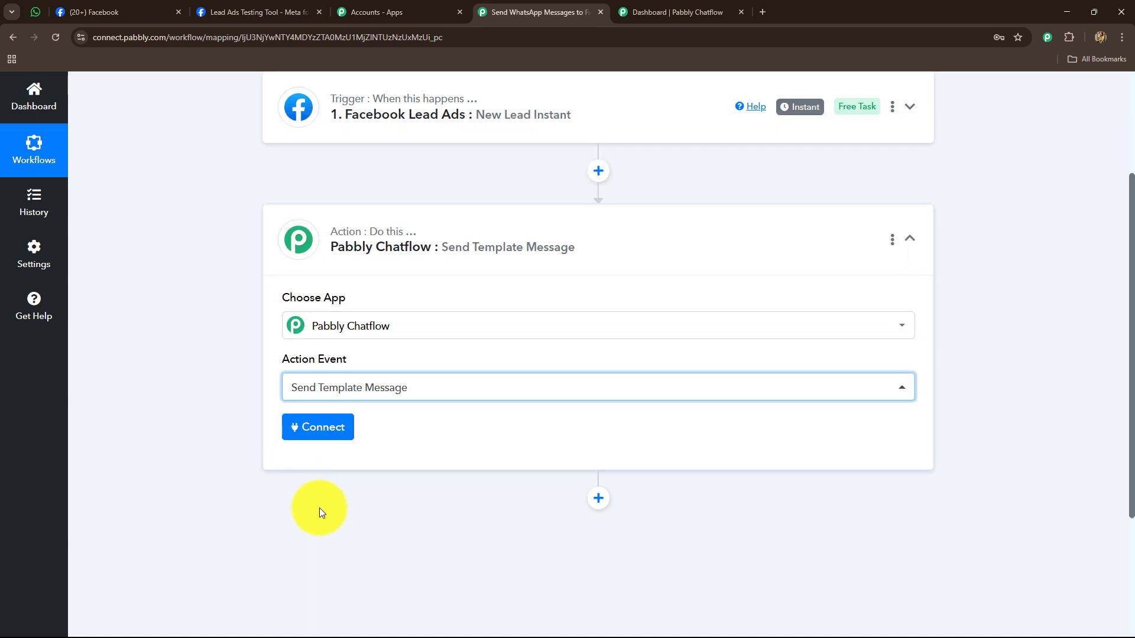
- Start a new Chatflow connection and copy the API token from Chatflow Settings > API & Webhooks
left_click(335, 432)
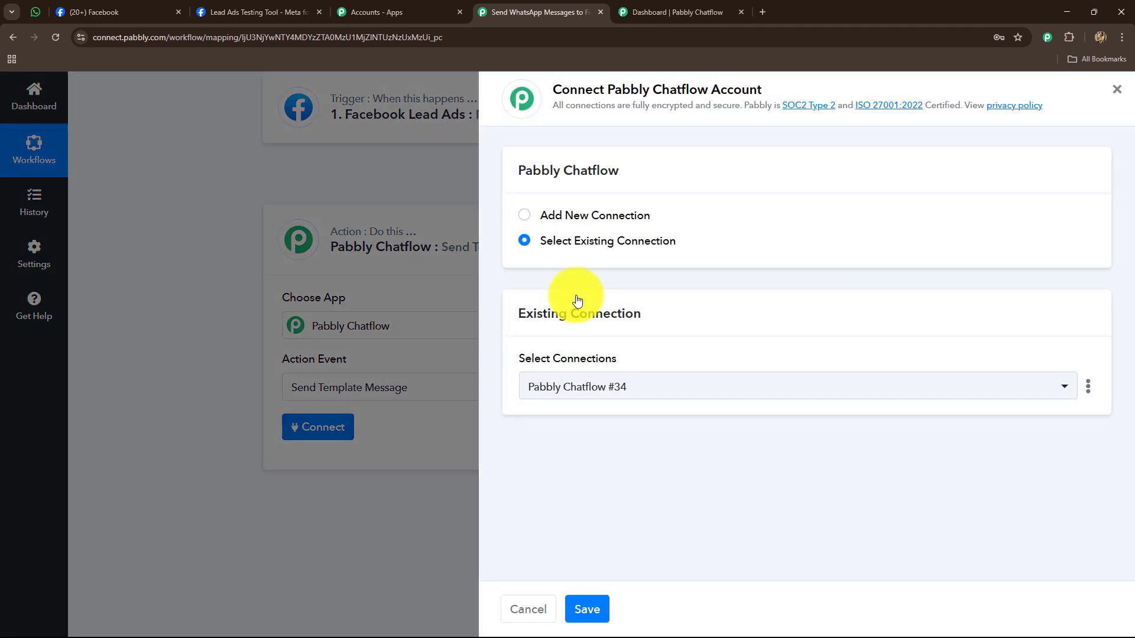
left_click(525, 216)
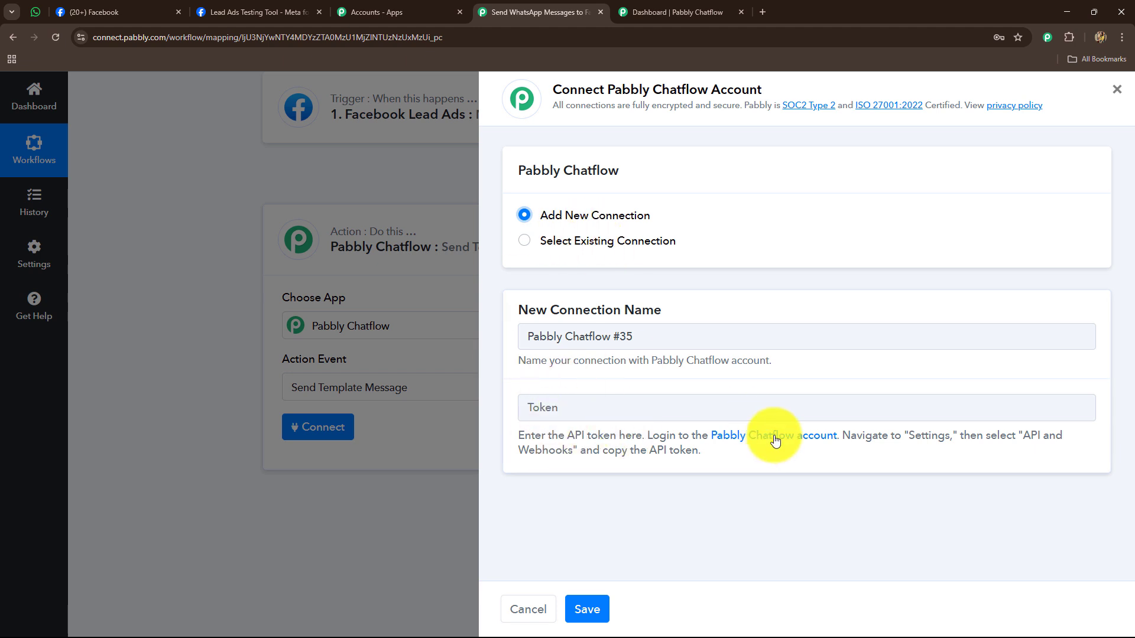
left_click(644, 9)
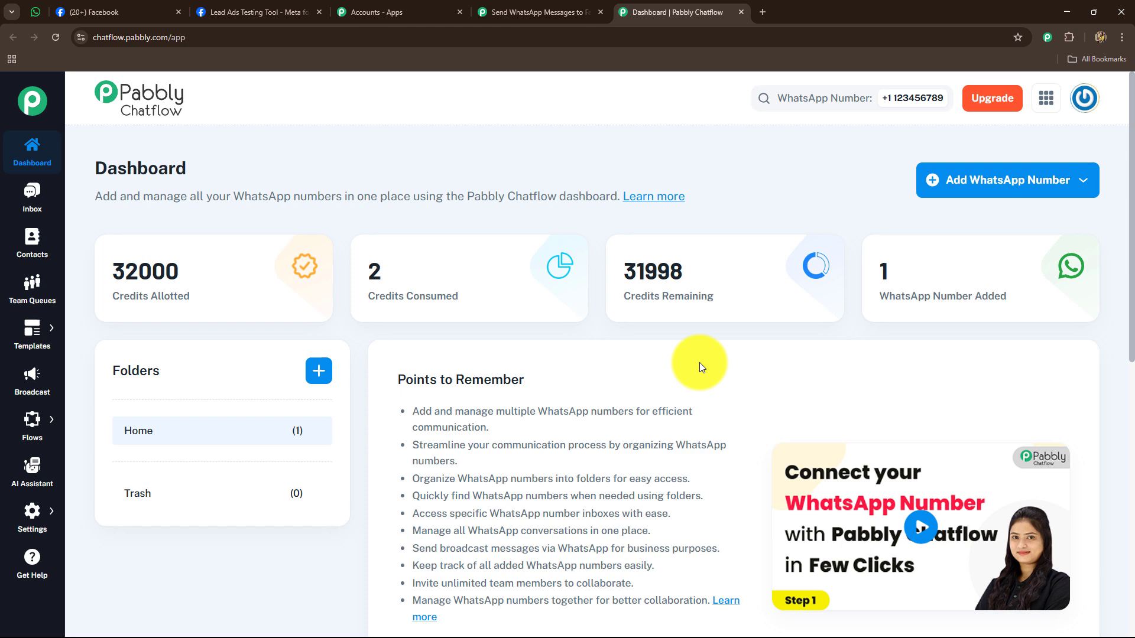
left_click(33, 510)
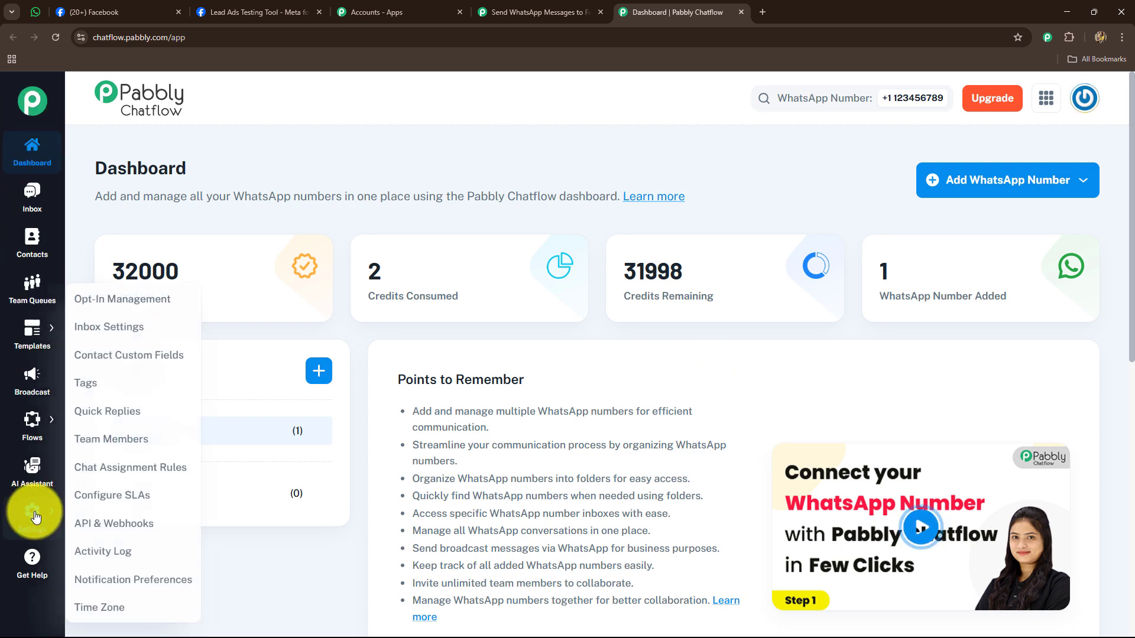
left_click(92, 524)
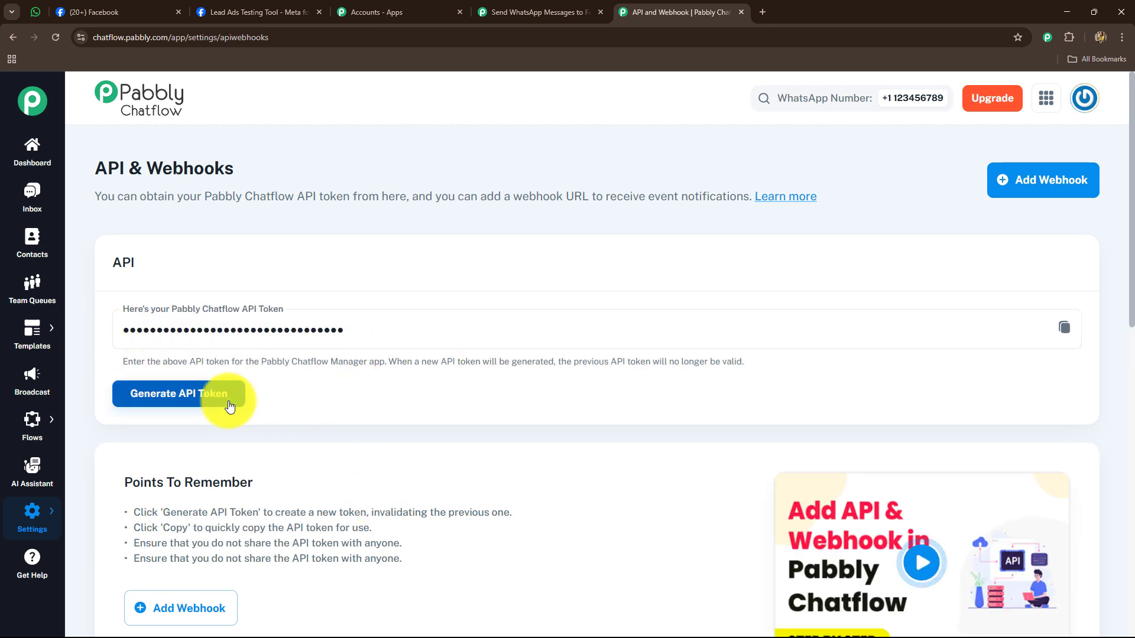
left_click(1061, 328)
left_click(564, 6)
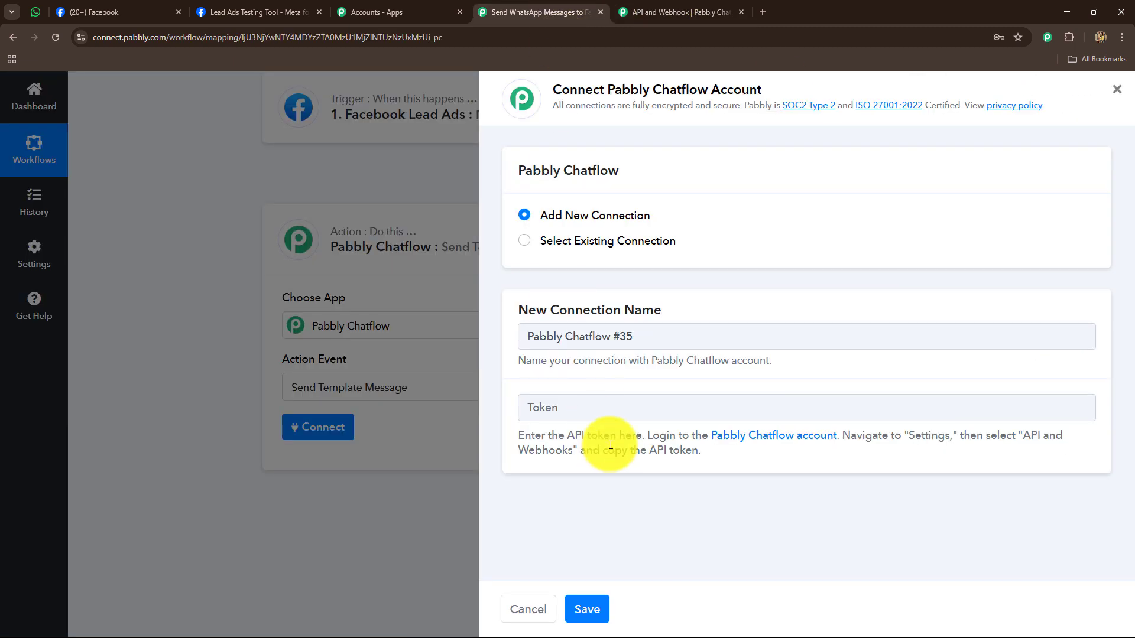
- Paste the token, then use the existing Pabbly Chatflow #34 connection and save
left_click(601, 407)
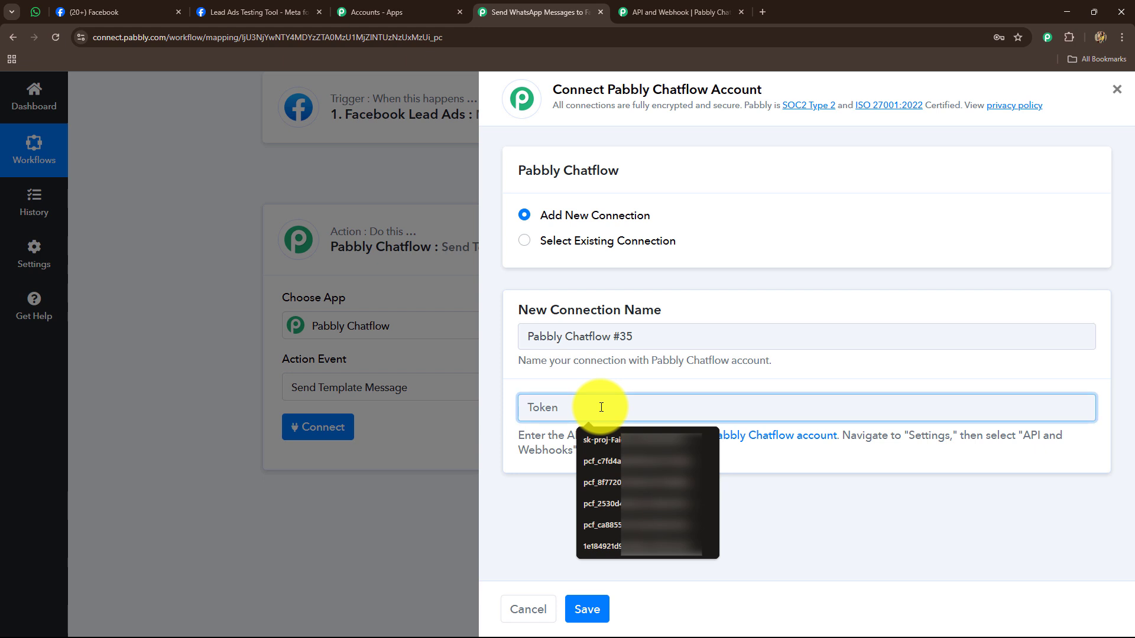
key("ctrl+v")
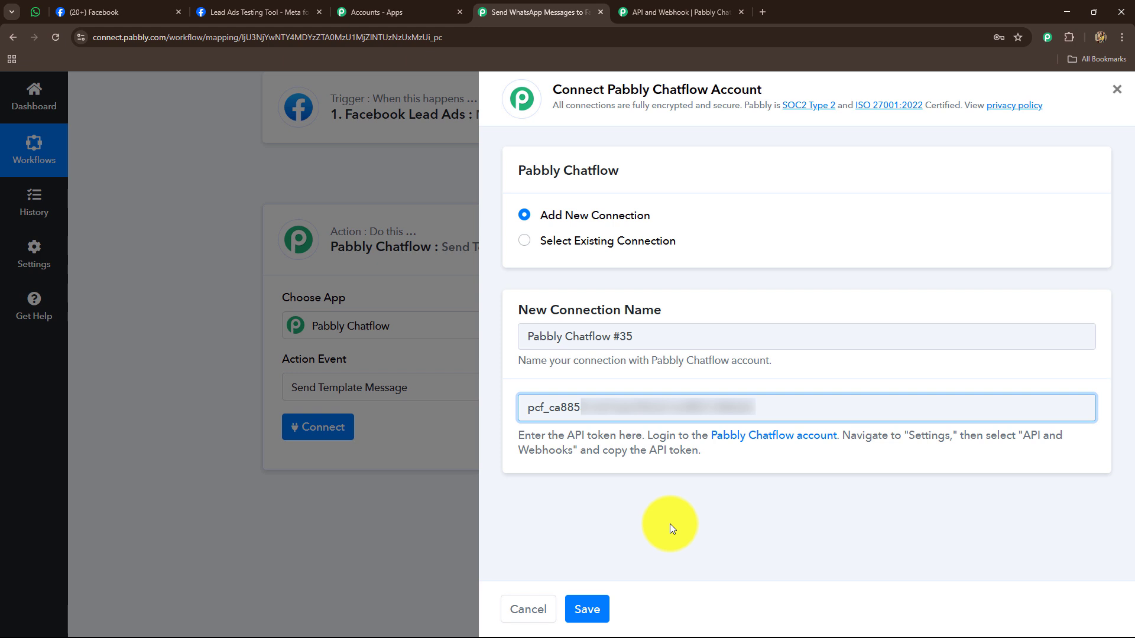
left_click(524, 240)
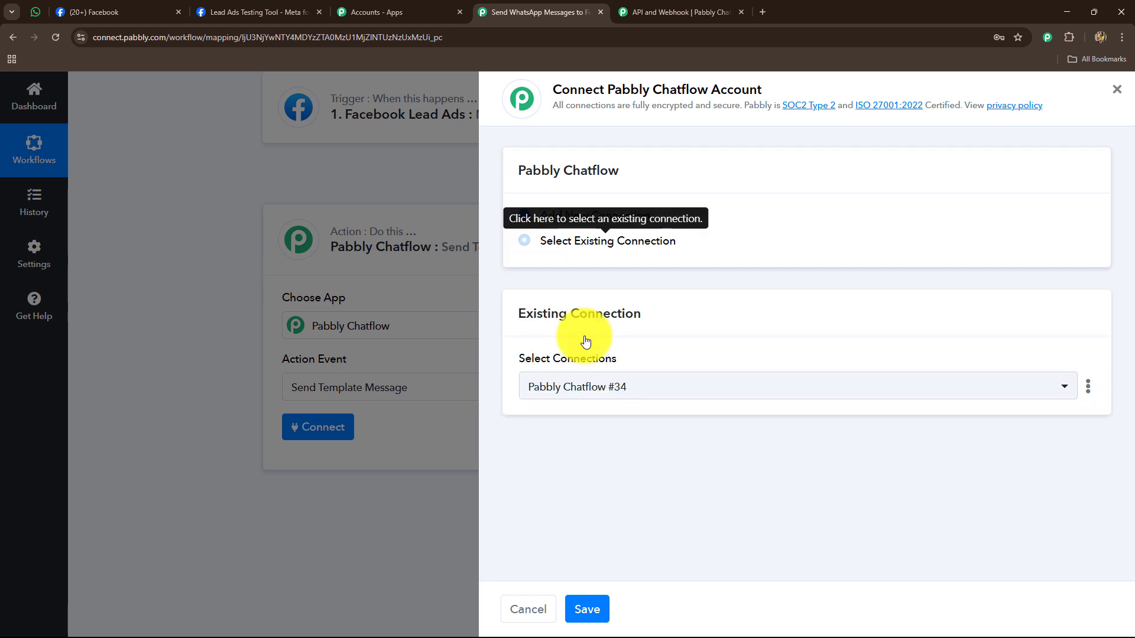
left_click(591, 593)
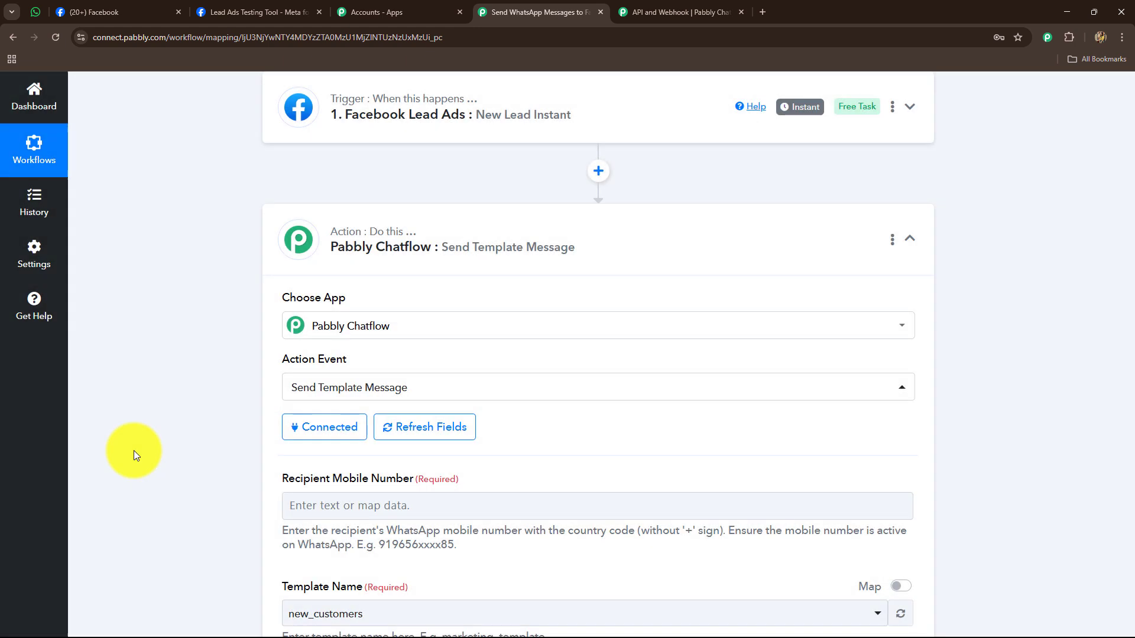
- Review the Send Template Message form with template hello_with and open the Recipient Mobile Number mapping list
scroll(142, 436, "down", 5)
scroll(142, 436, "up", 1)
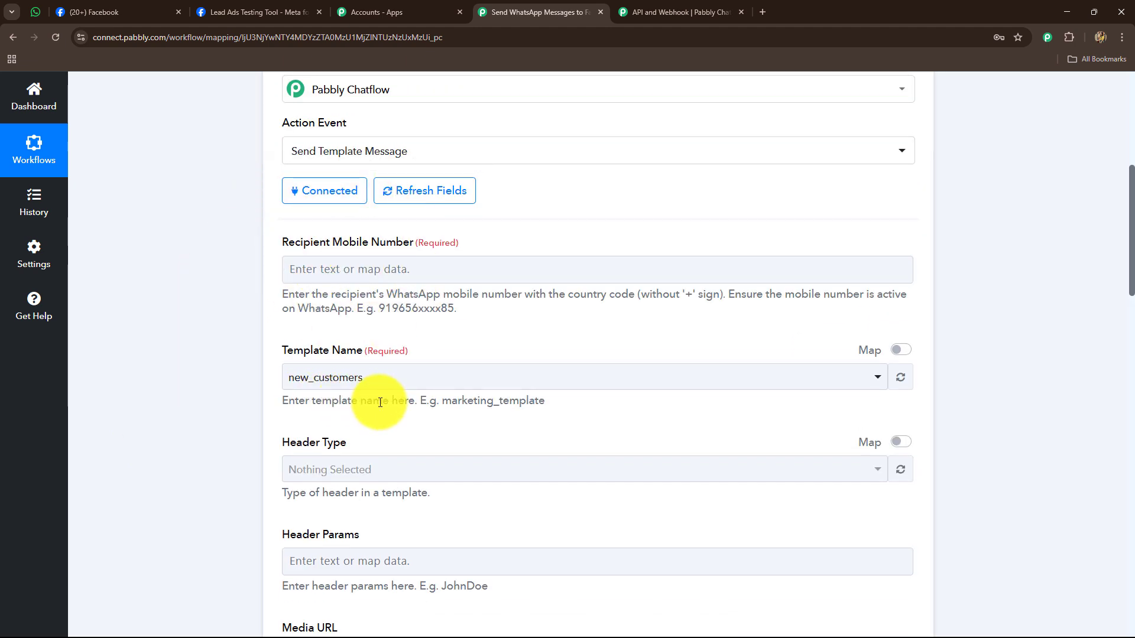
scroll(380, 402, "down", 2)
left_click(412, 418)
scroll(413, 417, "down", 7)
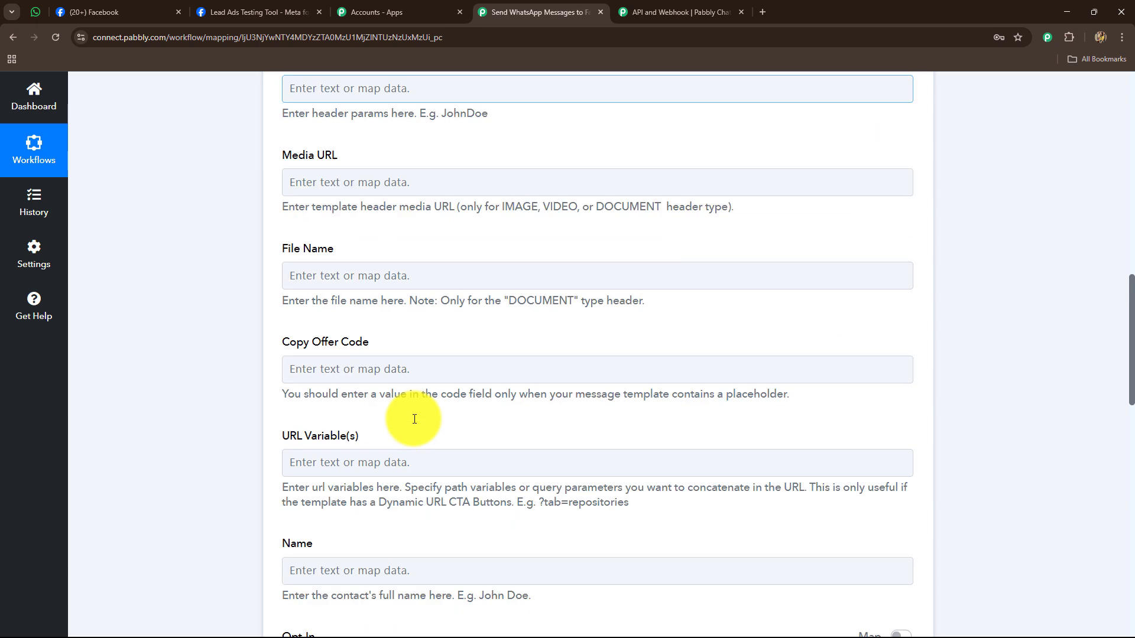
scroll(414, 419, "up", 9)
scroll(415, 421, "up", 5)
scroll(416, 423, "down", 6)
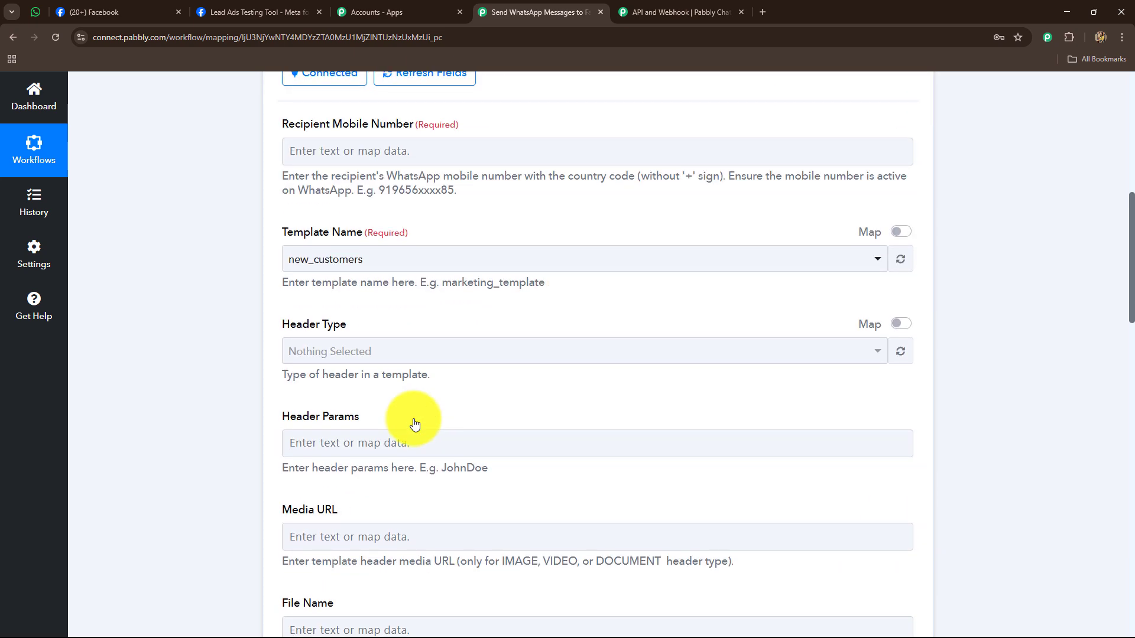
scroll(414, 424, "up", 4)
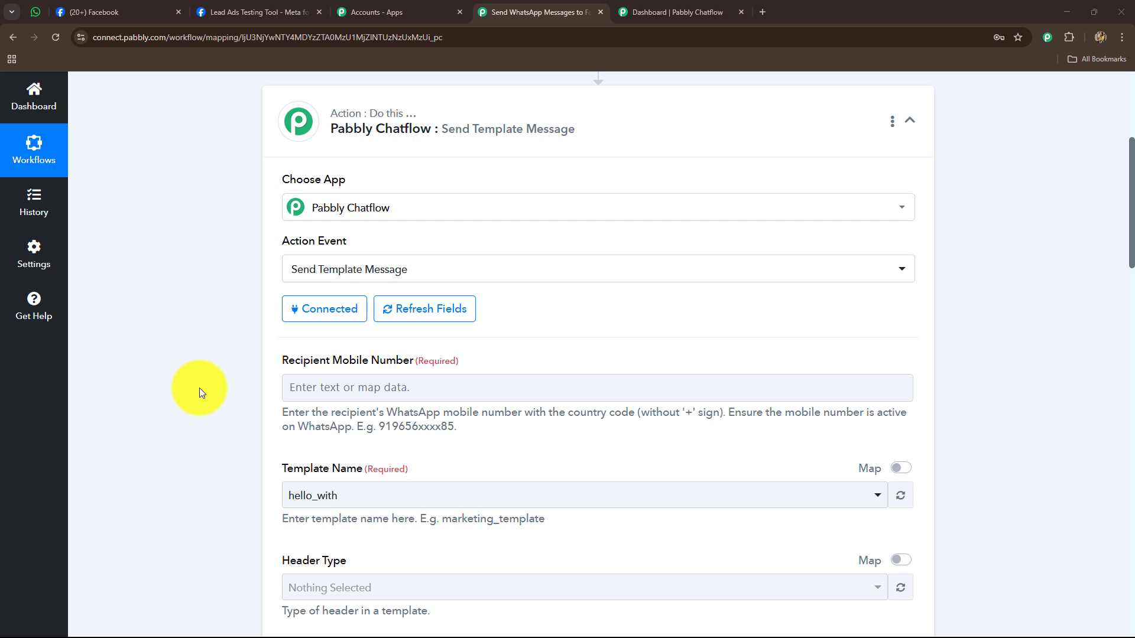
scroll(199, 387, "down", 2)
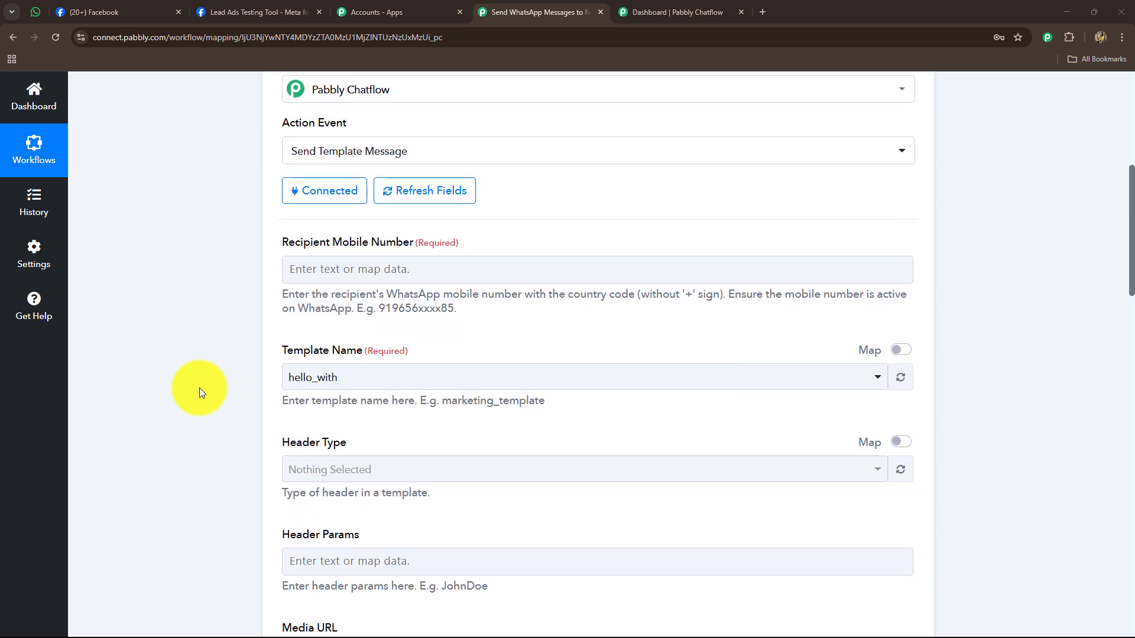
left_click(294, 275)
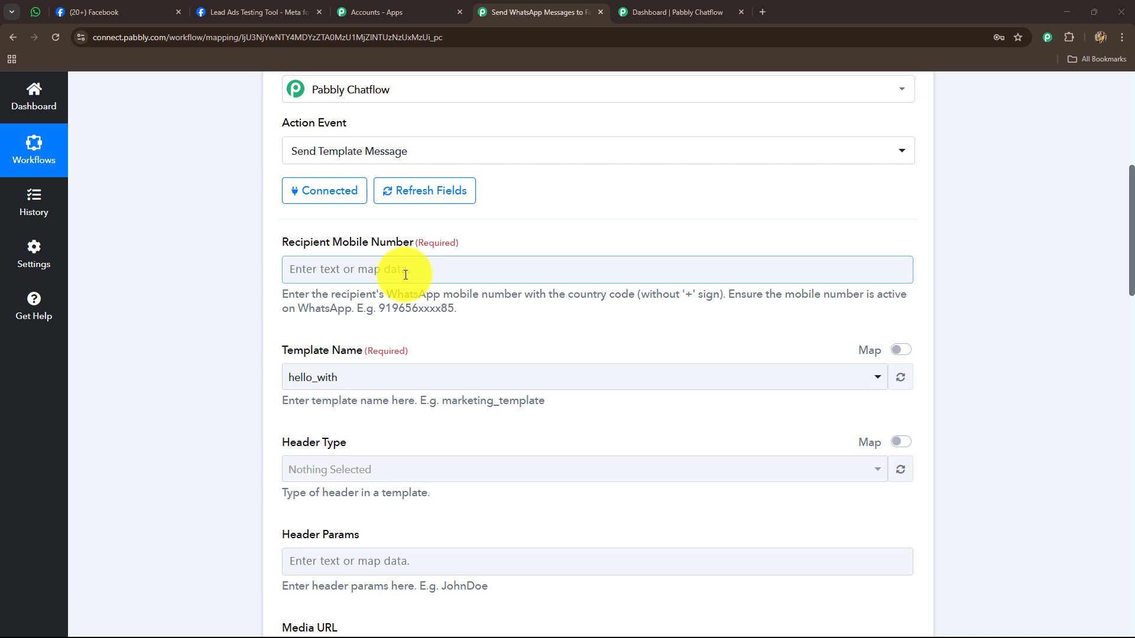
left_click(406, 275)
scroll(230, 324, "down", 2)
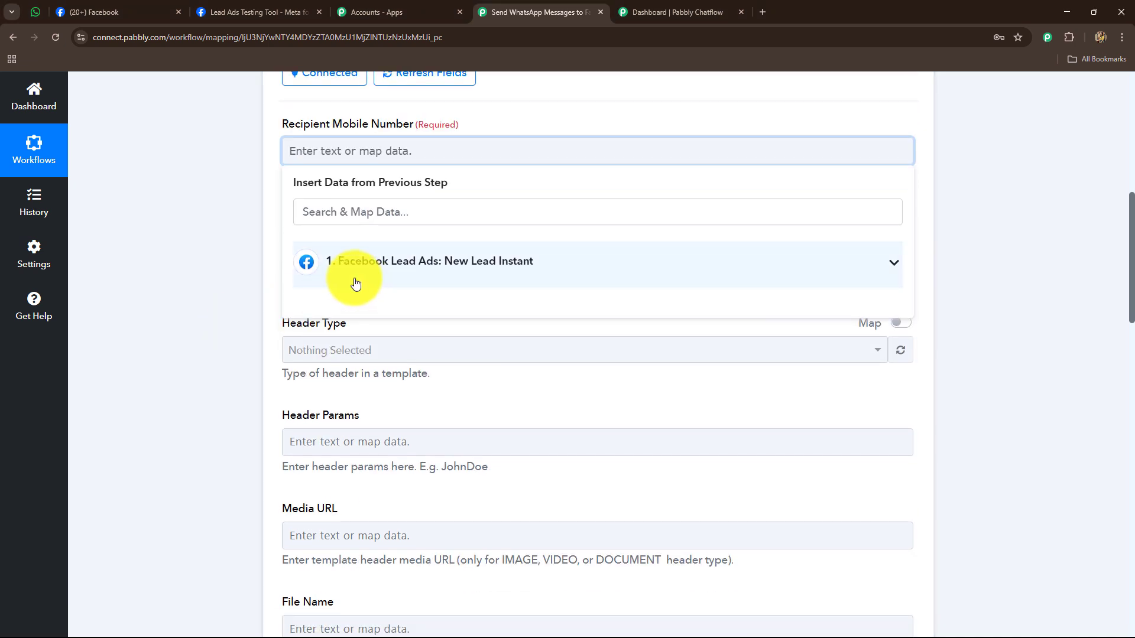
- Map the Facebook lead's Res4 Phone Number into Recipient Mobile Number using an 'ph' search
left_click(449, 273)
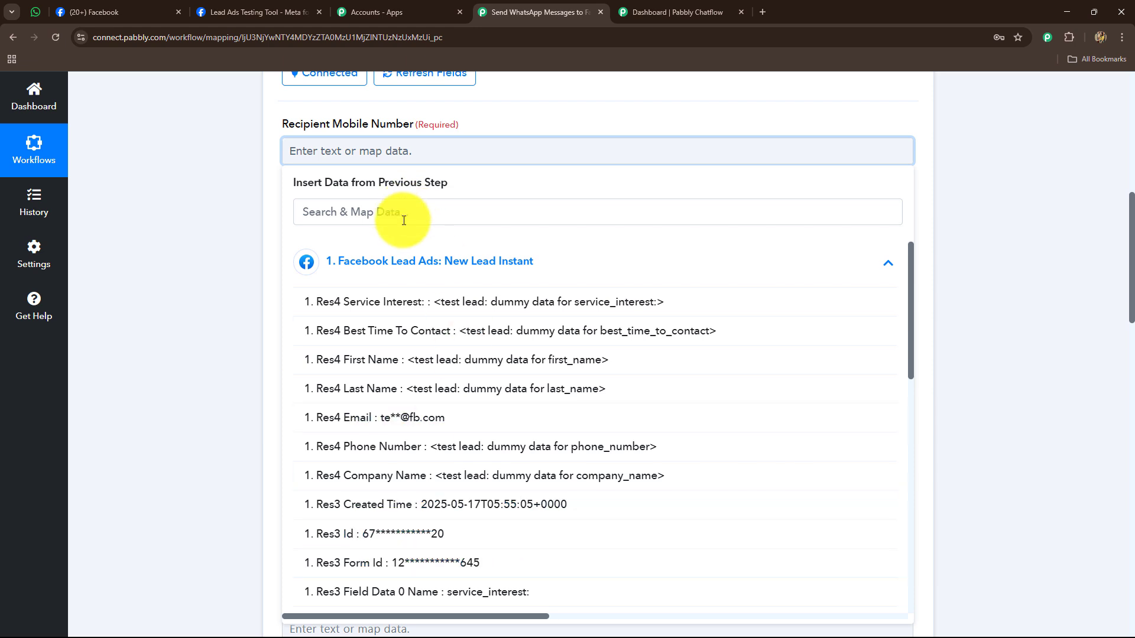
left_click(479, 217)
type("ph")
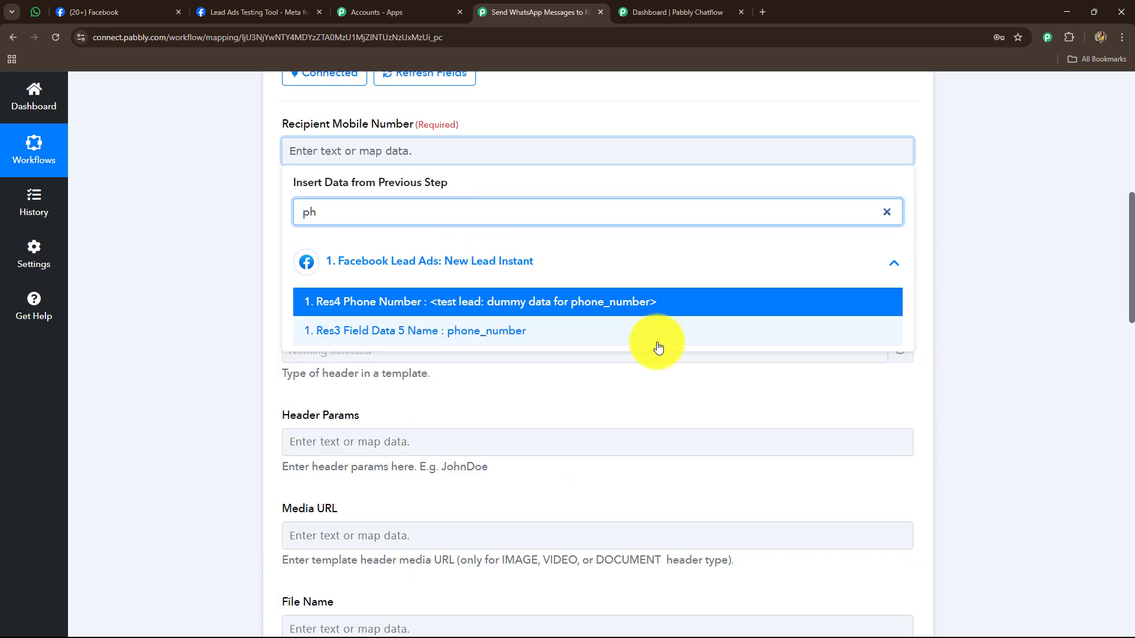
left_click(558, 309)
left_click(211, 288)
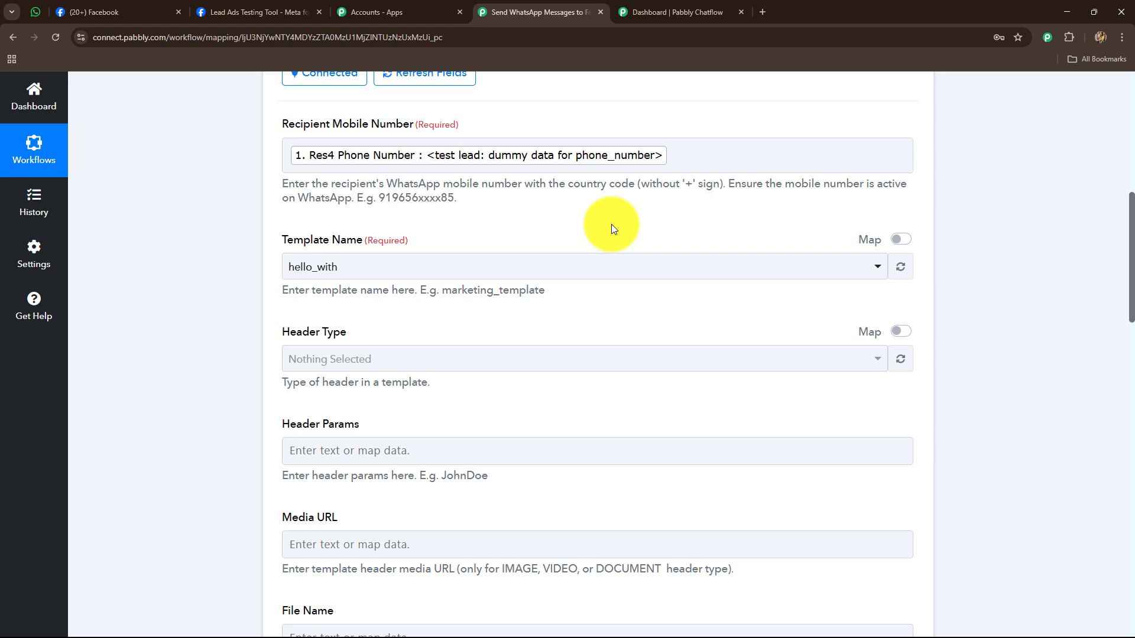
- Delete the mapped phone number so the recipient field is empty again
left_click(683, 155)
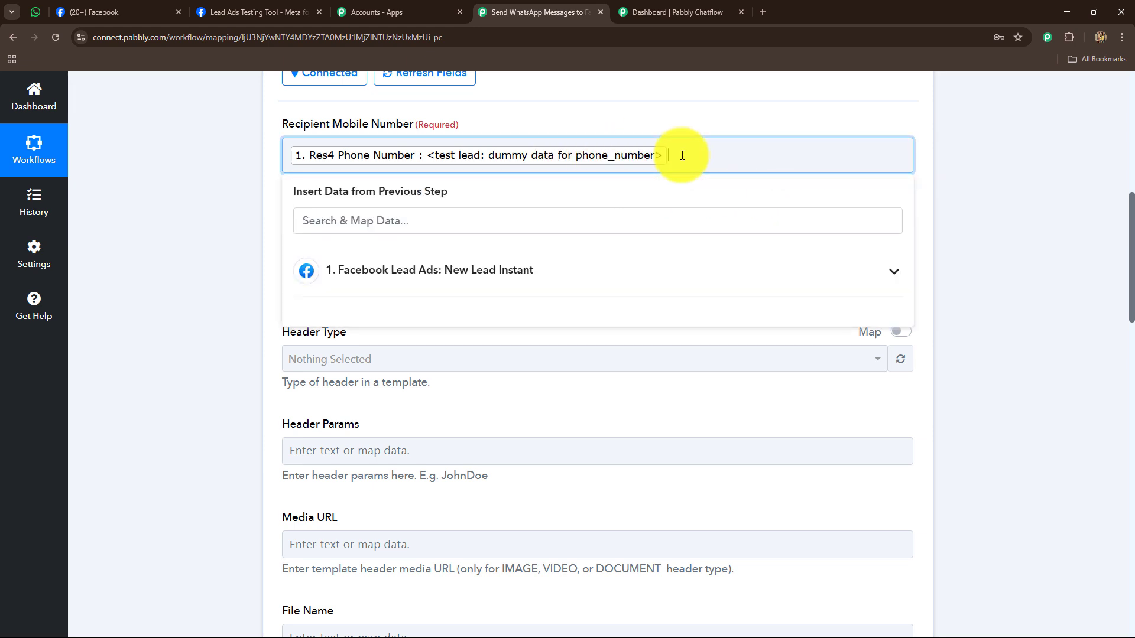
key("BackSpace")
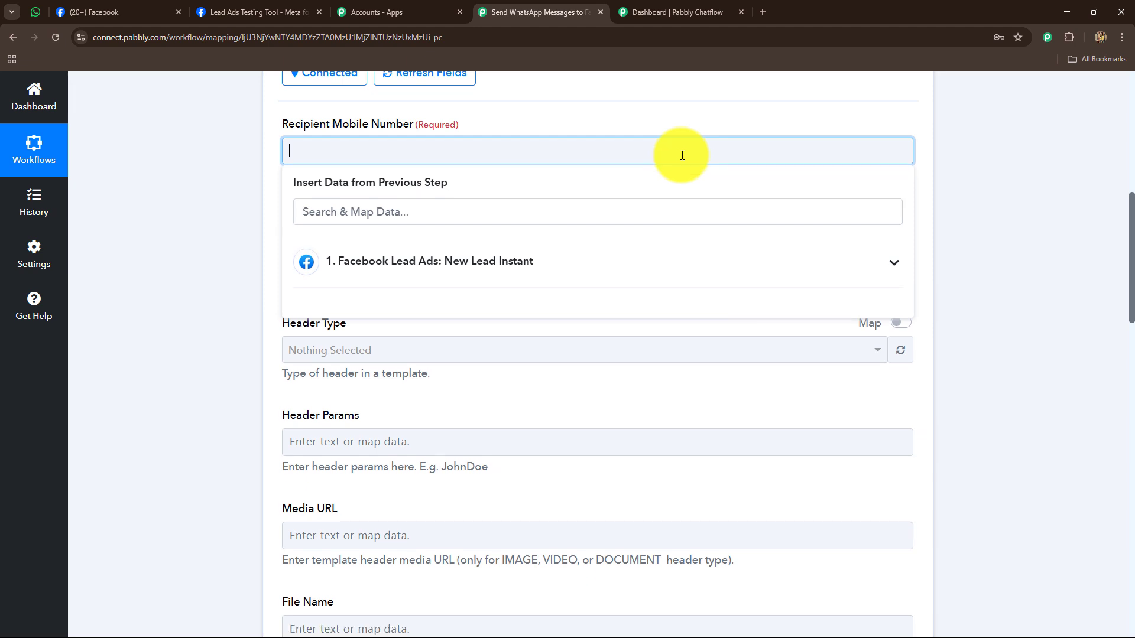
left_click(289, 199)
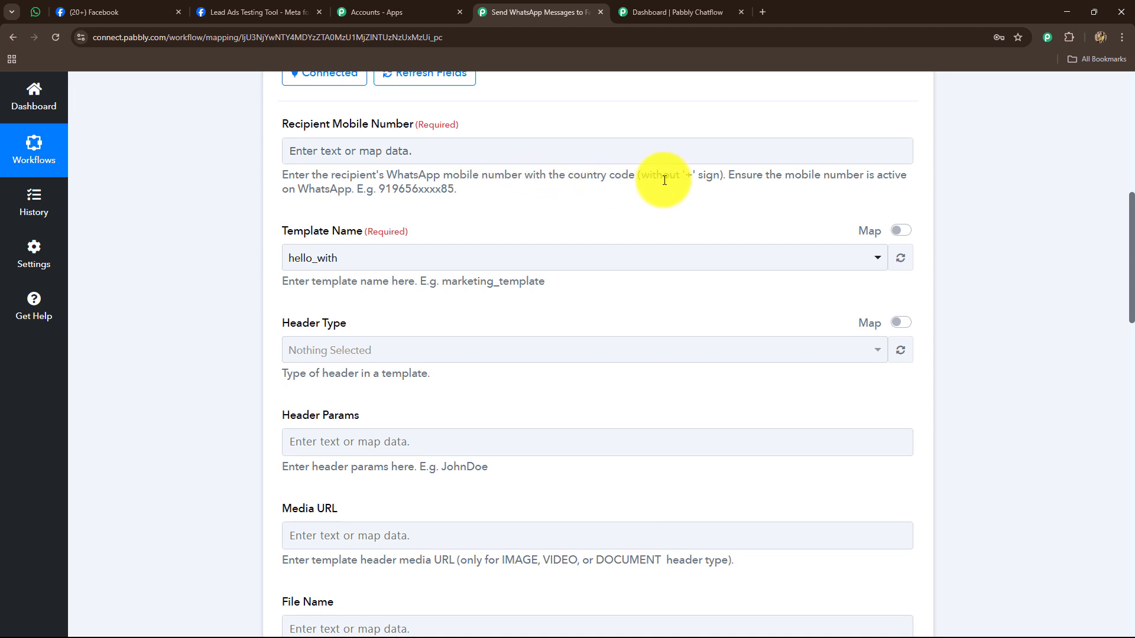
- Type the recipient's WhatsApp number with country code into Recipient Mobile Number
left_click(461, 146)
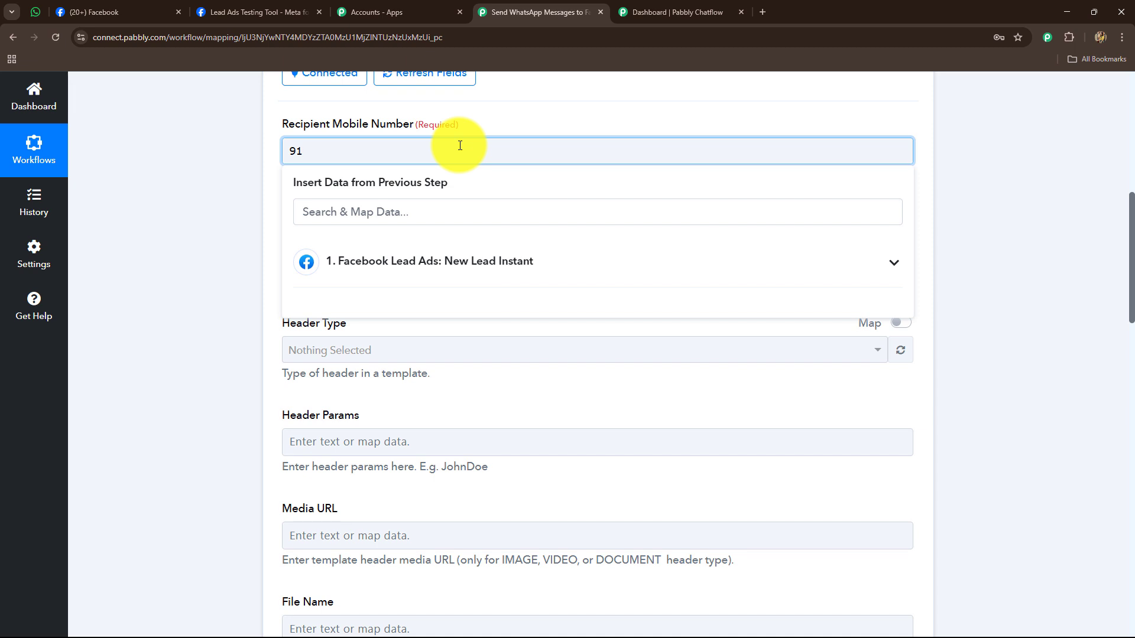
left_click(171, 177)
scroll(179, 147, "down", 1)
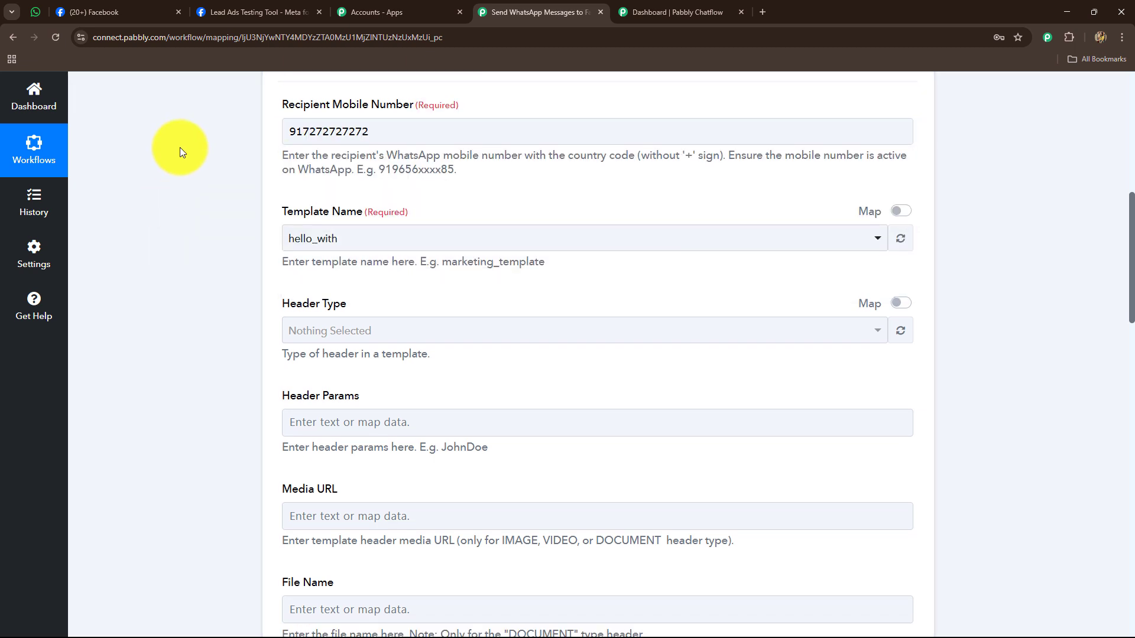
scroll(180, 147, "down", 2)
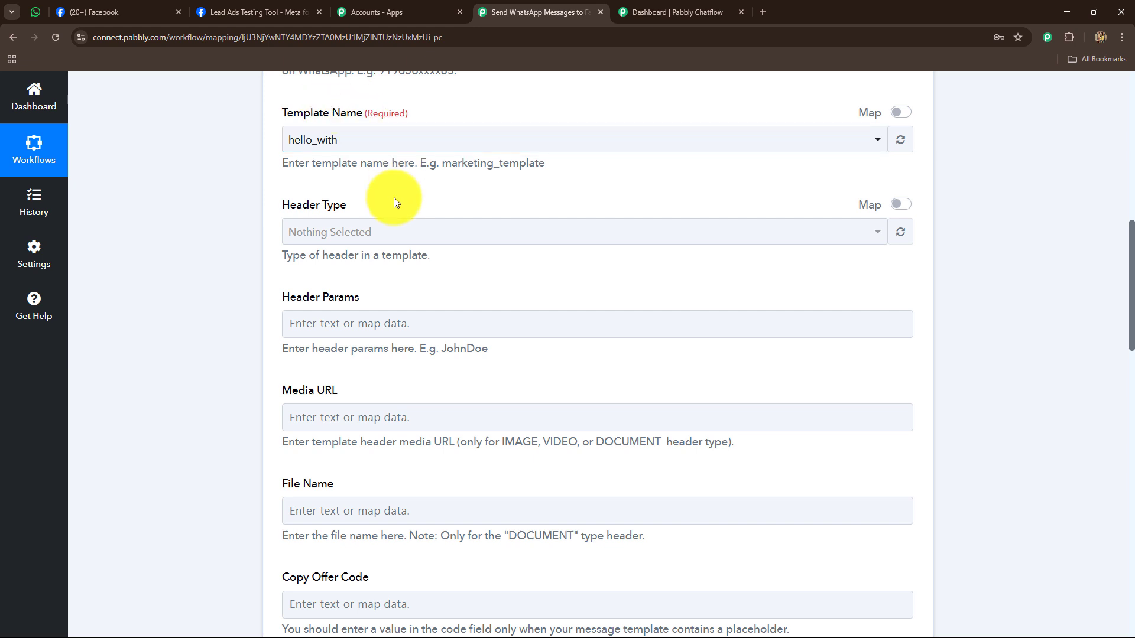
- Go to Pabbly Chatflow's Templates List and scroll to the newest approved template, new_facebook_leads
left_click(661, 7)
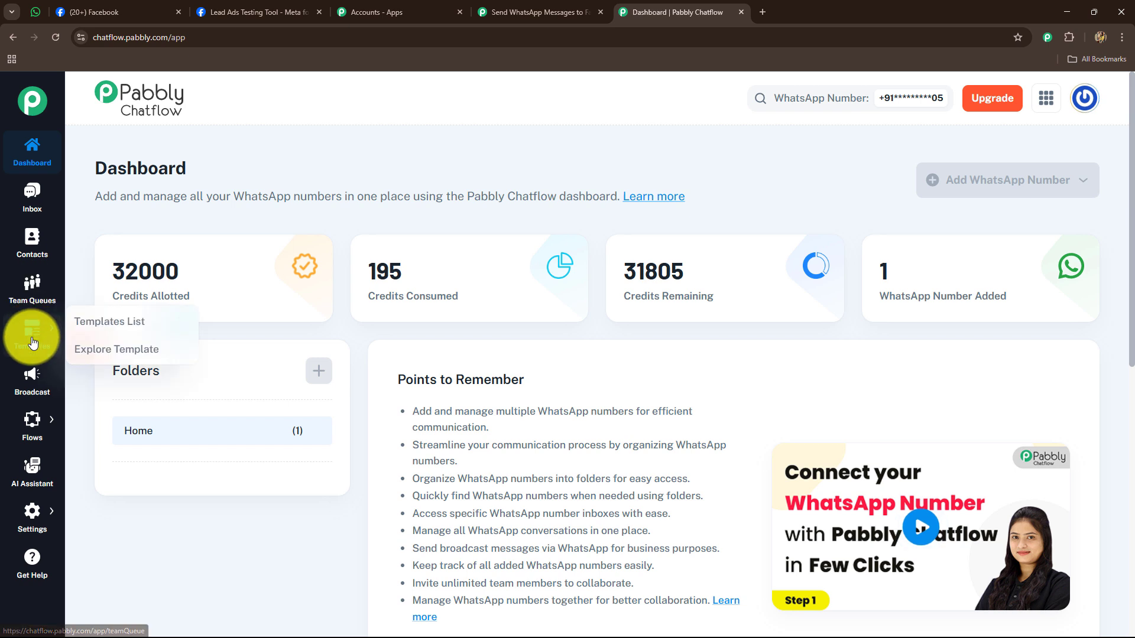
mouse_move(32, 431)
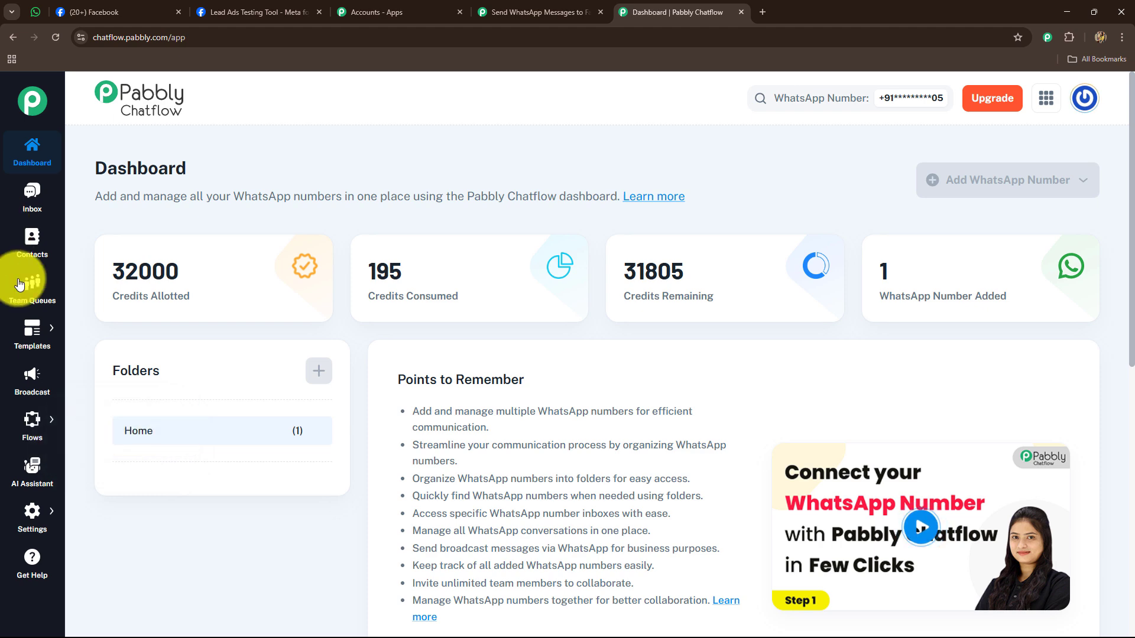
mouse_move(30, 342)
left_click(102, 322)
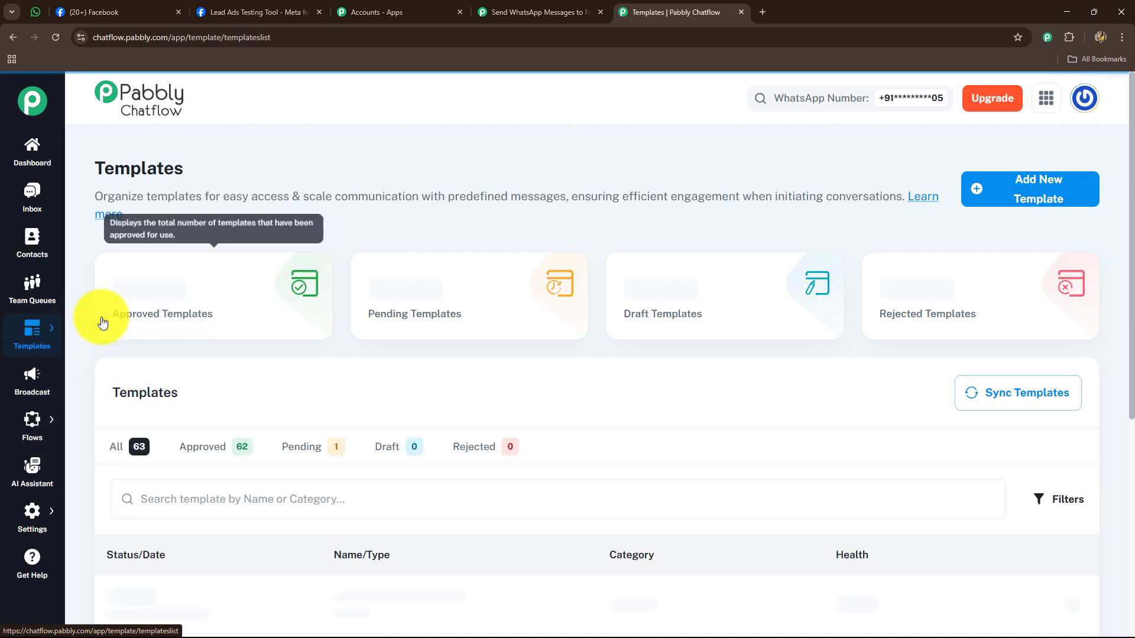
scroll(472, 391, "down", 5)
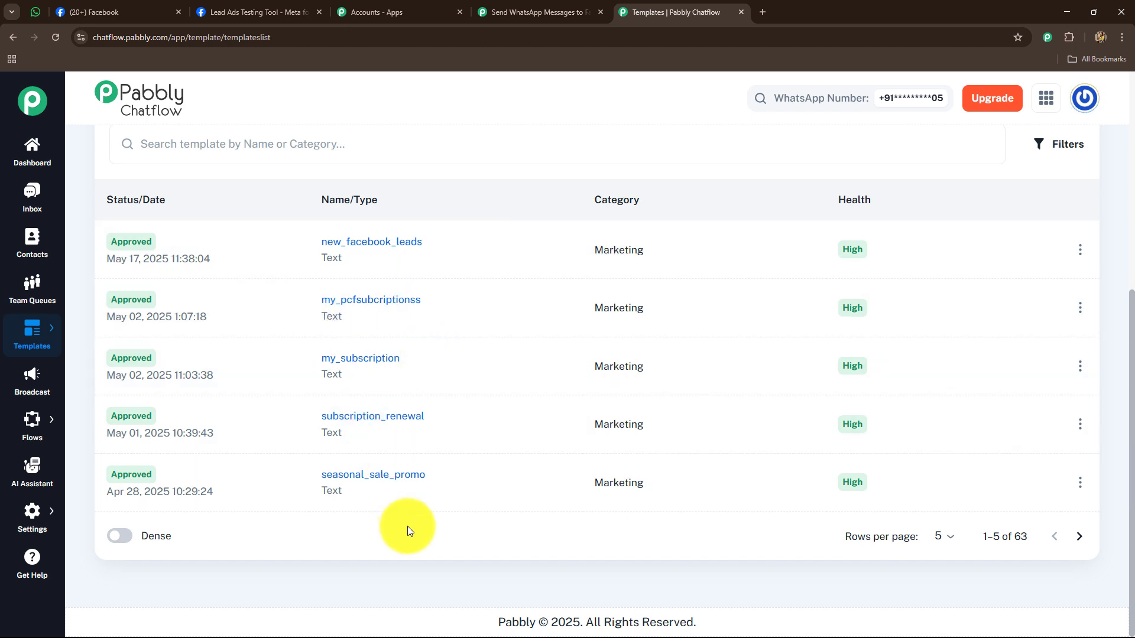
scroll(481, 505, "up", 6)
scroll(370, 371, "down", 4)
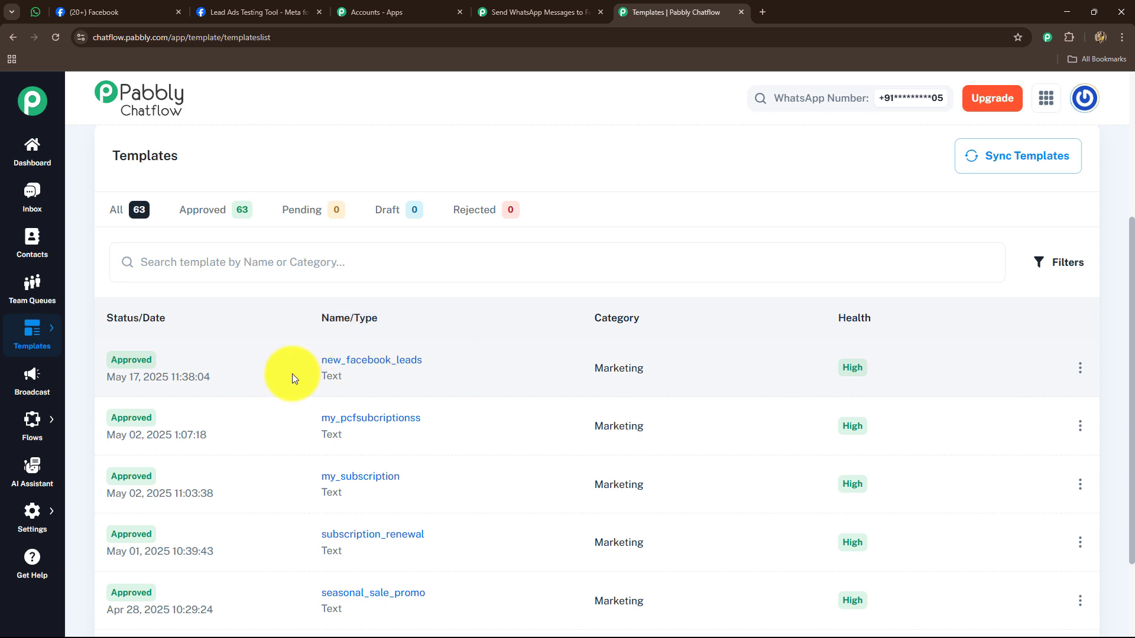
mouse_move(147, 373)
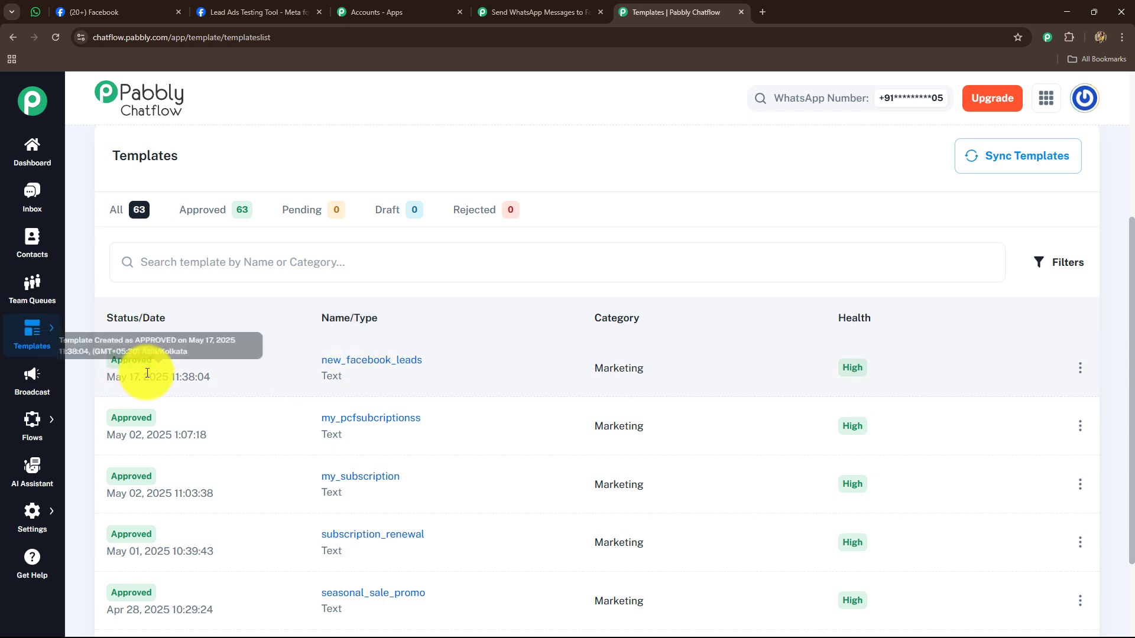
left_click(524, 2)
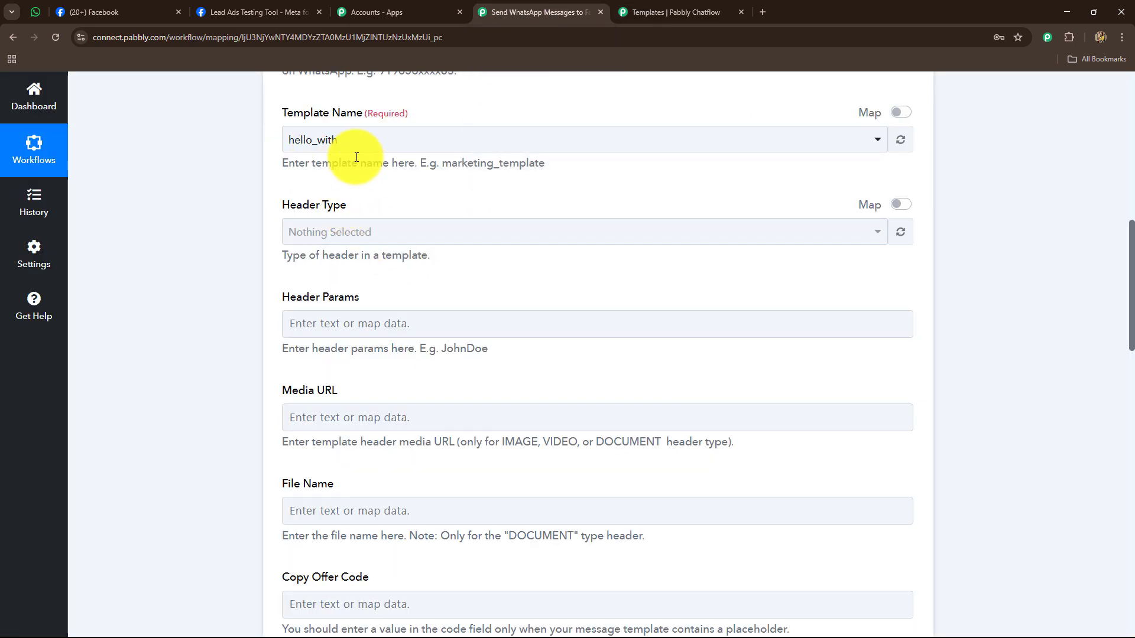
left_click(661, 5)
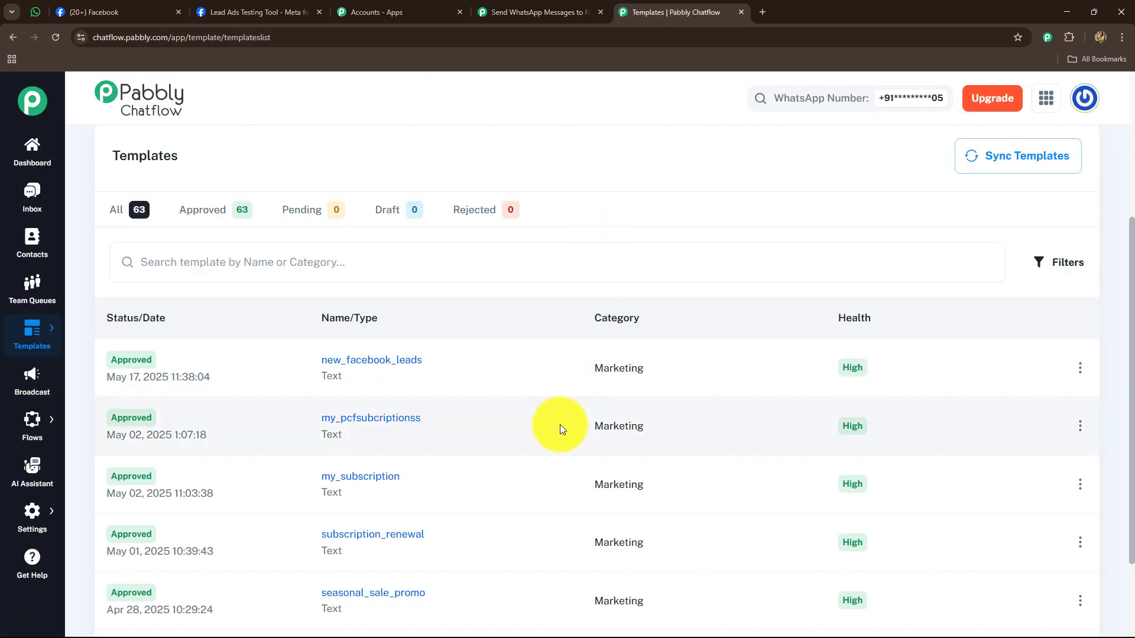
- Open the Add Template form and look over its category choices and template name format help
scroll(559, 424, "up", 4)
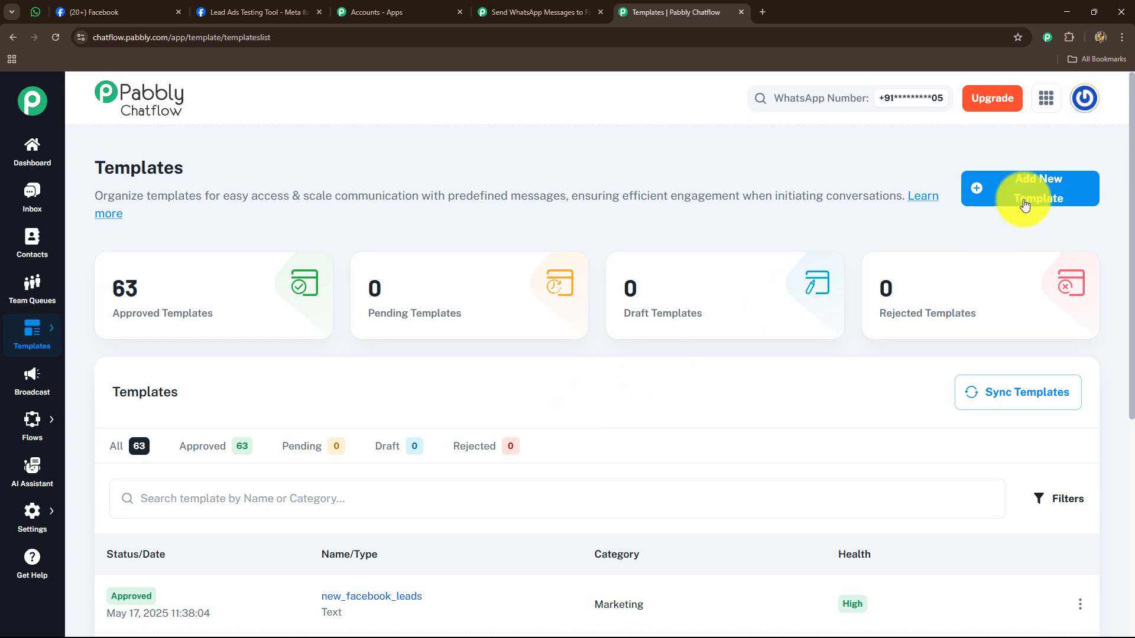
left_click(1045, 194)
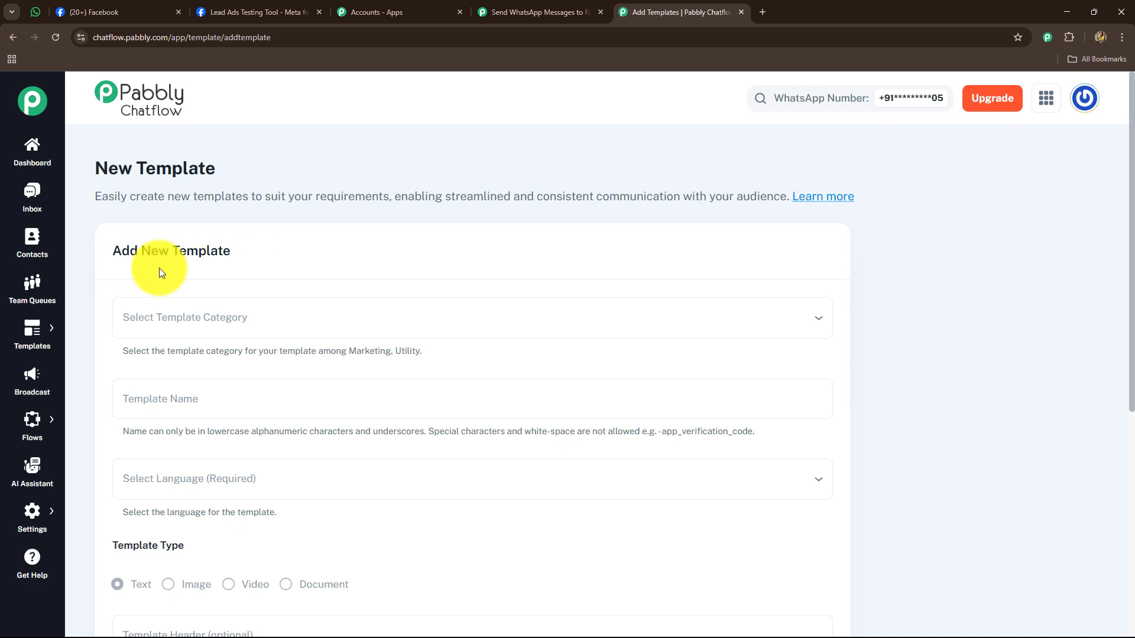
scroll(158, 273, "down", 2)
left_click(233, 204)
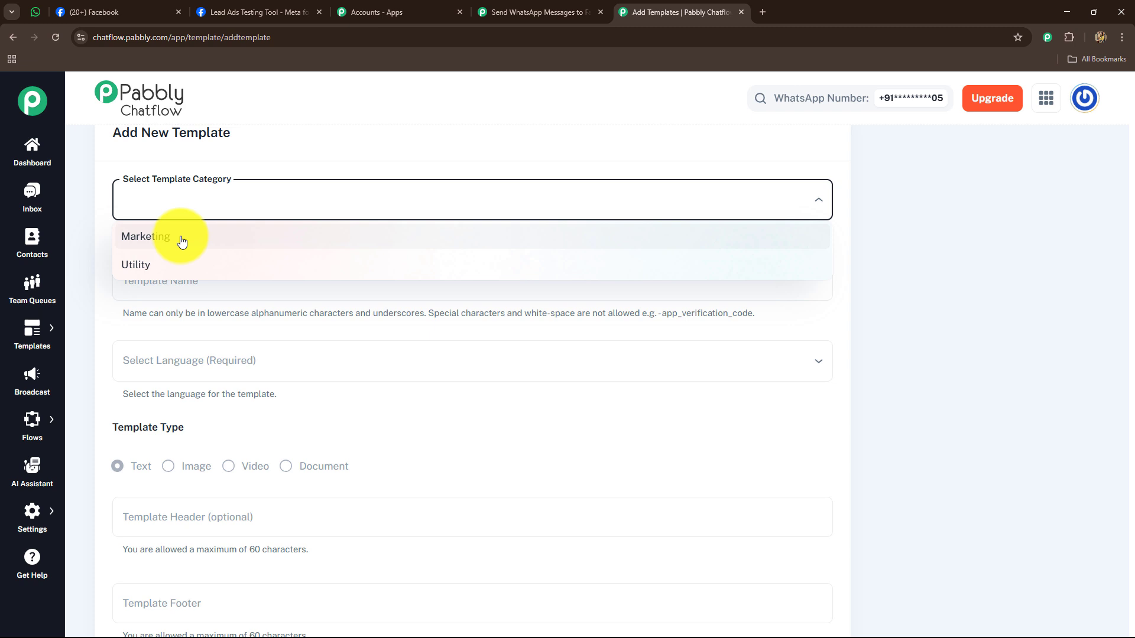
left_click(103, 277)
scroll(158, 272, "down", 2)
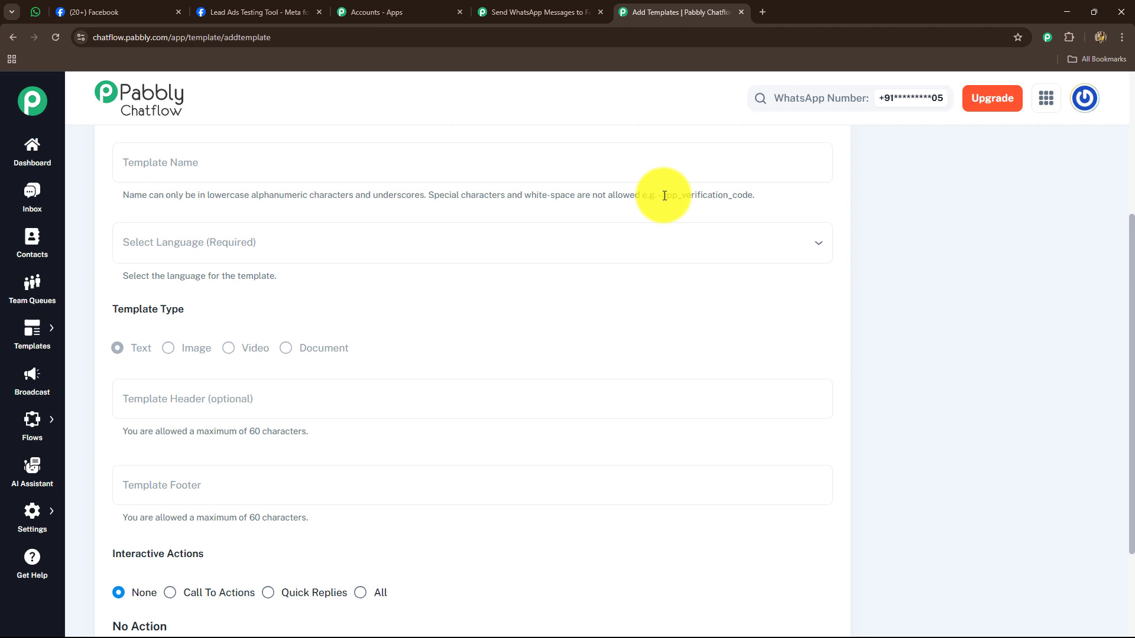
left_click_drag(661, 195, 758, 201)
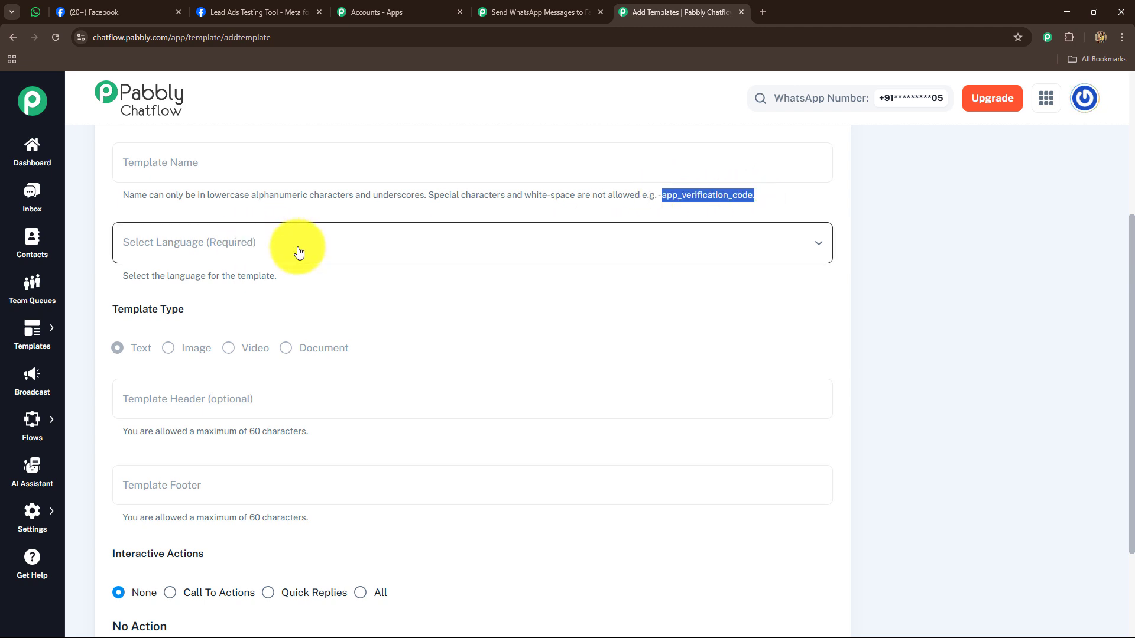
scroll(299, 253, "down", 3)
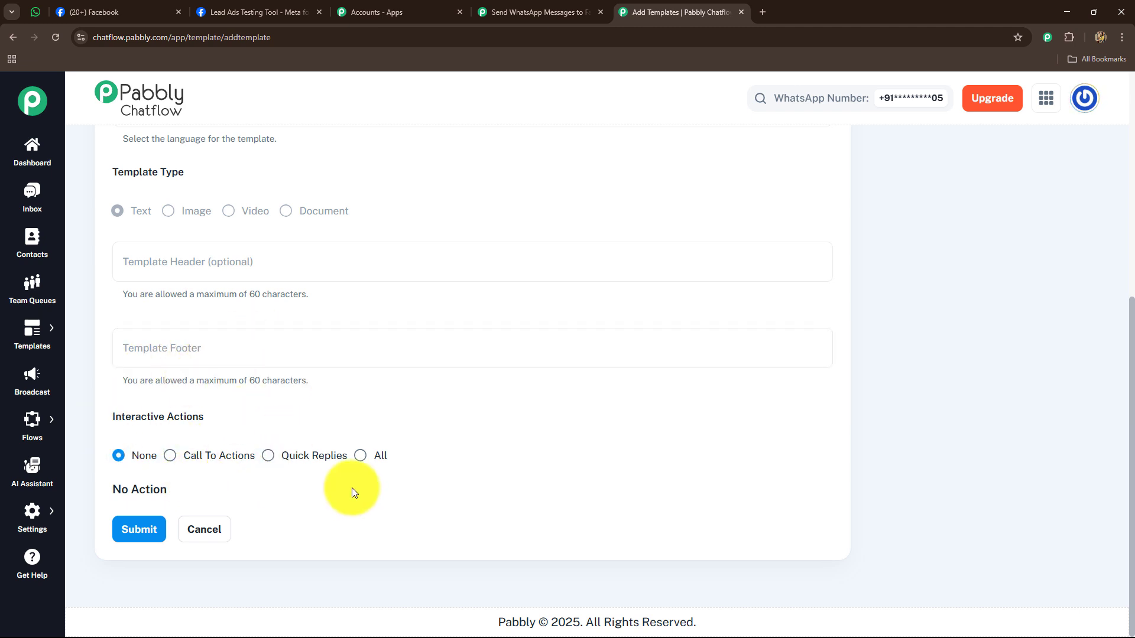
- Submit the template form, then go back to the Templates list
left_click(141, 527)
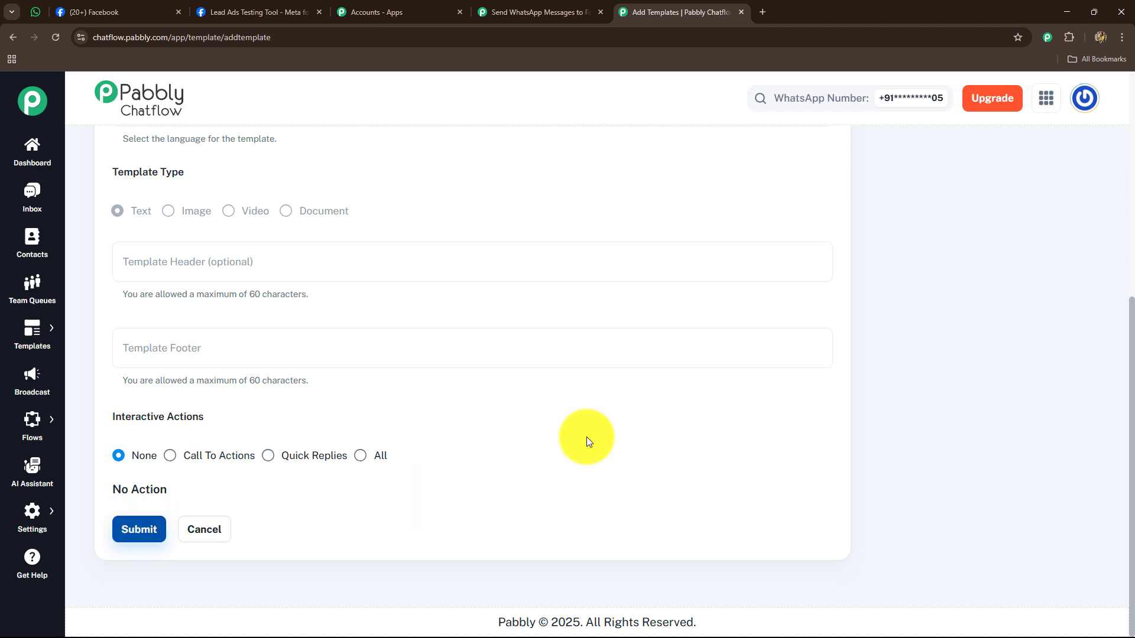
scroll(347, 317, "up", 4)
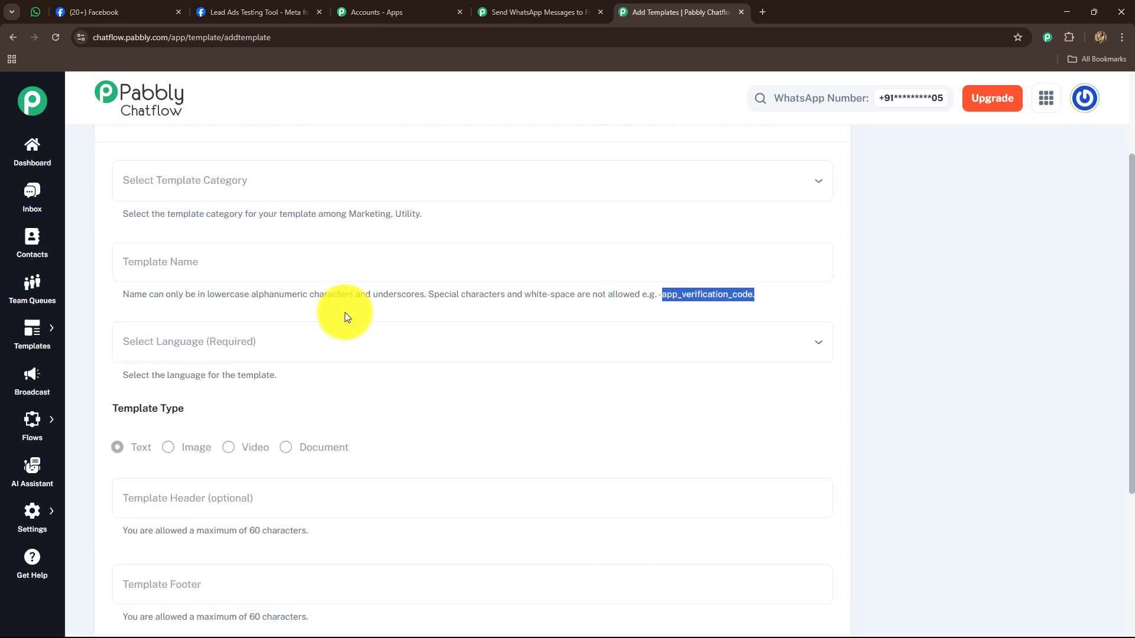
scroll(361, 324, "down", 2)
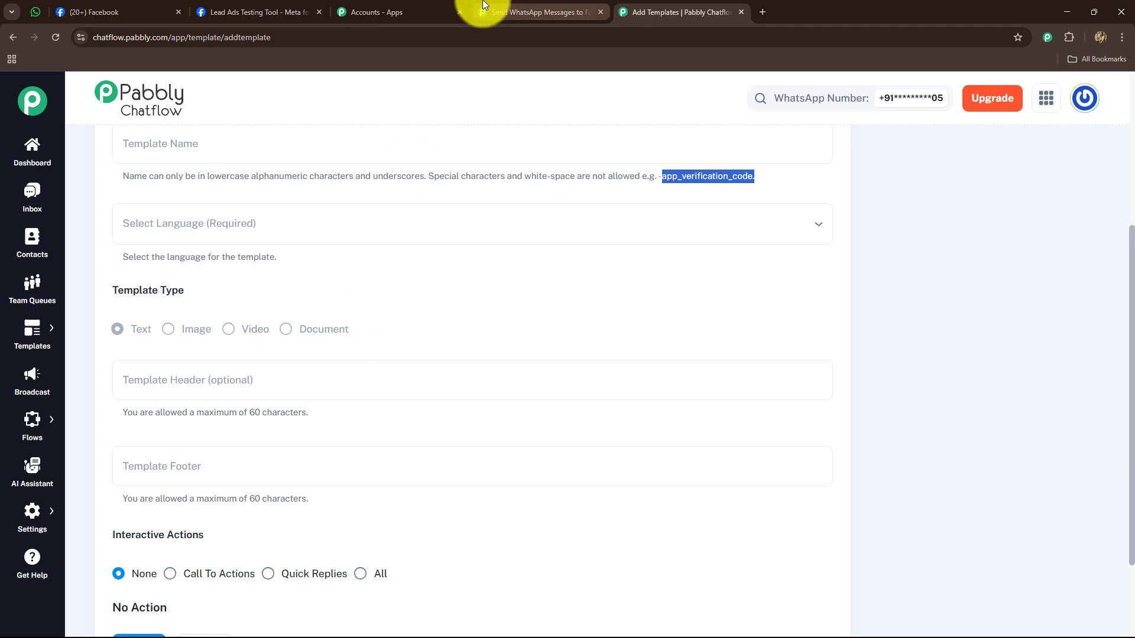
left_click(13, 39)
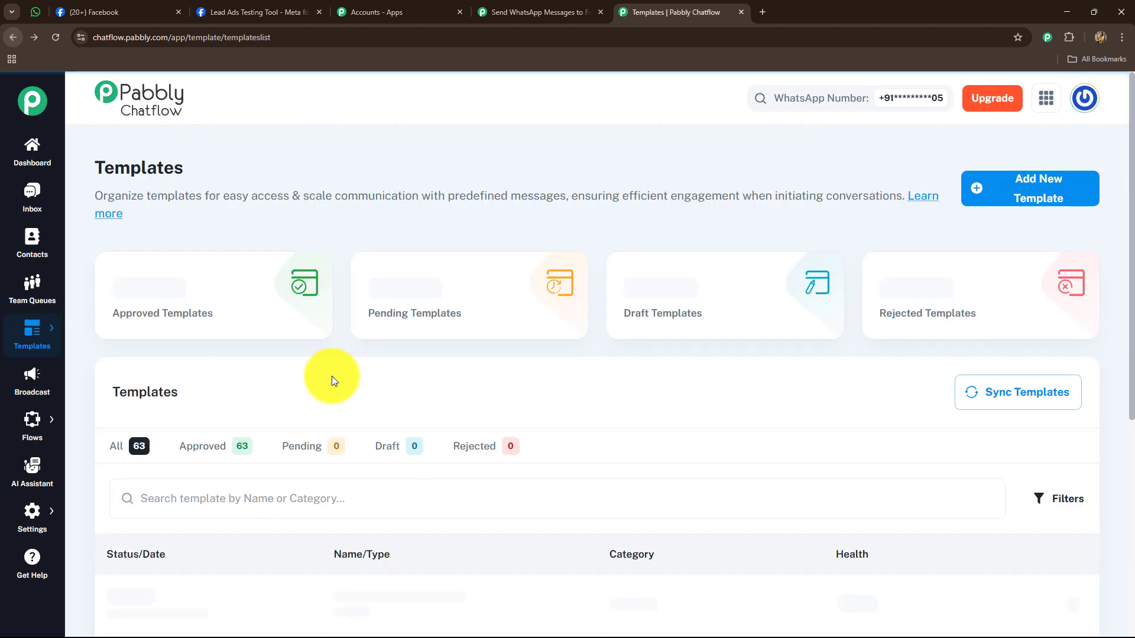
scroll(320, 408, "down", 6)
- Preview the new_facebook_leads template message in Chatflow, then go back to the Pabbly Connect workflow
left_click(371, 243)
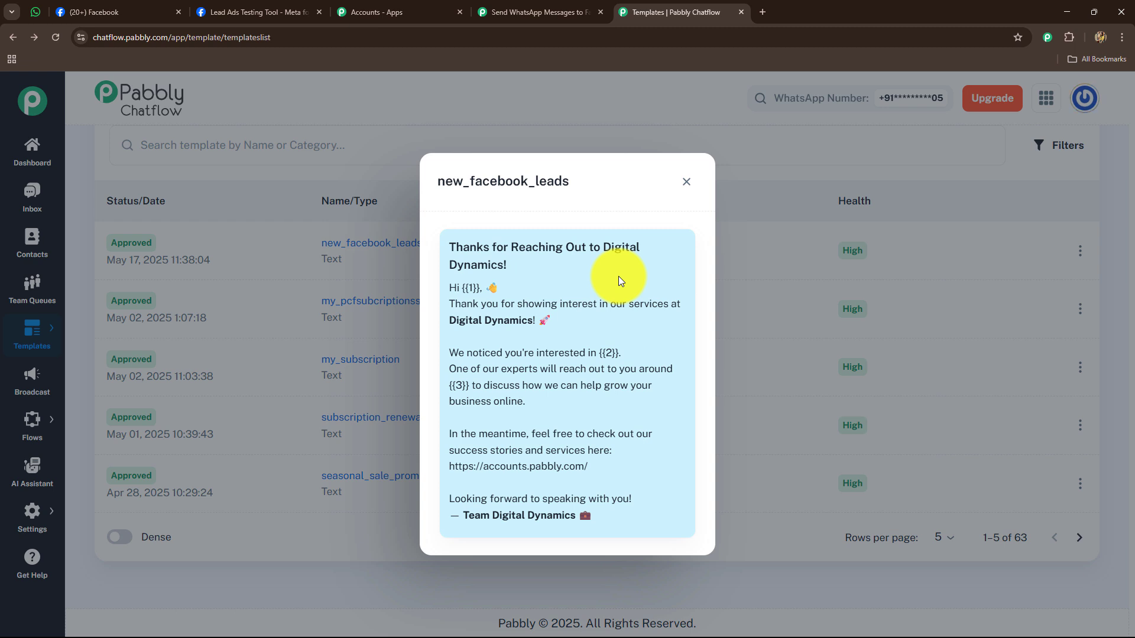
left_click(686, 182)
left_click(507, 13)
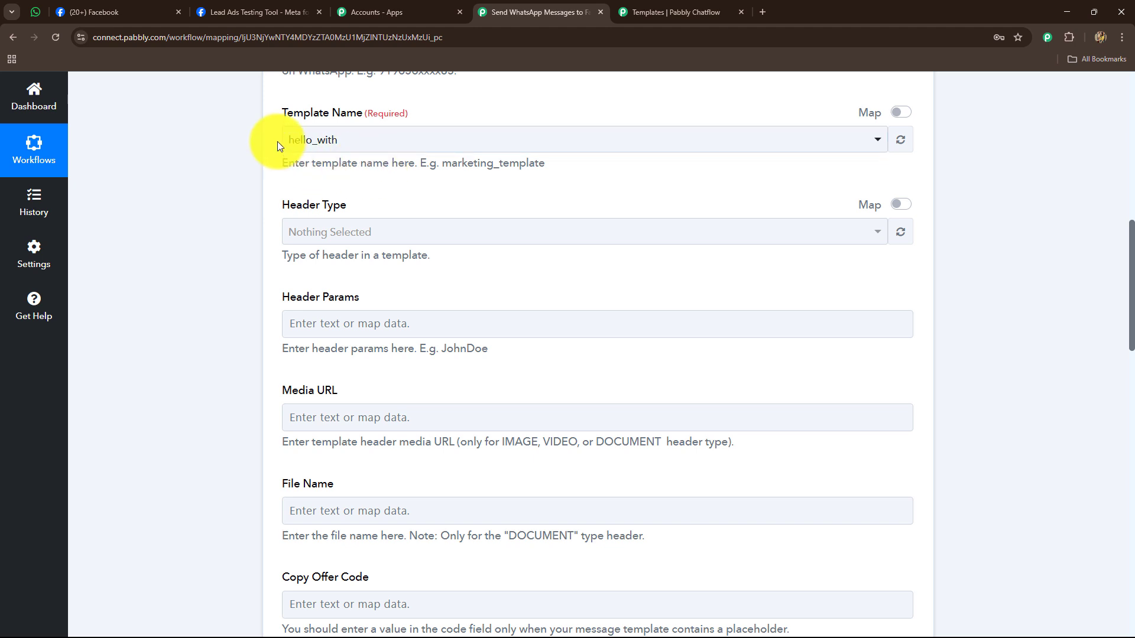
- Reload the Chatflow templates so Template Name switches to new_lead_template
left_click(331, 145)
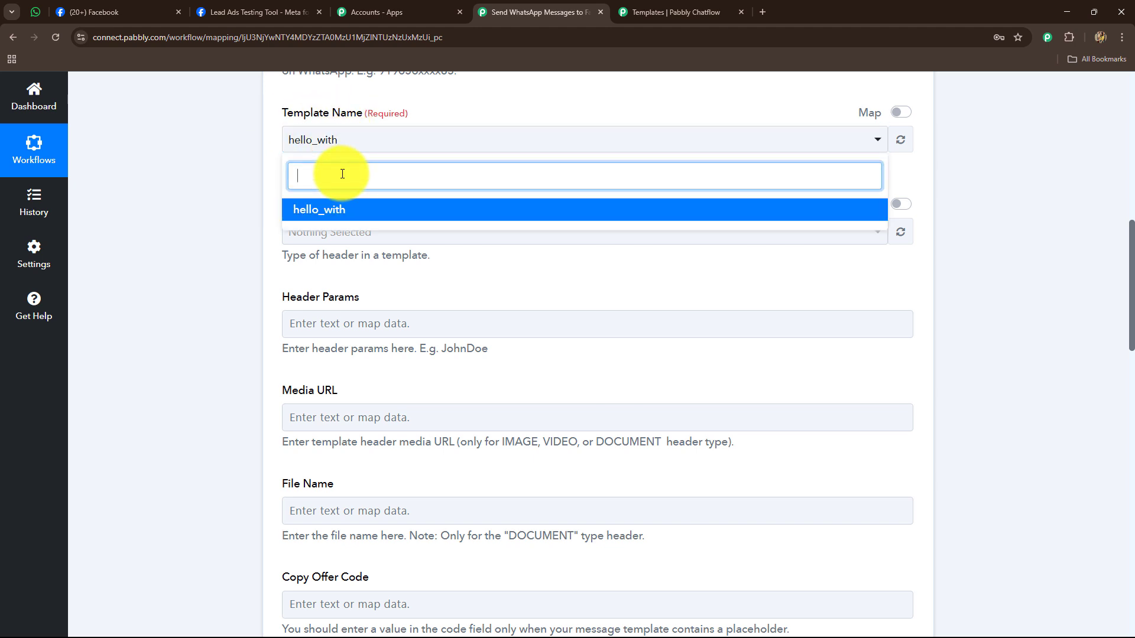
left_click(189, 133)
left_click(899, 142)
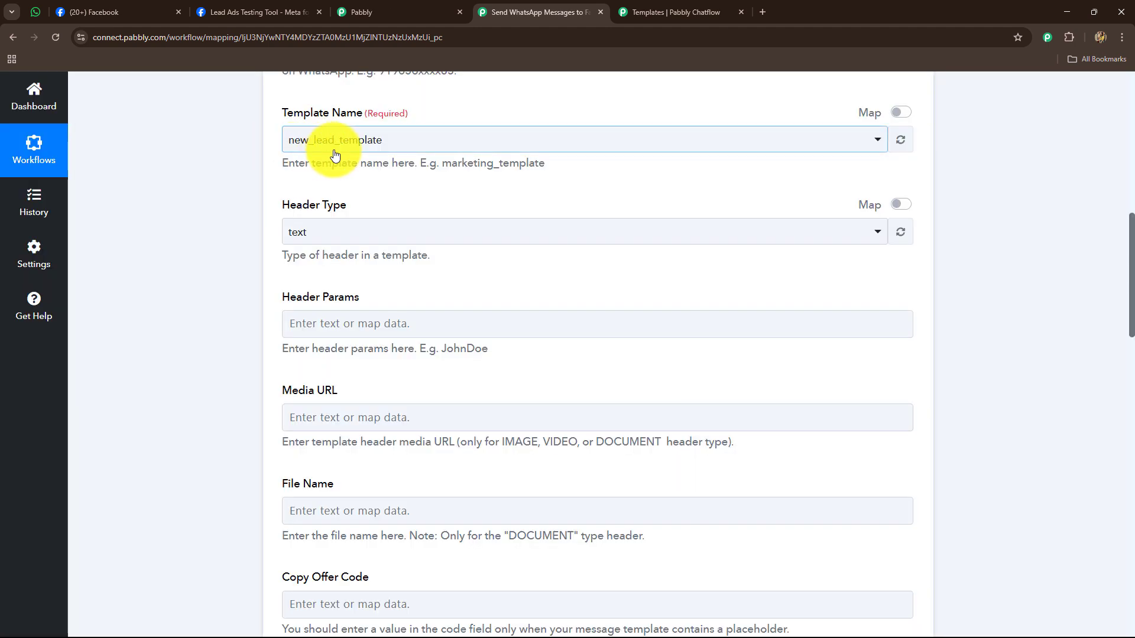
- Keep the Header Type as text and review the Header Params and remaining fields
scroll(246, 318, "down", 2)
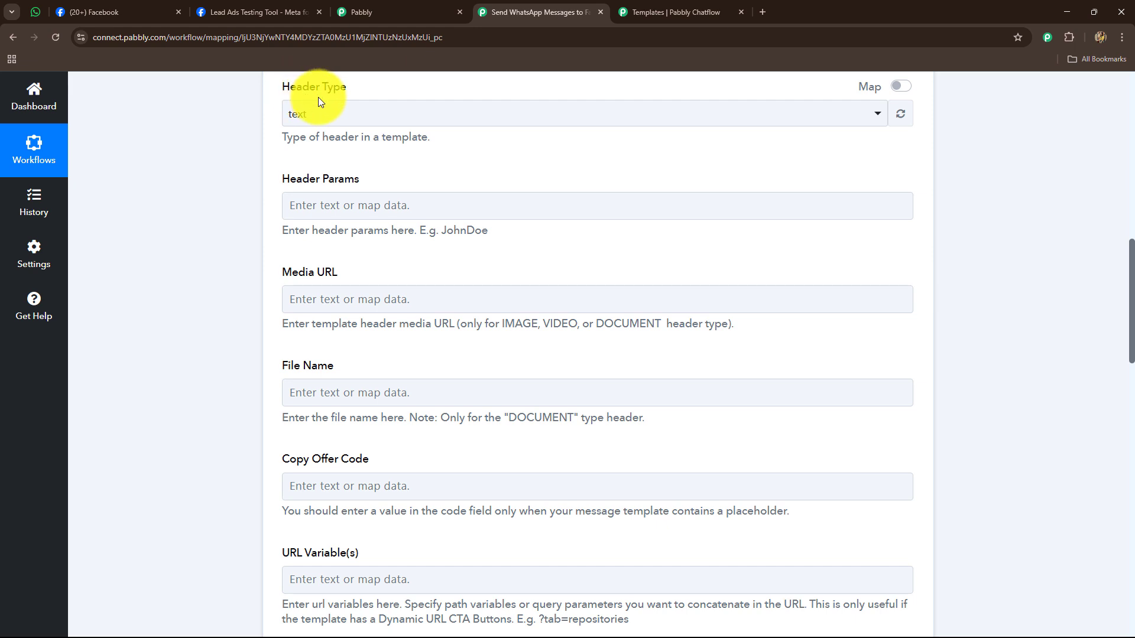
left_click(311, 114)
left_click(299, 205)
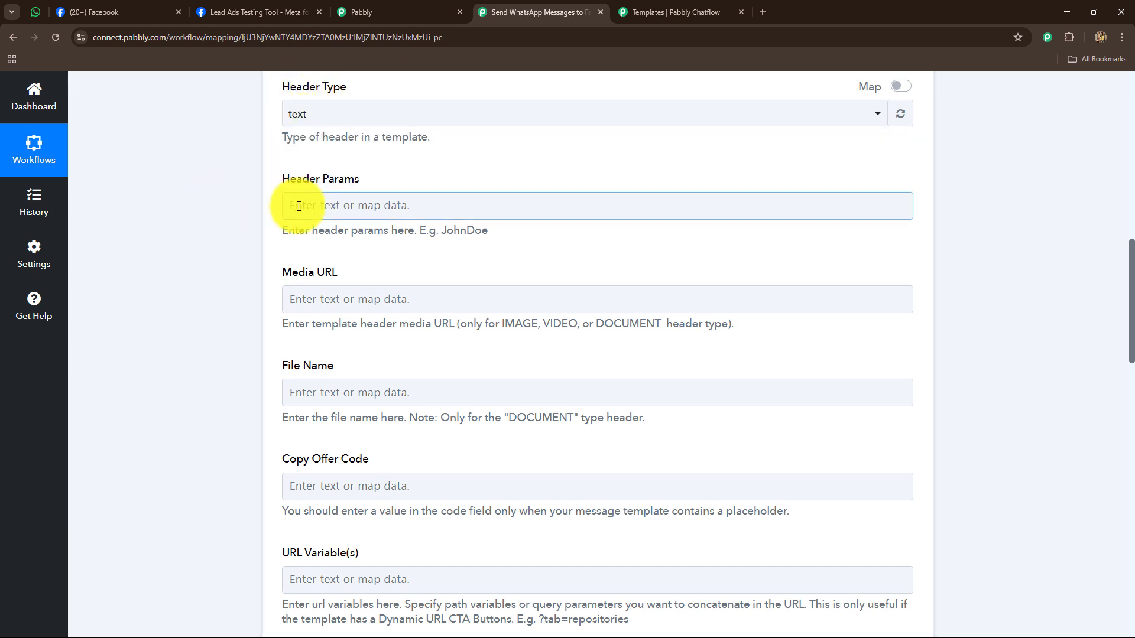
scroll(299, 206, "up", 2)
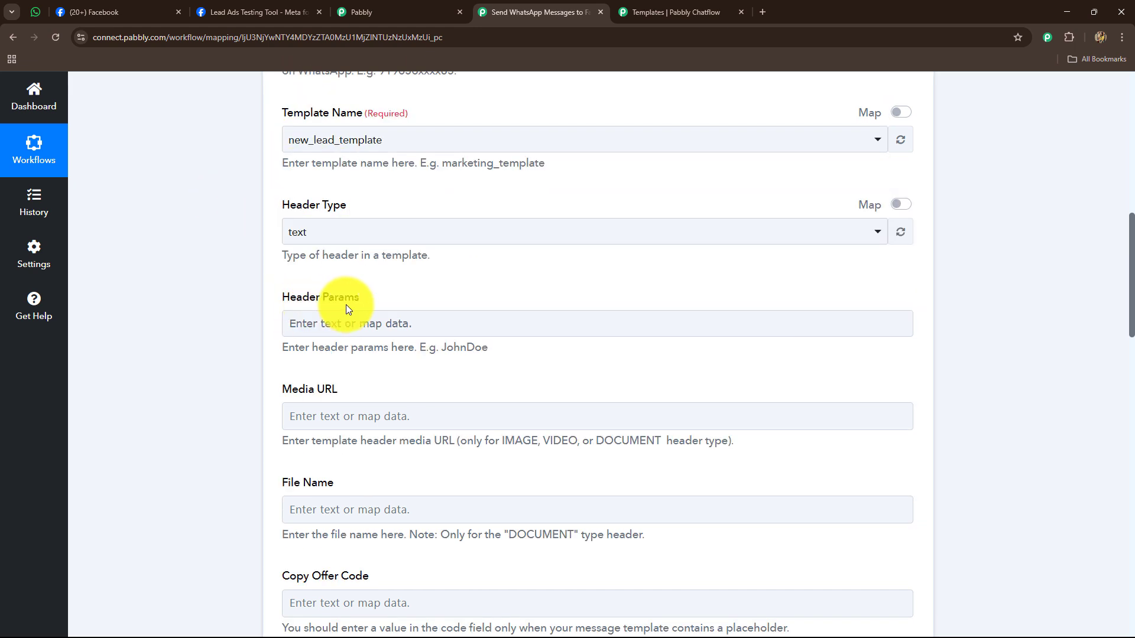
left_click(349, 323)
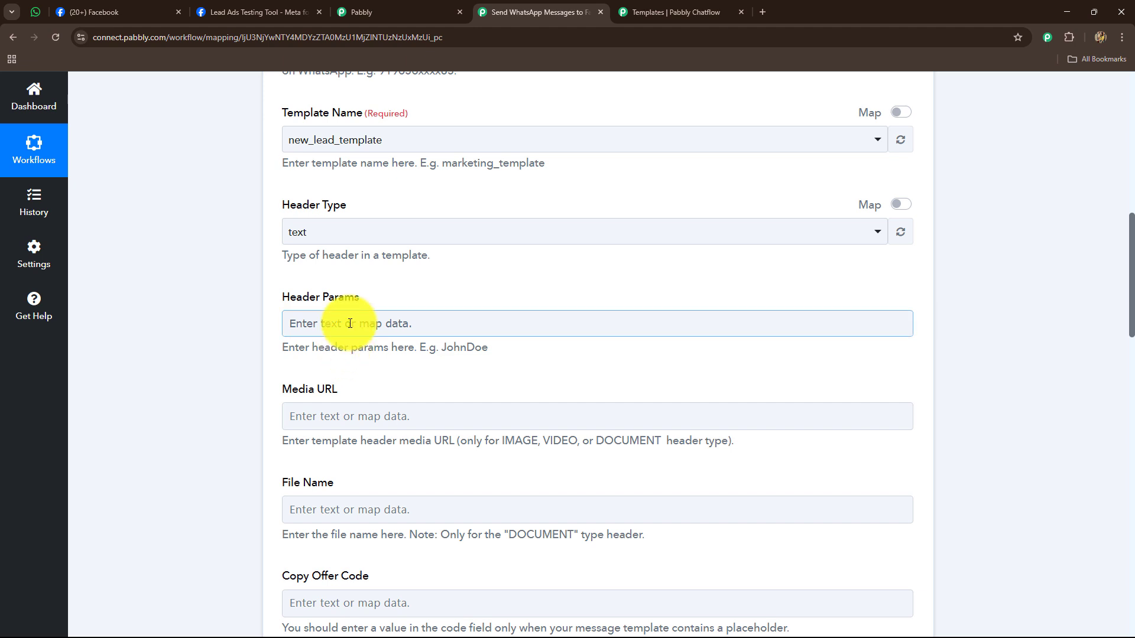
scroll(400, 417, "down", 2)
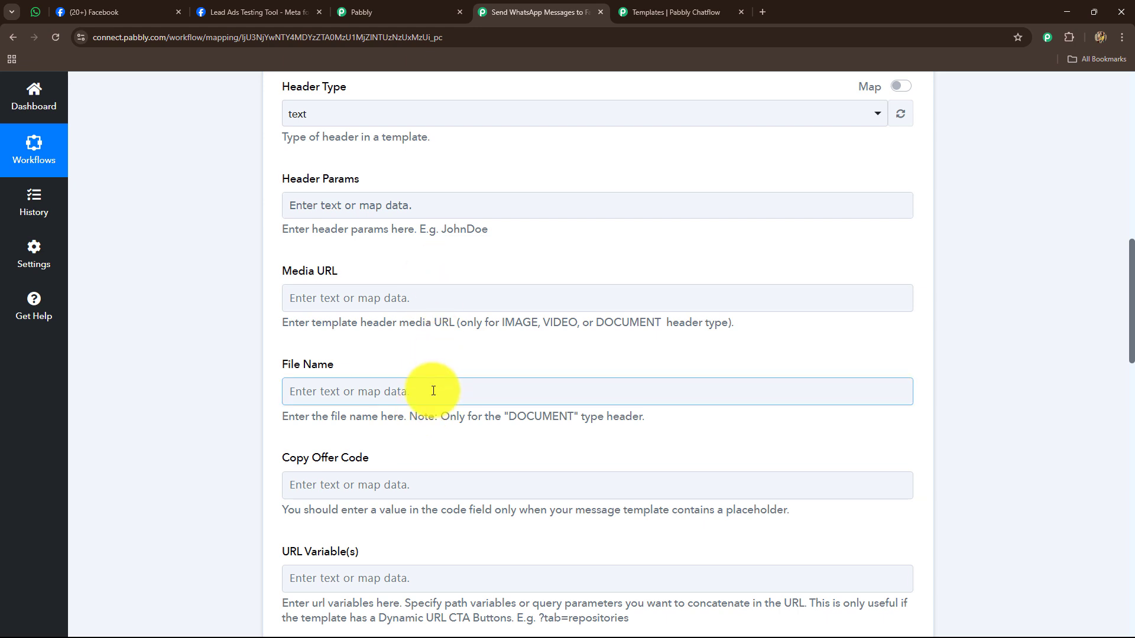
scroll(319, 289, "down", 4)
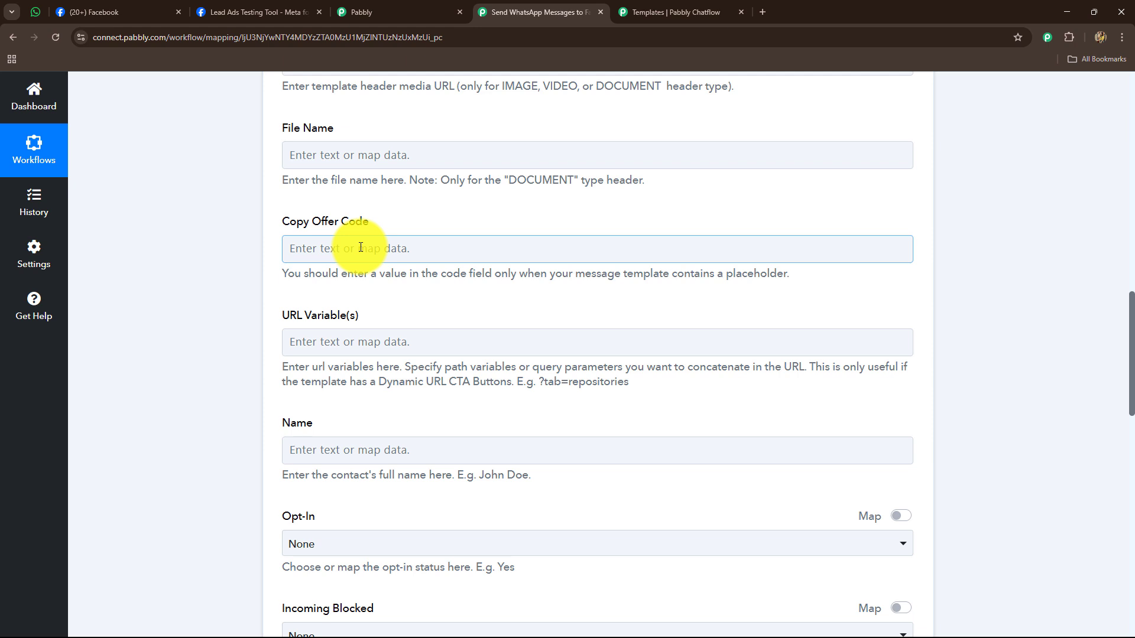
scroll(378, 355, "down", 2)
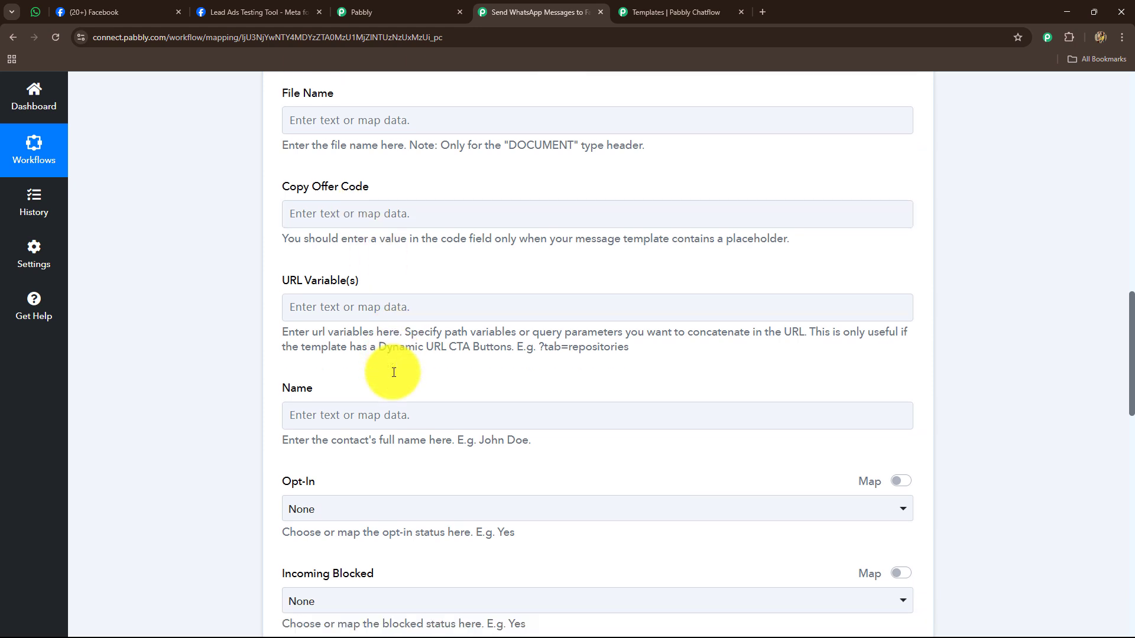
scroll(360, 323, "down", 8)
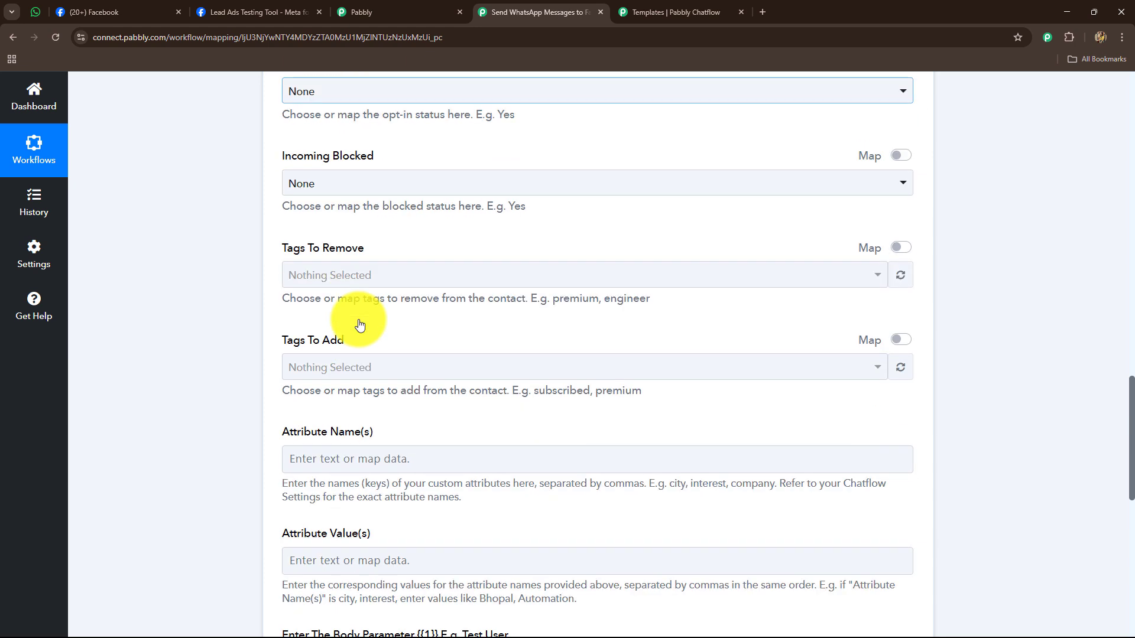
- Set the contact Name to 'Dummy User' instead of the mapped first and last name
scroll(358, 322, "up", 8)
left_click(366, 323)
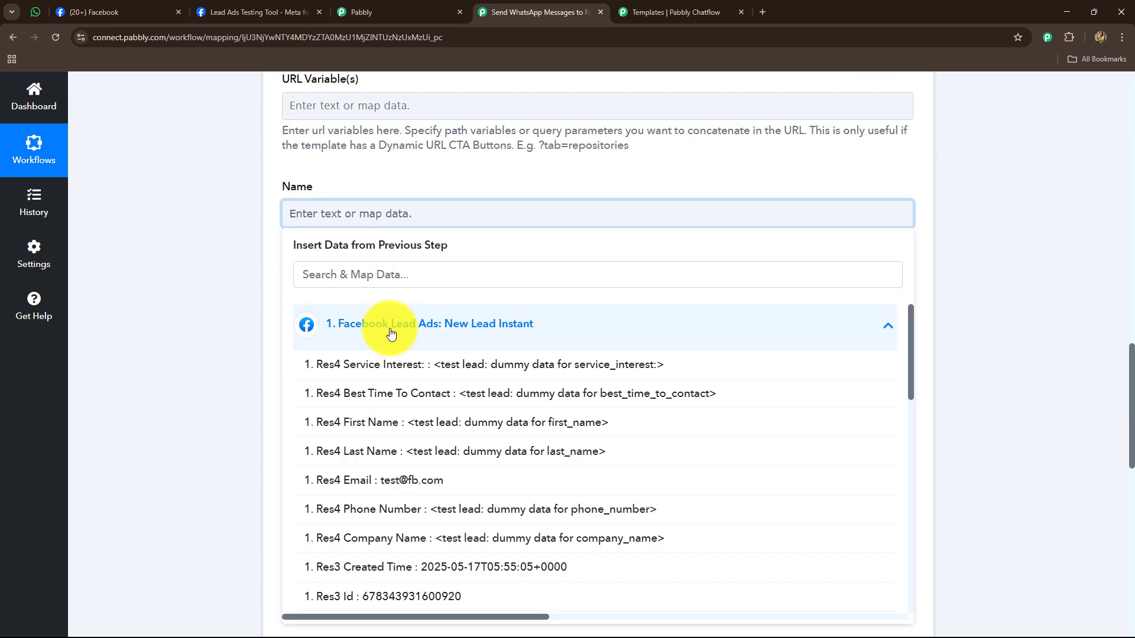
left_click(424, 423)
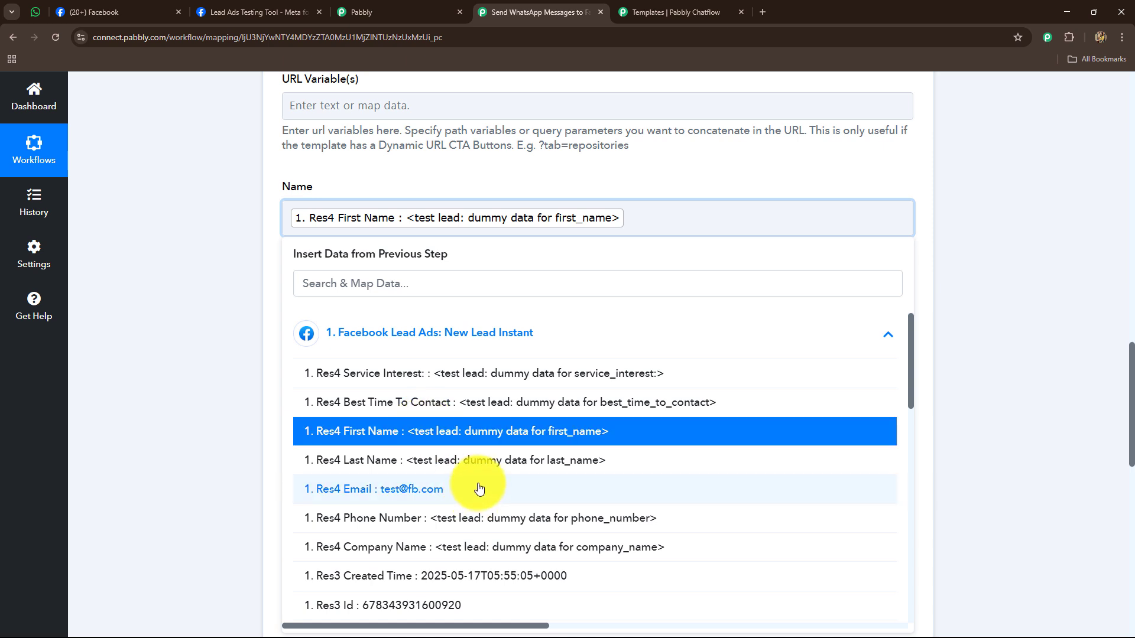
left_click(466, 467)
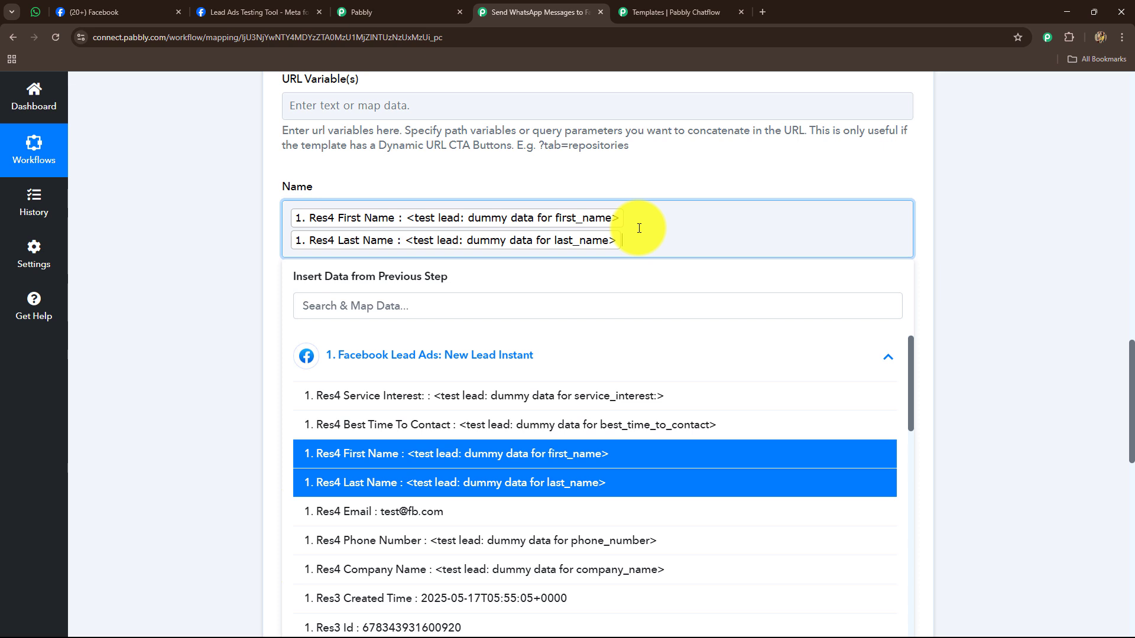
key("BackSpace")
key("BackSpace")
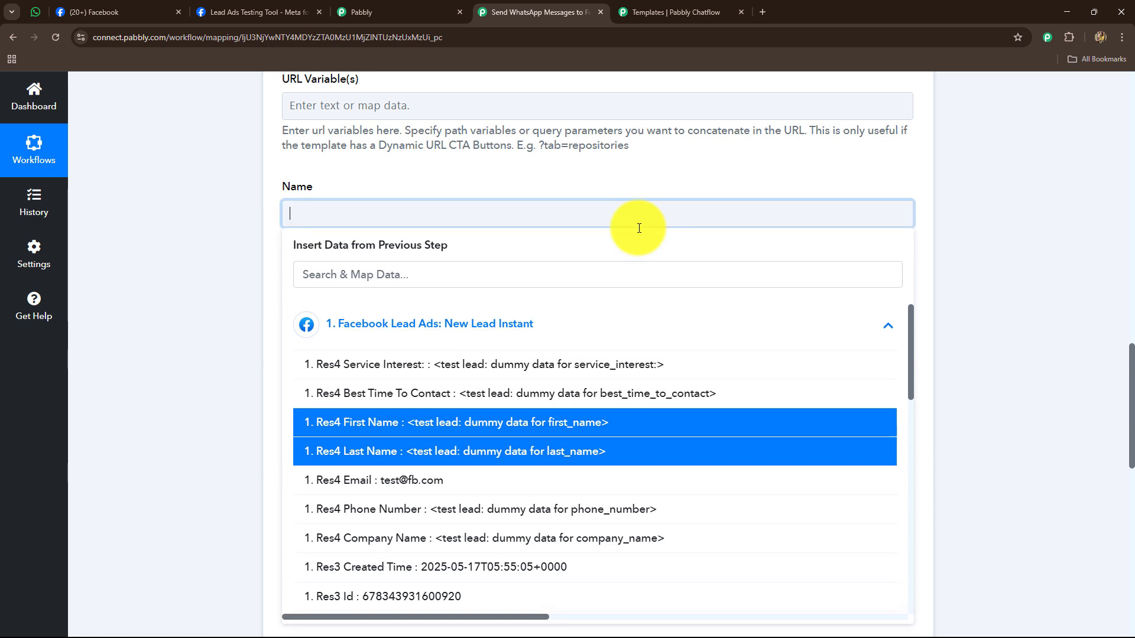
type("Dummy User")
left_click(239, 260)
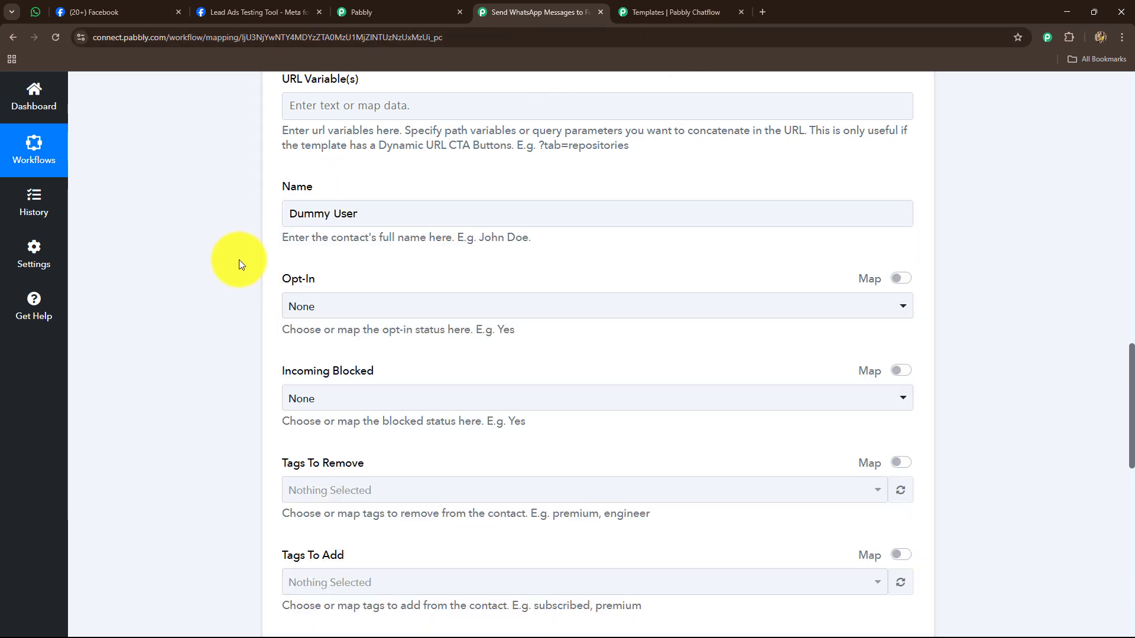
- Fill the body parameter {{1}} with 'Dummy User'
scroll(240, 264, "down", 5)
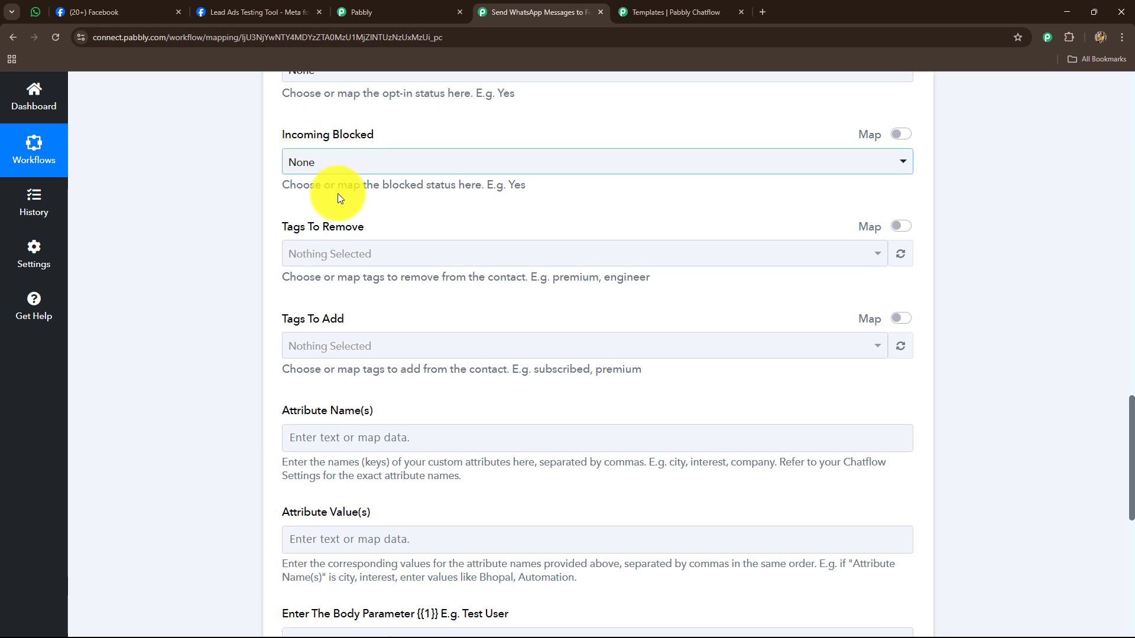
scroll(349, 307, "down", 4)
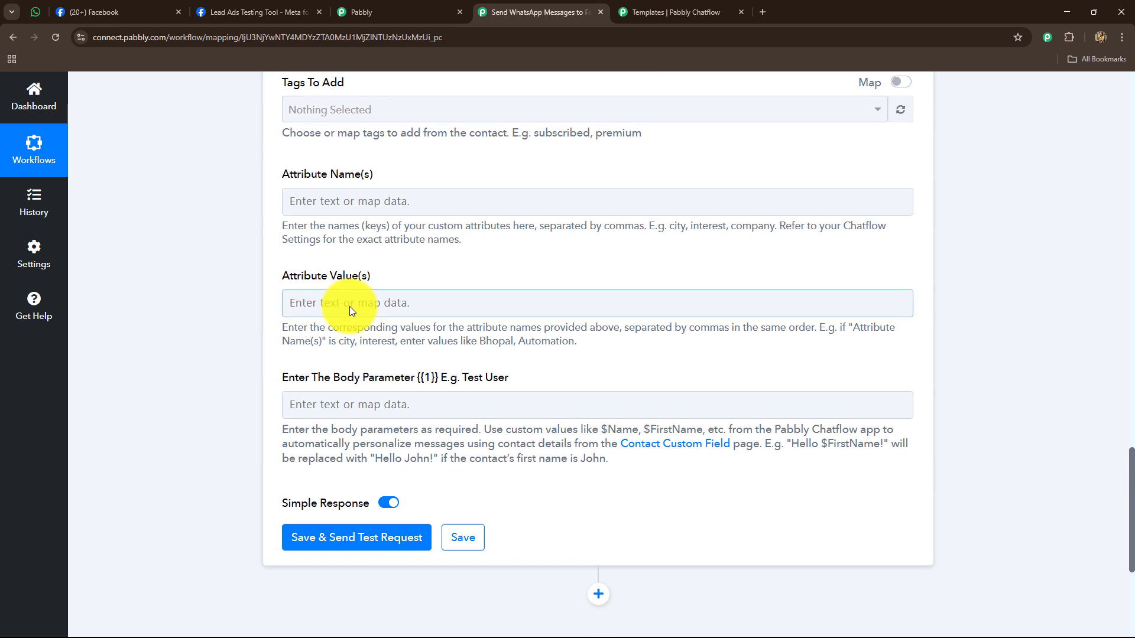
left_click(332, 405)
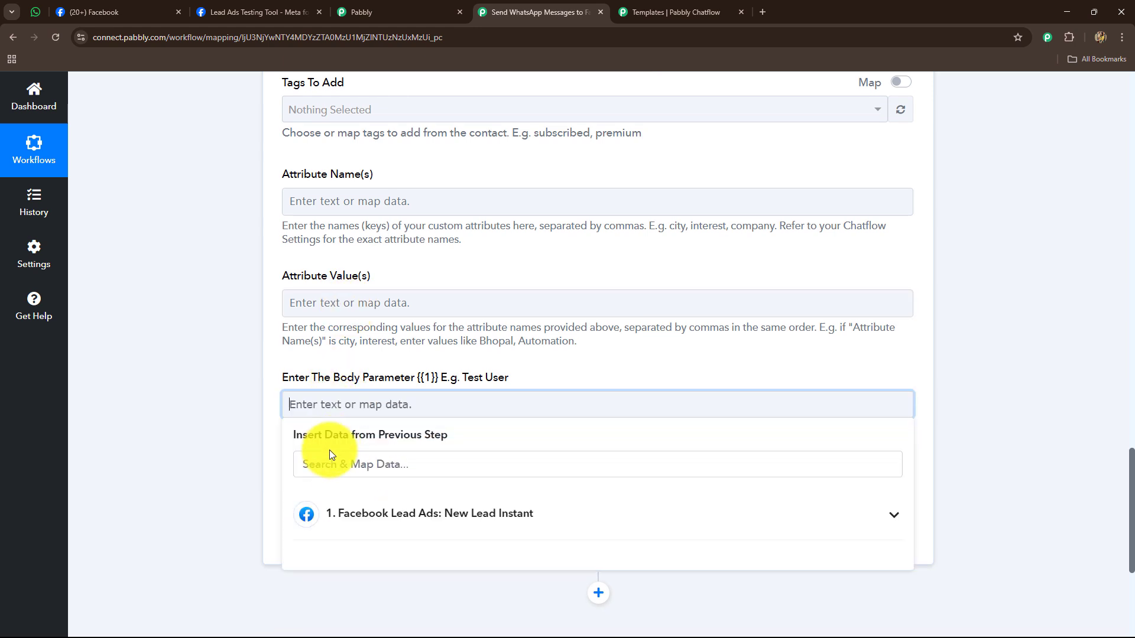
left_click(339, 520)
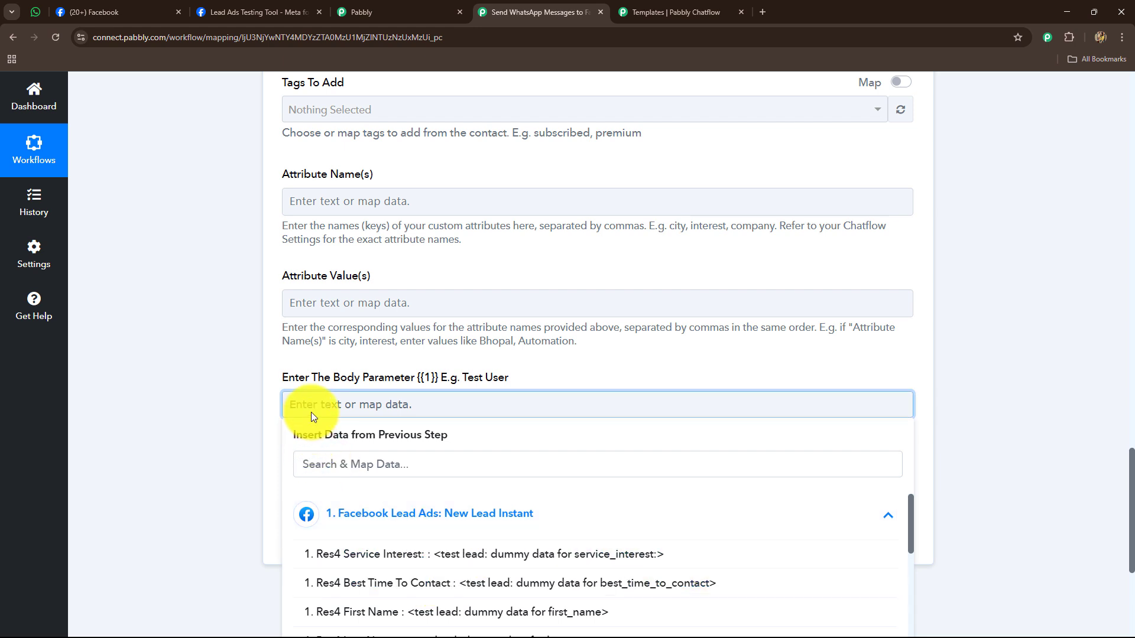
left_click(328, 402)
type("Du")
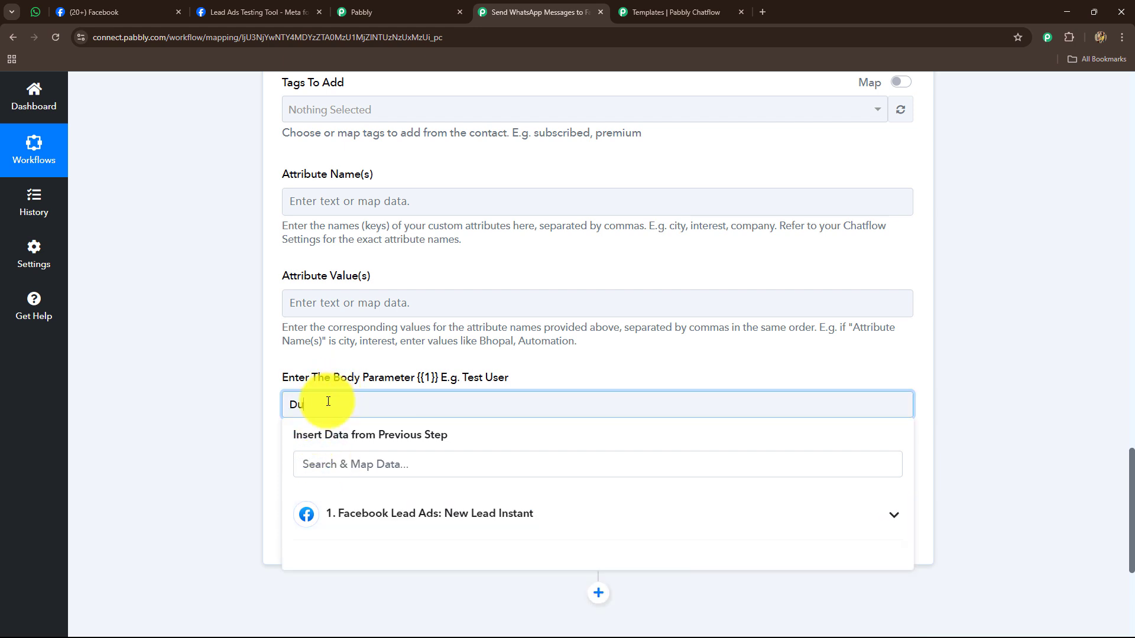
type("mmy User")
left_click(235, 350)
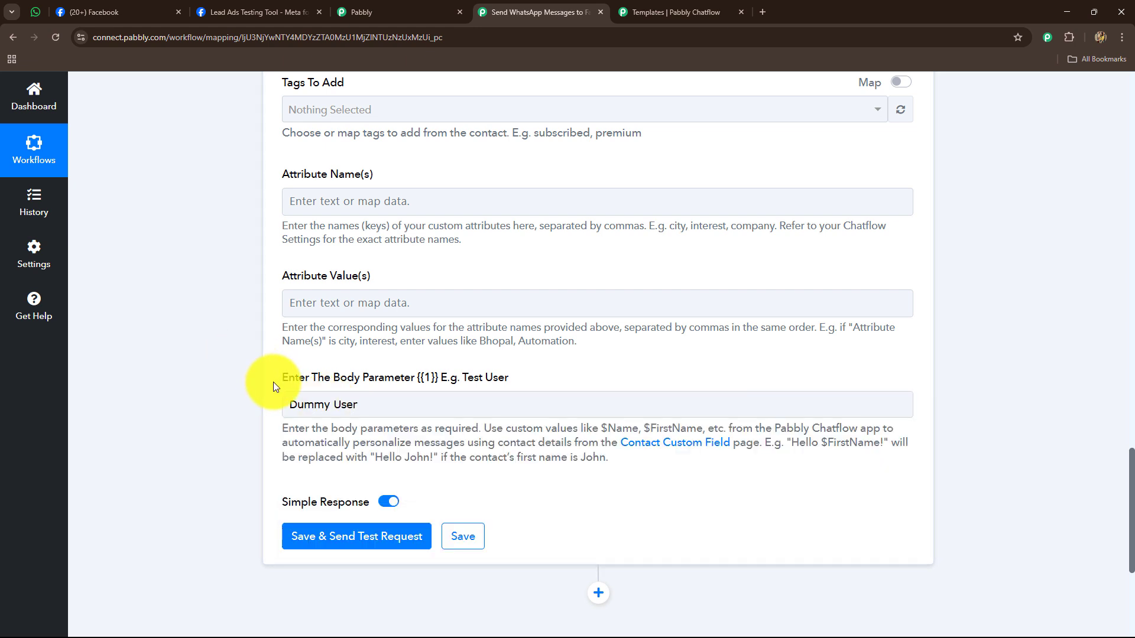
scroll(273, 382, "down", 4)
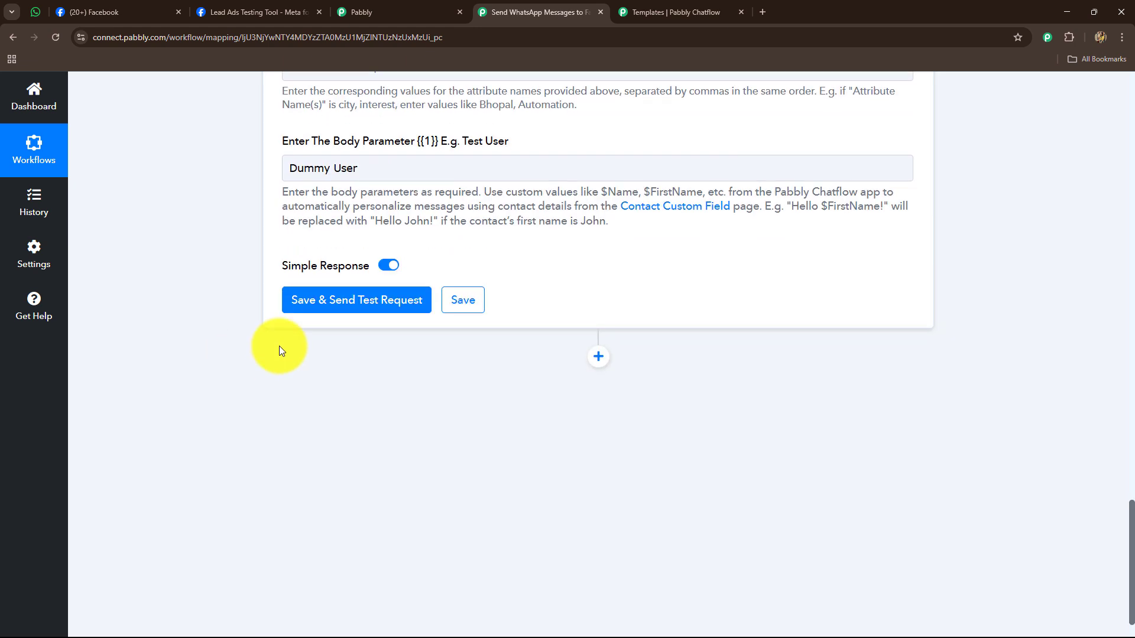
- Save and send a test request, confirming the response reads 'Message sent'
left_click(312, 304)
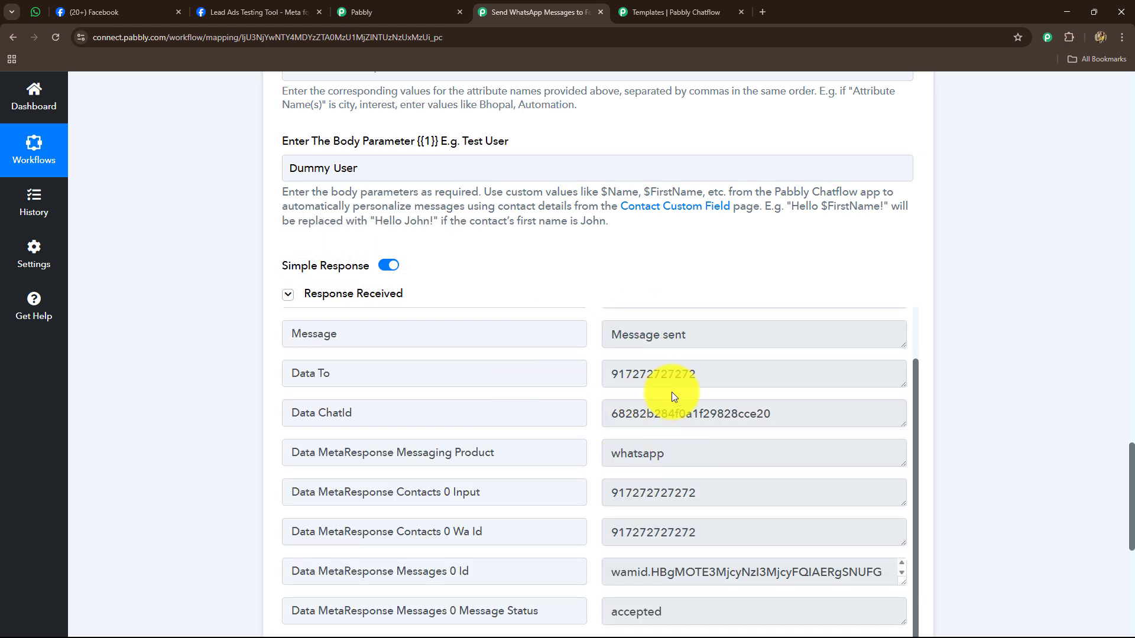
left_click_drag(679, 332, 585, 331)
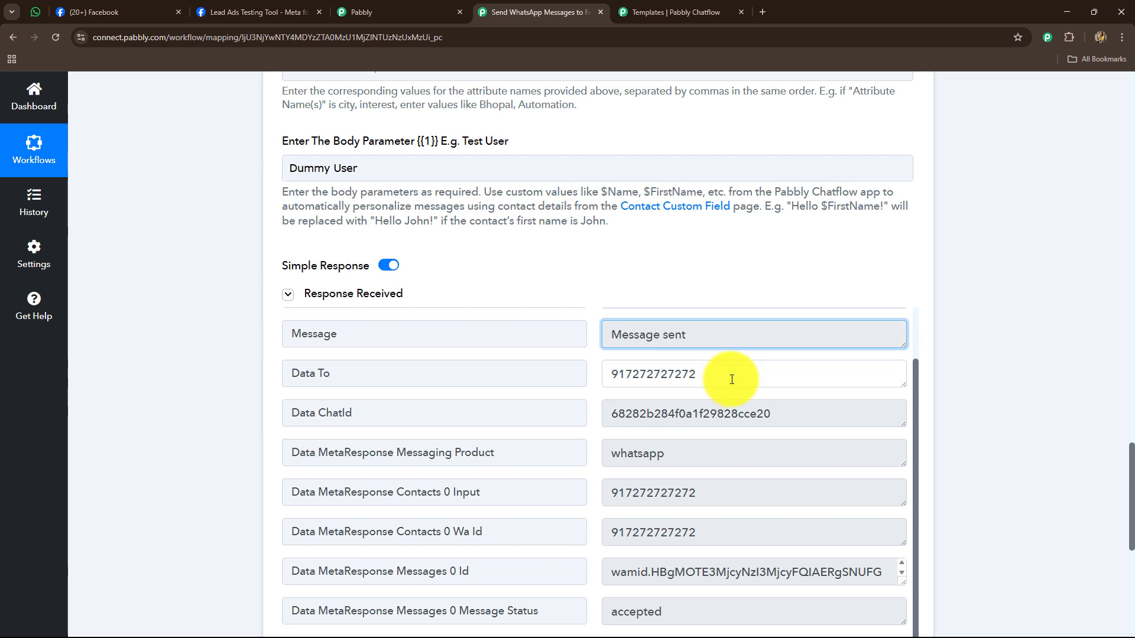
left_click_drag(731, 379, 552, 397)
scroll(1120, 532, "up", 6)
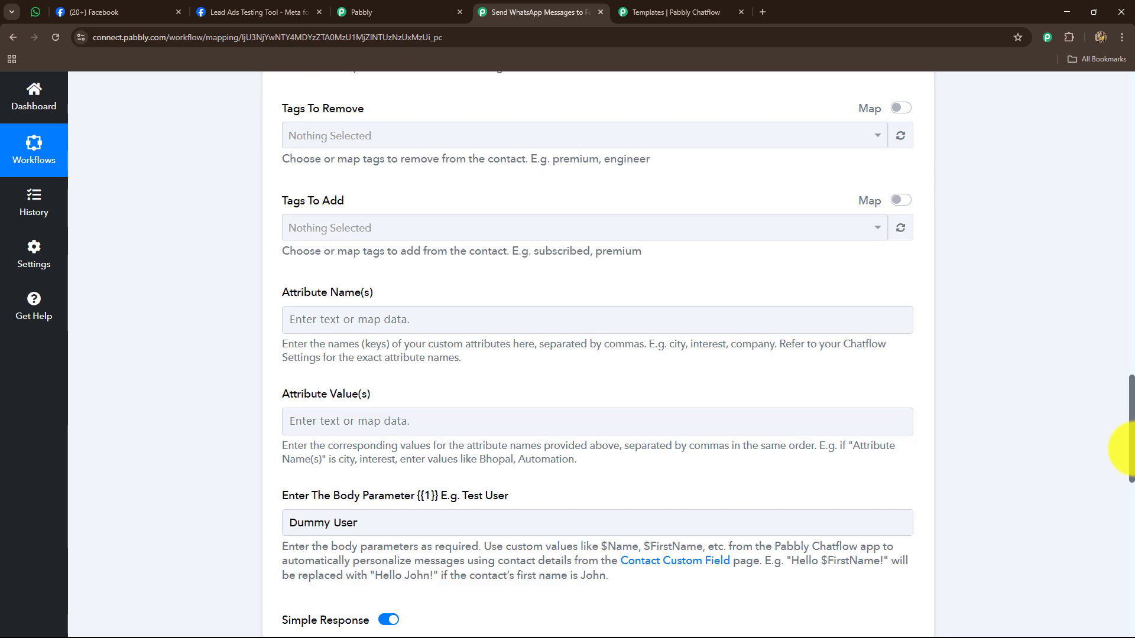
scroll(1123, 449, "down", 6)
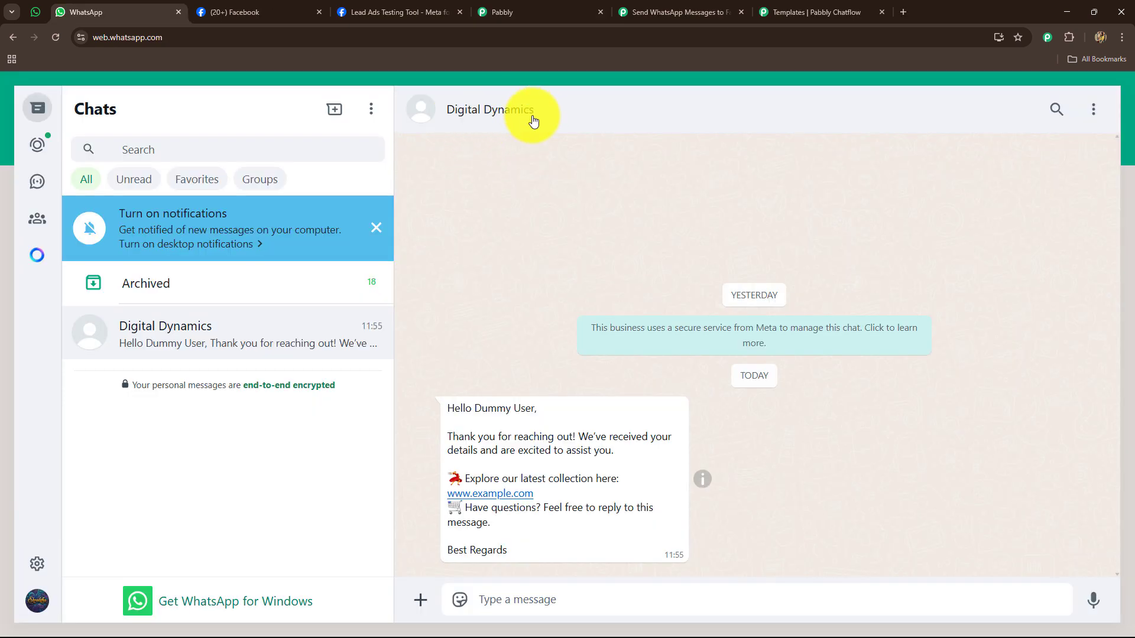
- Return to the Pabbly Connect workflow after seeing the Hello Dummy User message arrive
left_click(674, 11)
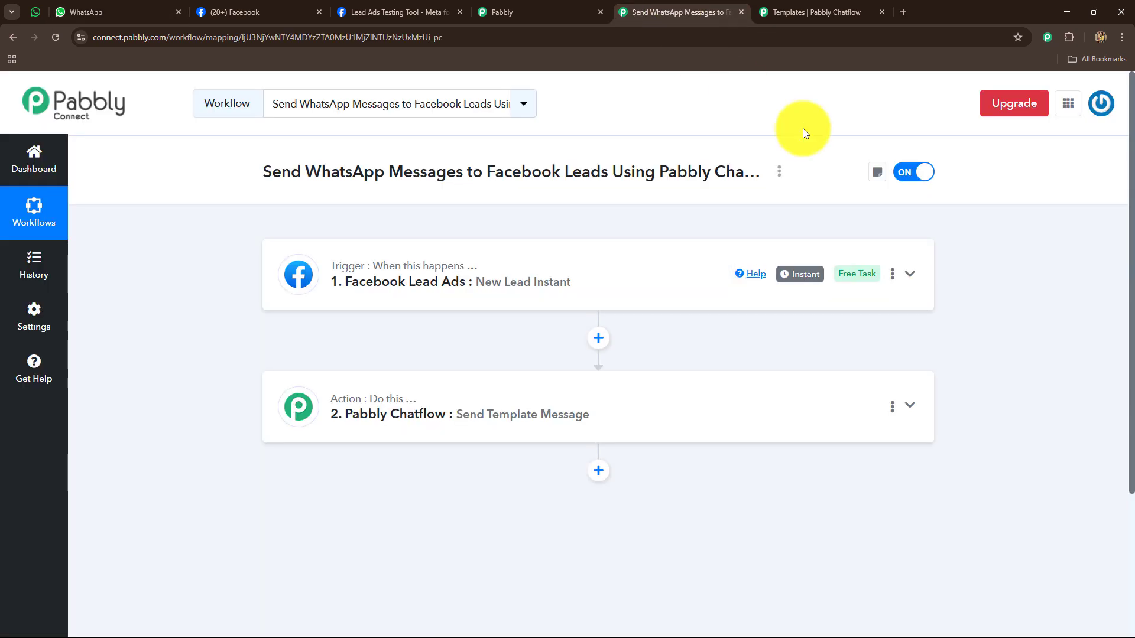